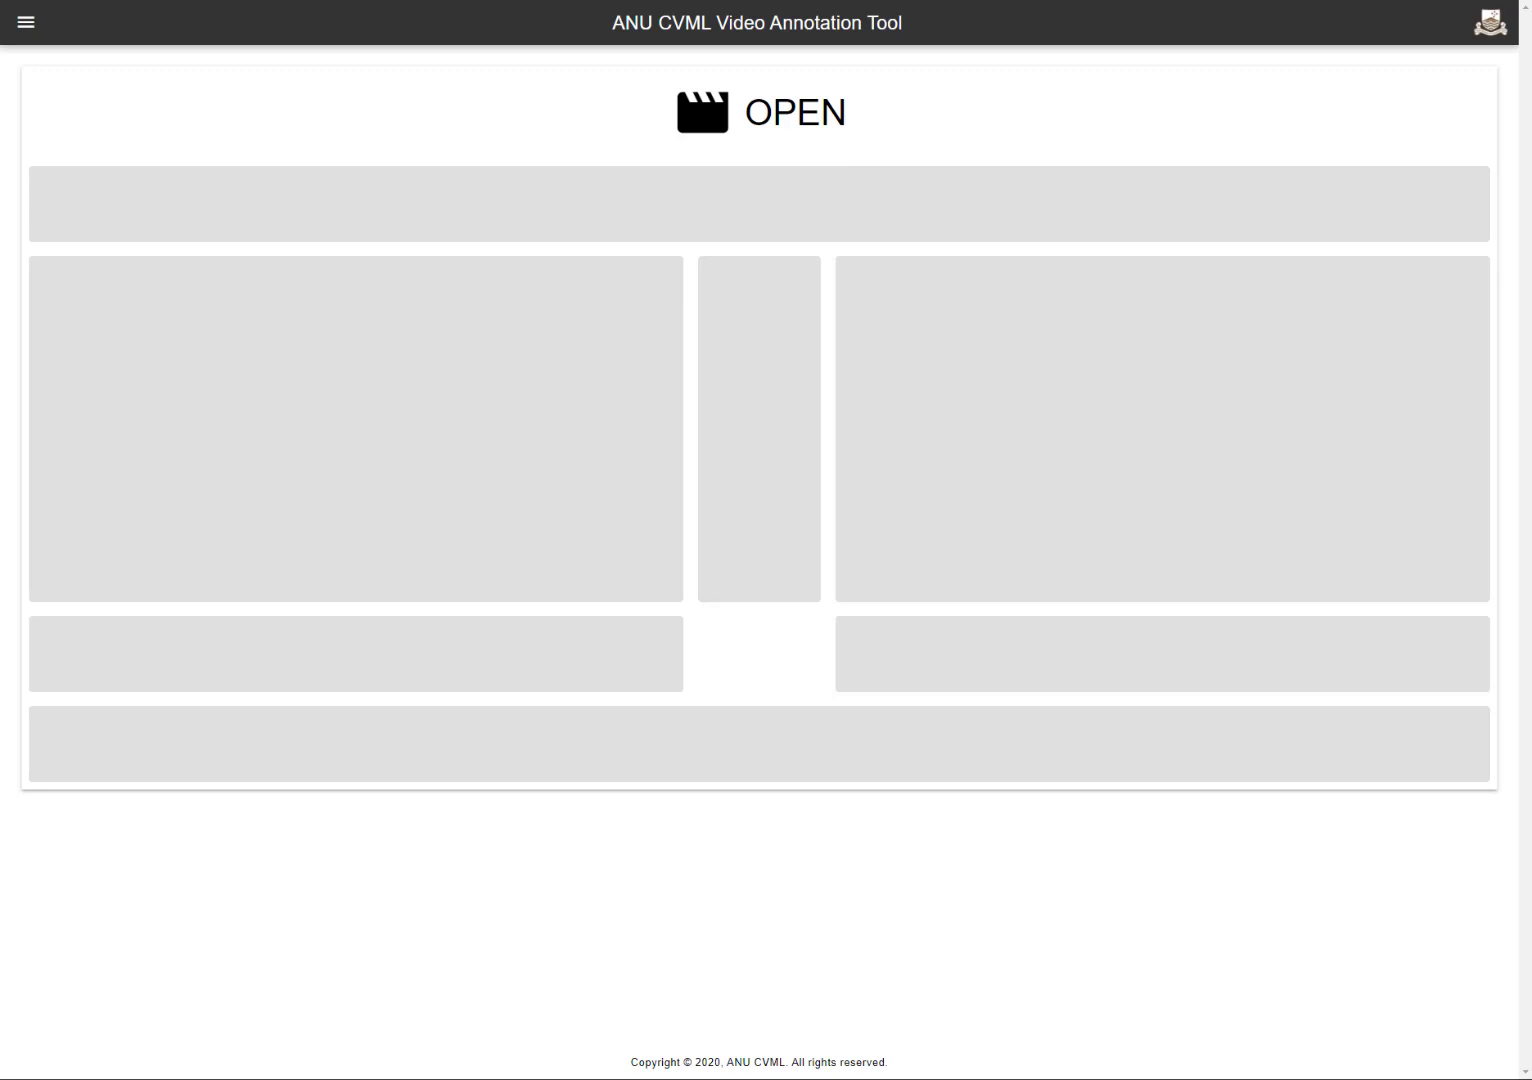
Step: View the About page, then return to the annotation workspace from the menu
click(27, 24)
click(95, 330)
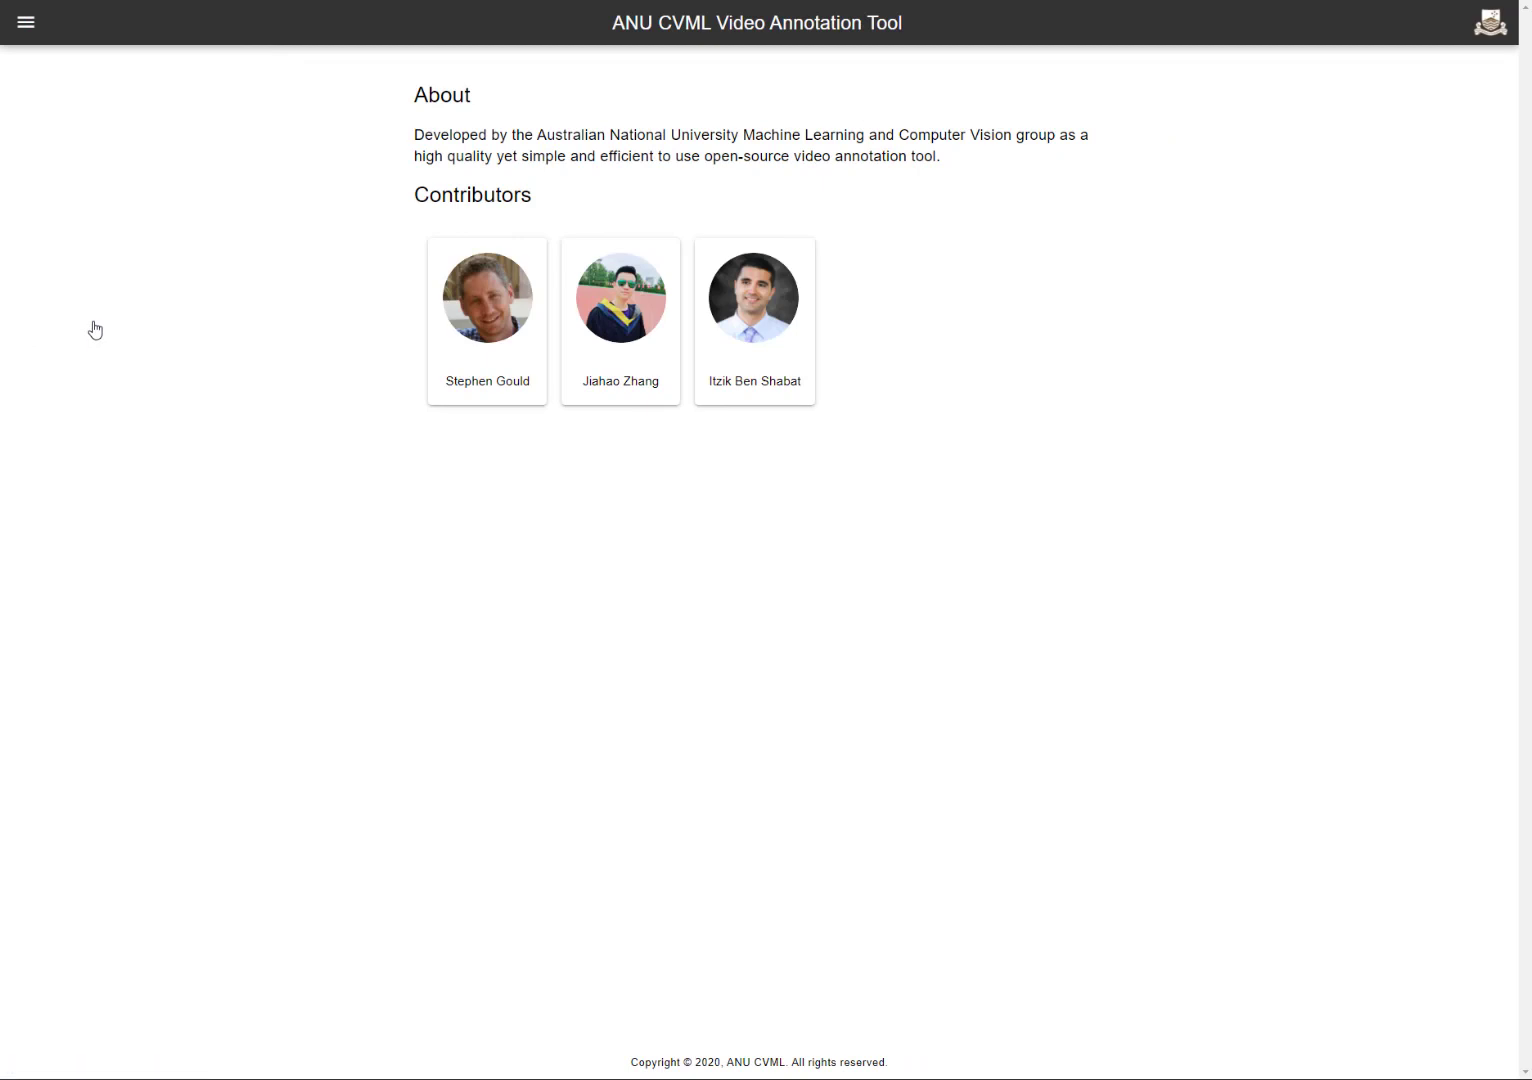
click(25, 24)
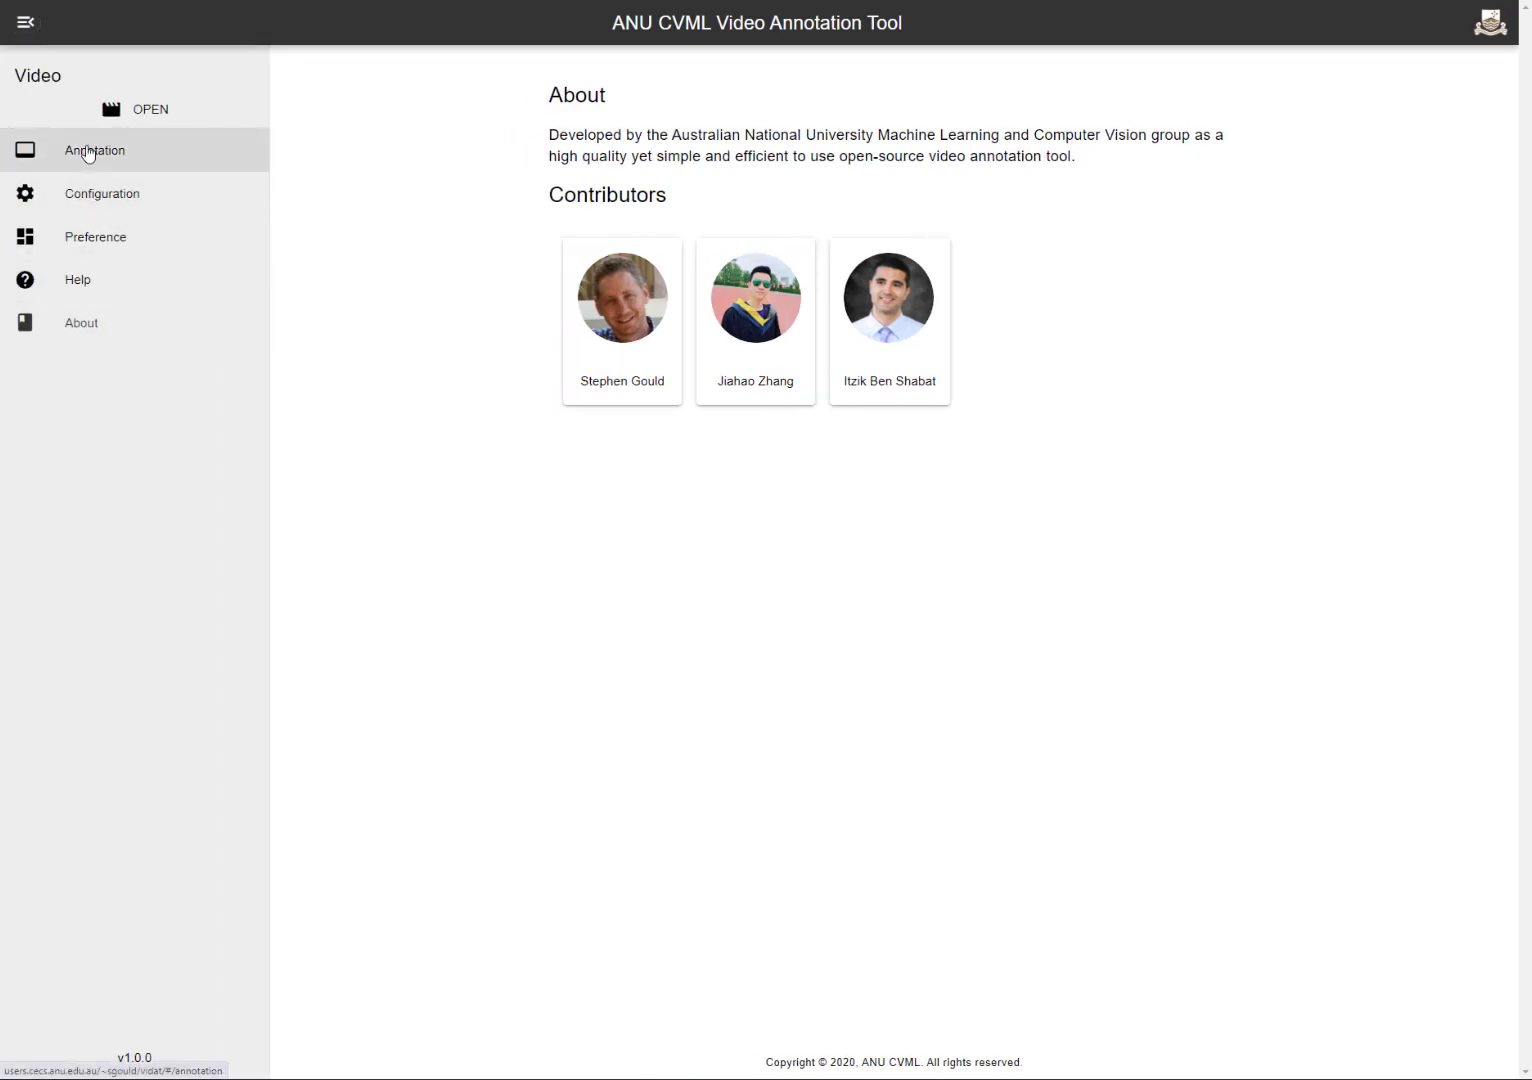
click(78, 150)
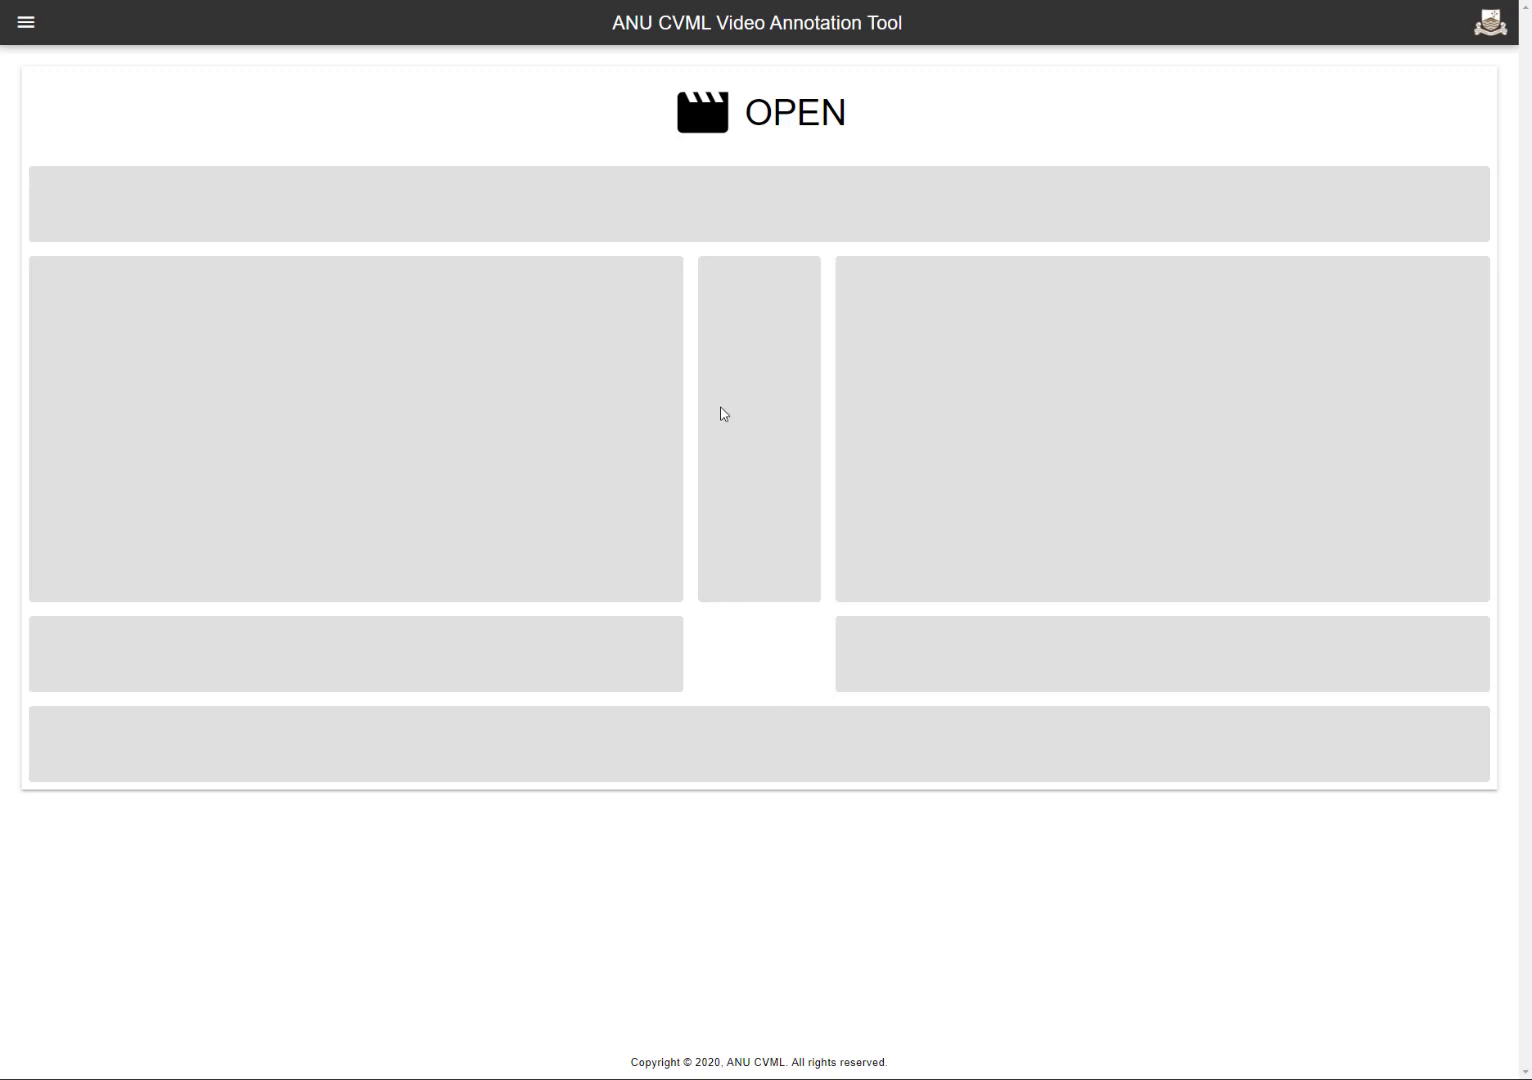
Step: Open the needinput video, showing frames 0.00 s and 5.00 s side by side
click(724, 134)
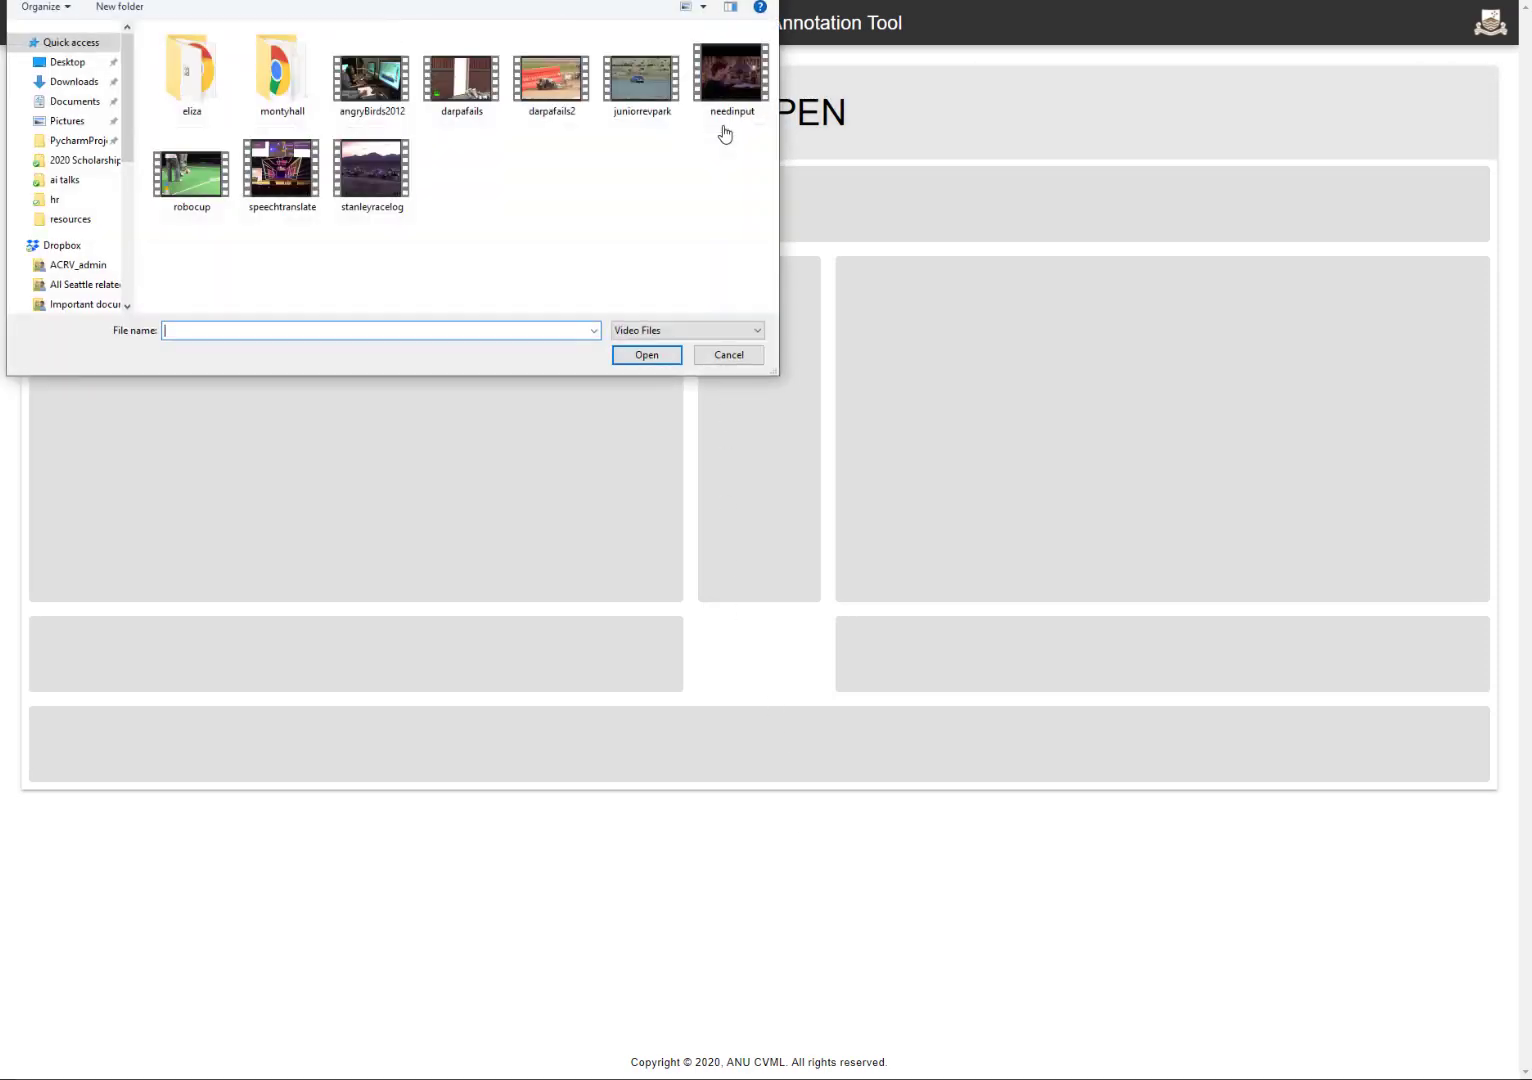
click(724, 82)
click(654, 355)
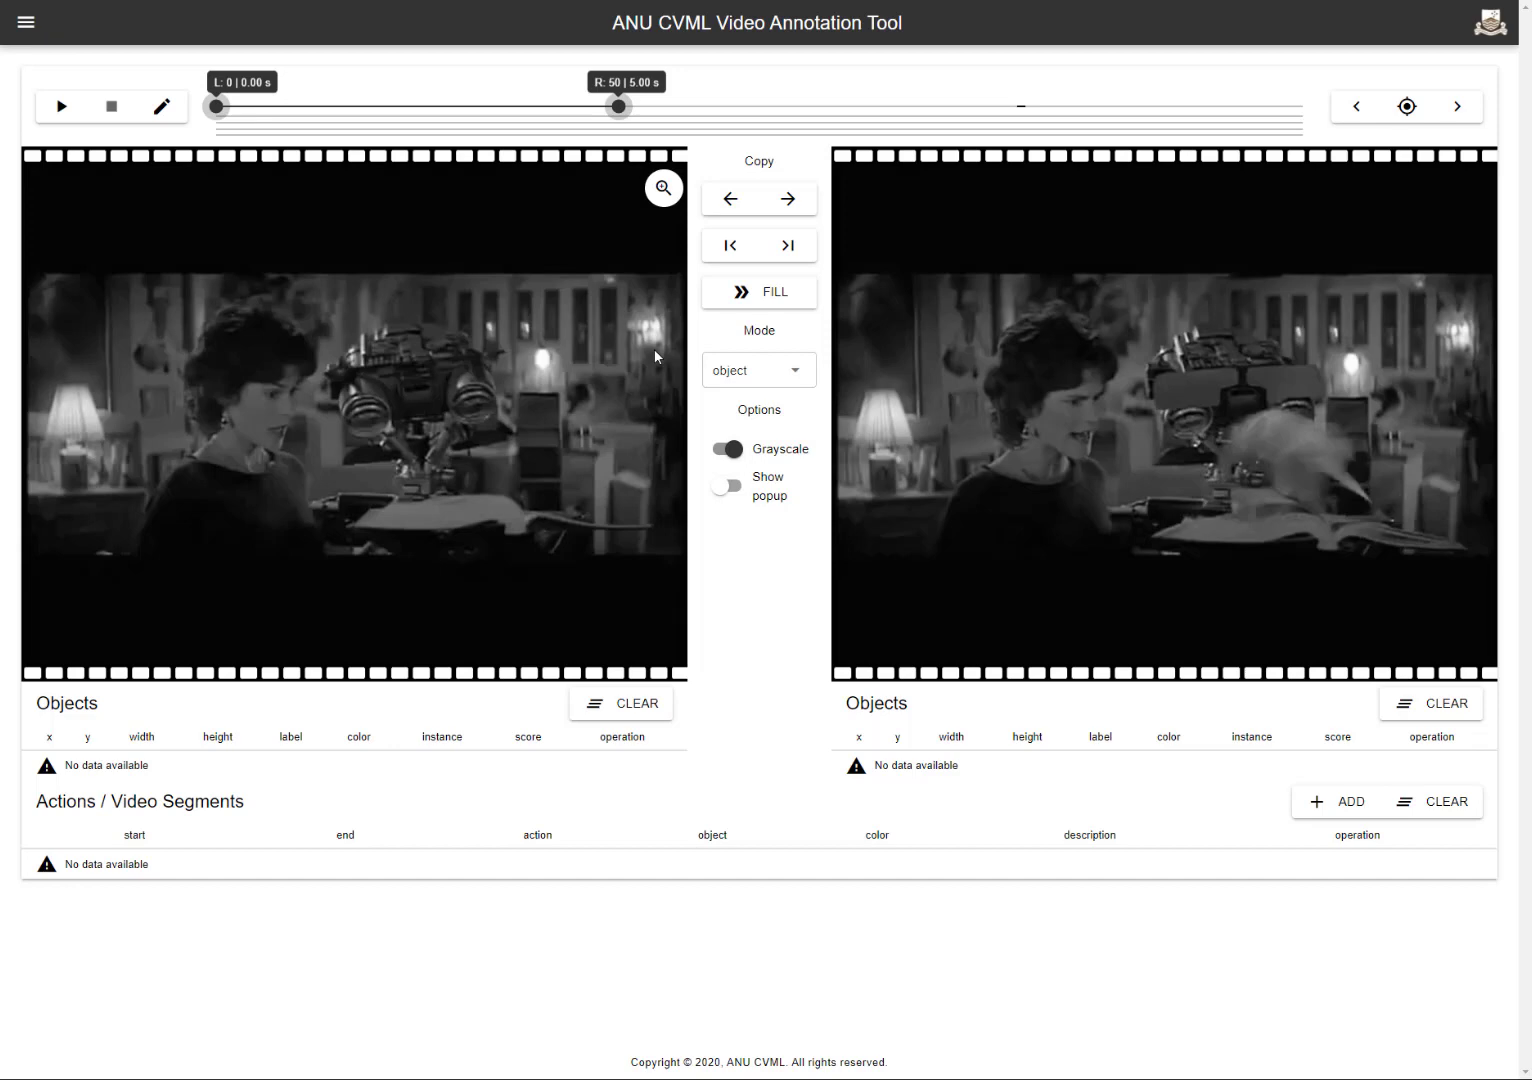
click(663, 188)
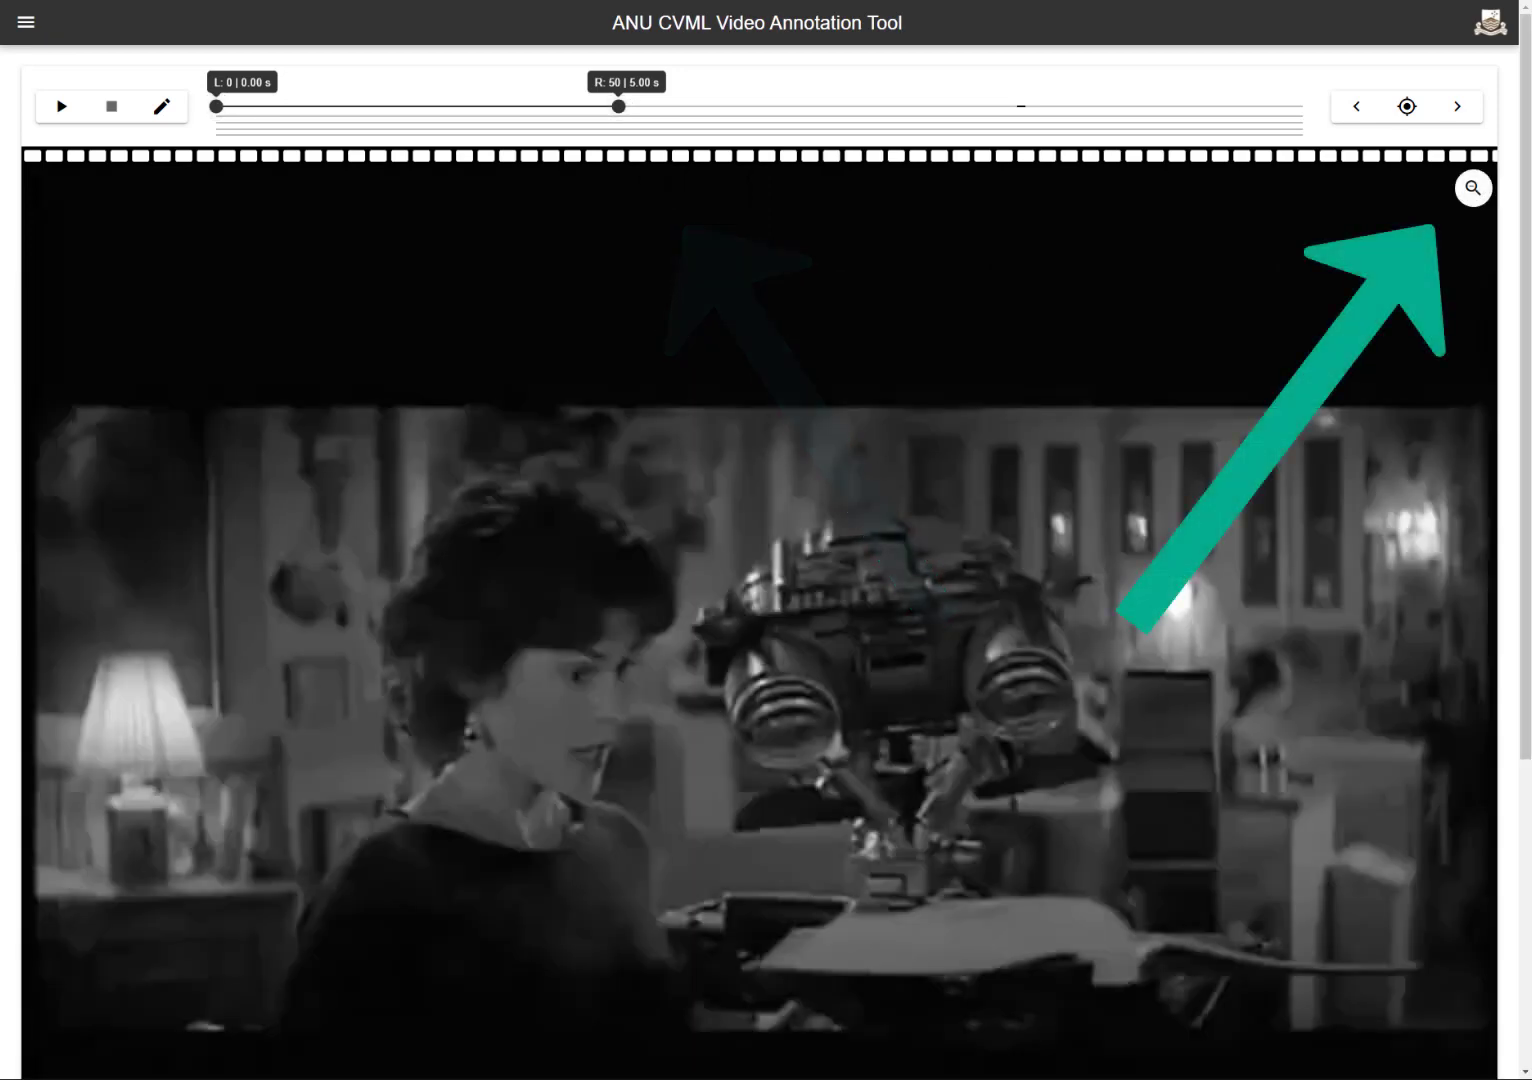
click(1473, 188)
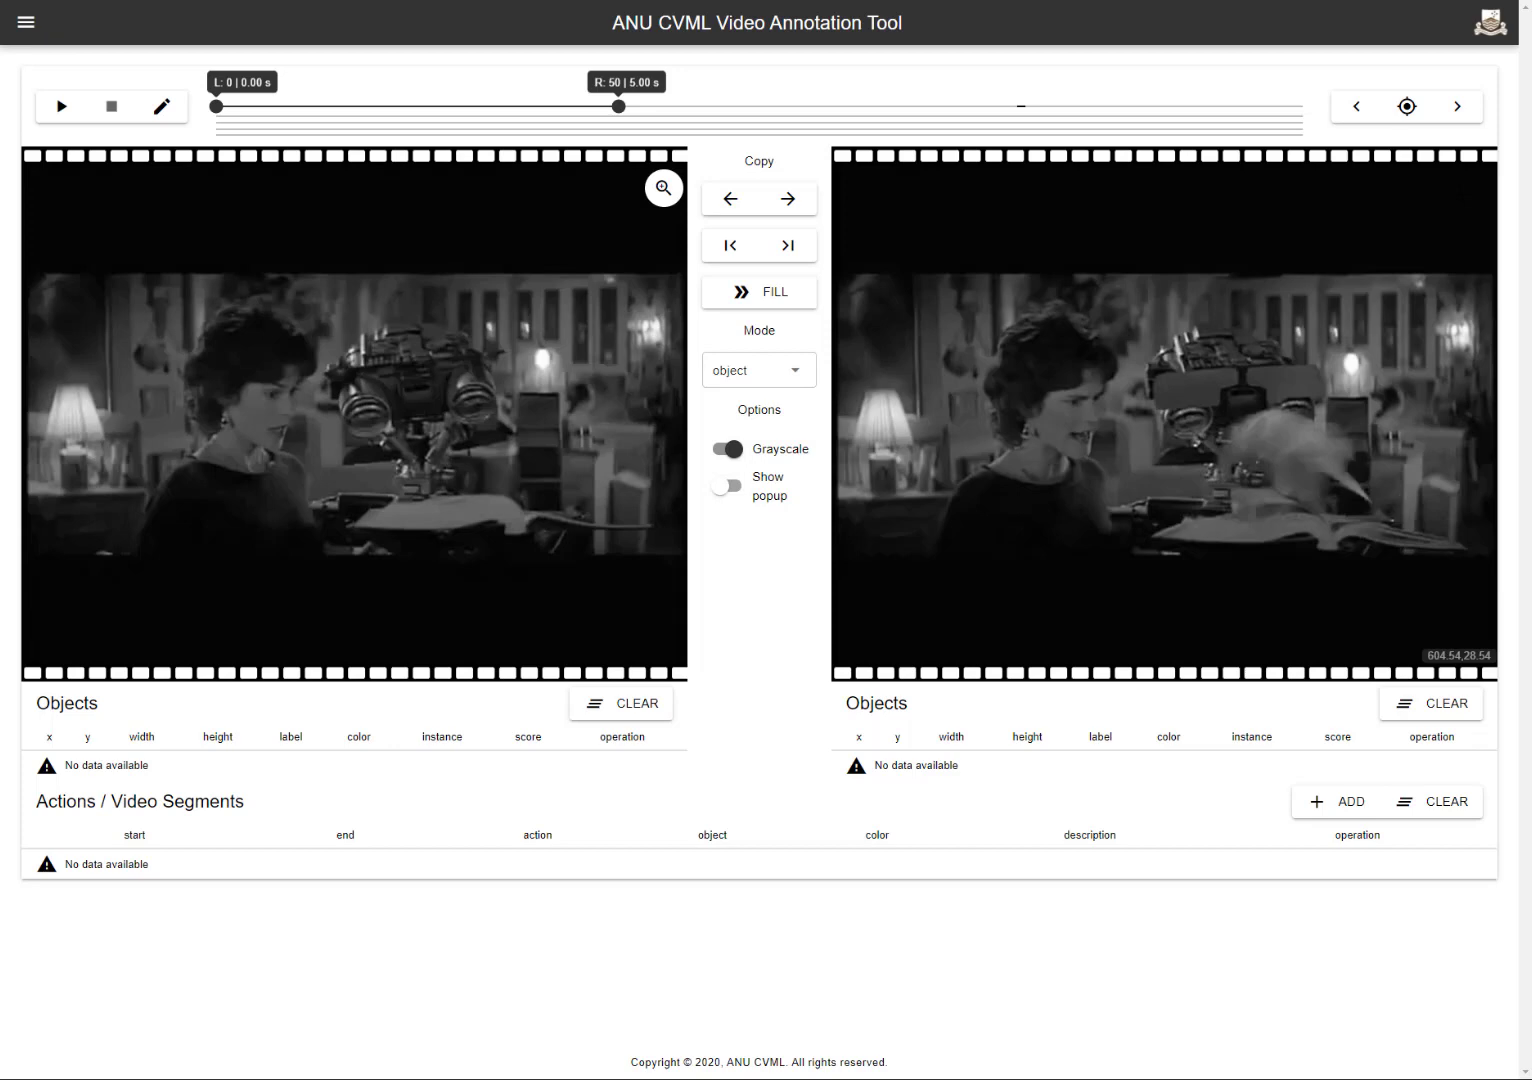
Step: Set the compared frames to 2.50 s on the left and 12.30 s on the right
drag(468, 106, 615, 107)
mouse_move(392, 106)
mouse_down()
mouse_move(581, 106)
mouse_move(417, 106)
mouse_up()
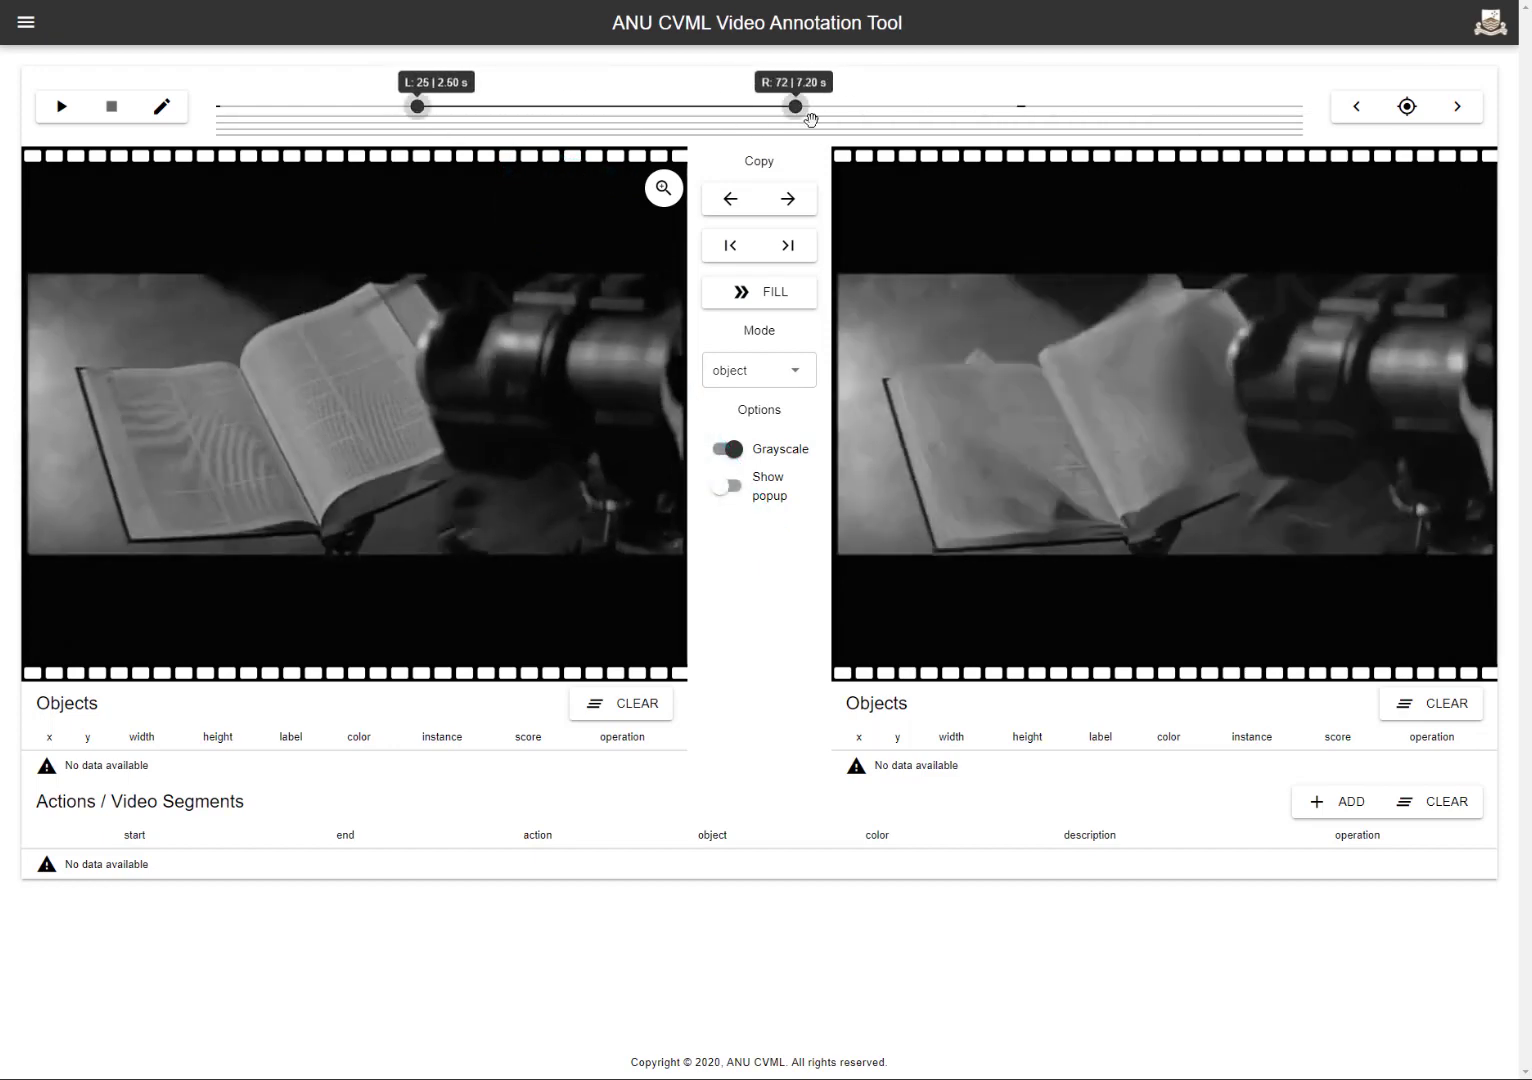
drag(797, 106, 1205, 106)
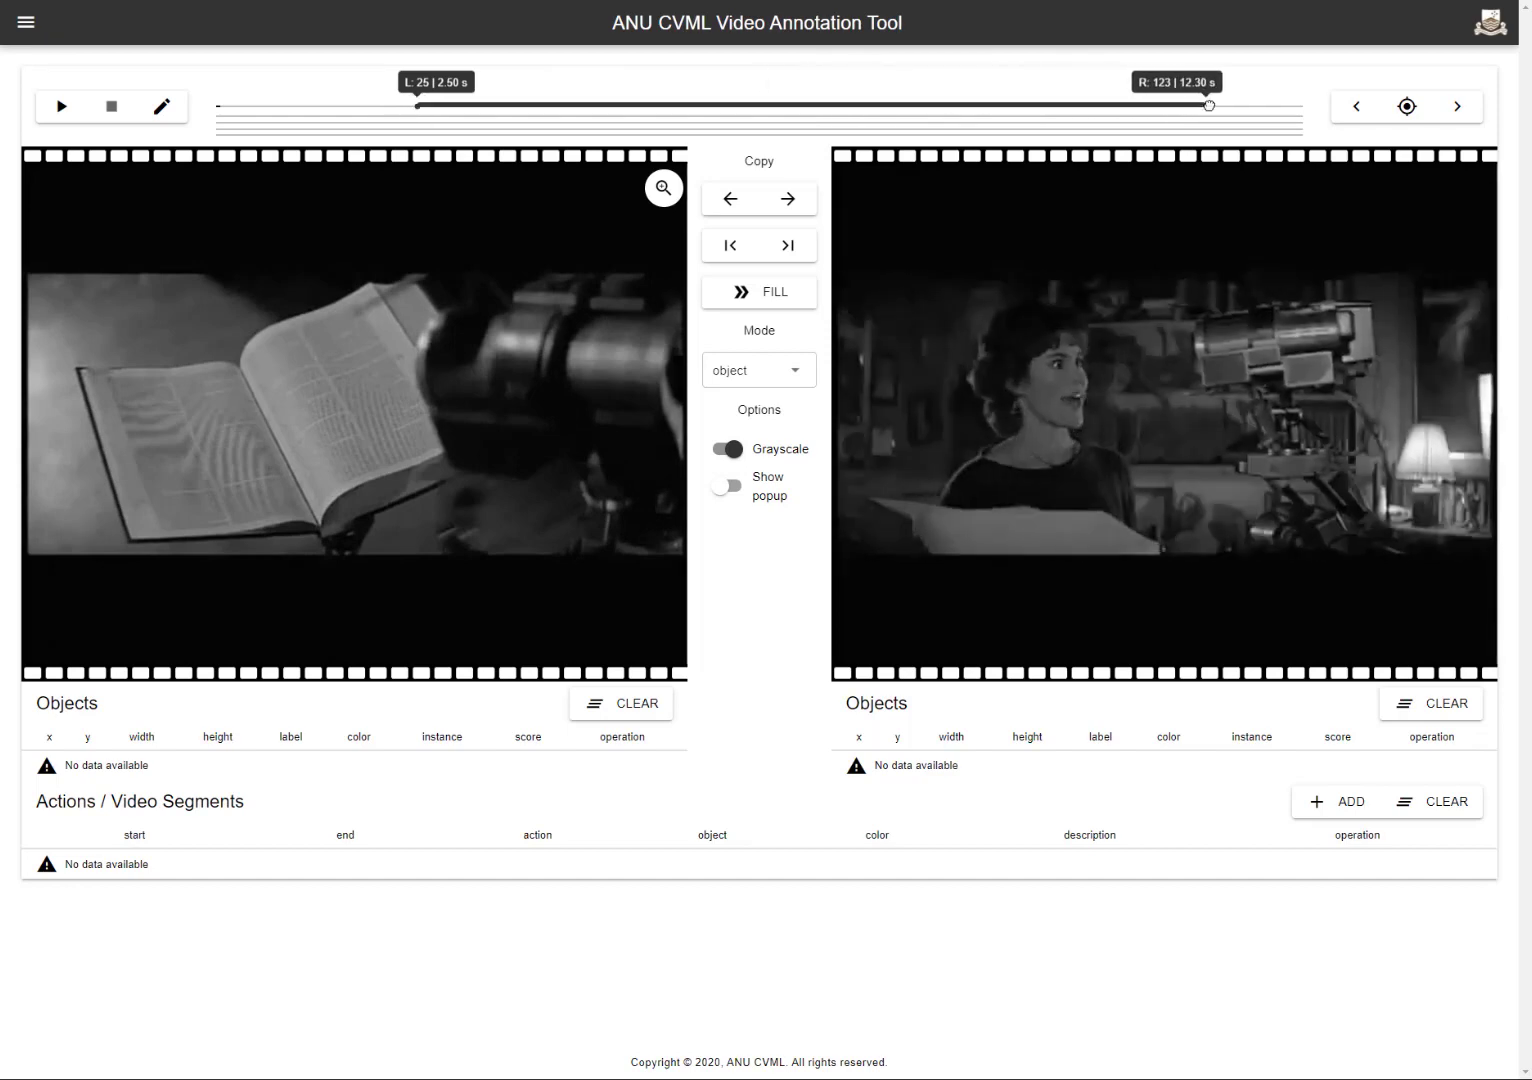
key(Right)
key(Right)
key(Right)
key(Right)
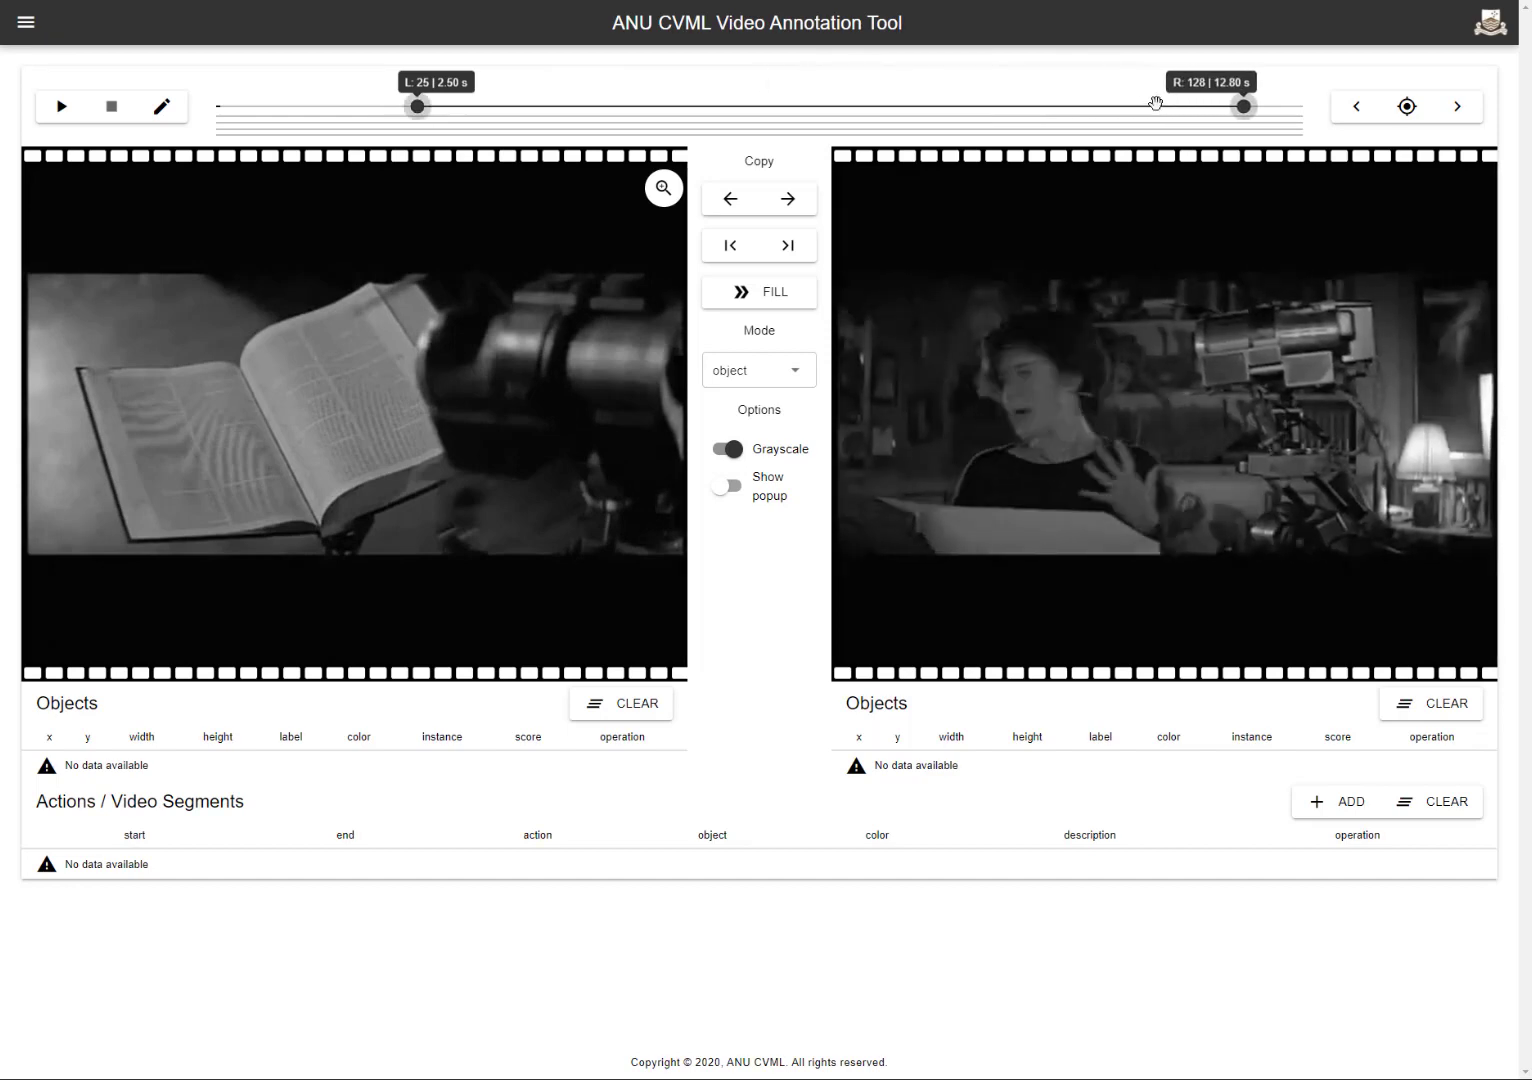
key(Left)
key(Left)
key(Left)
key(Left)
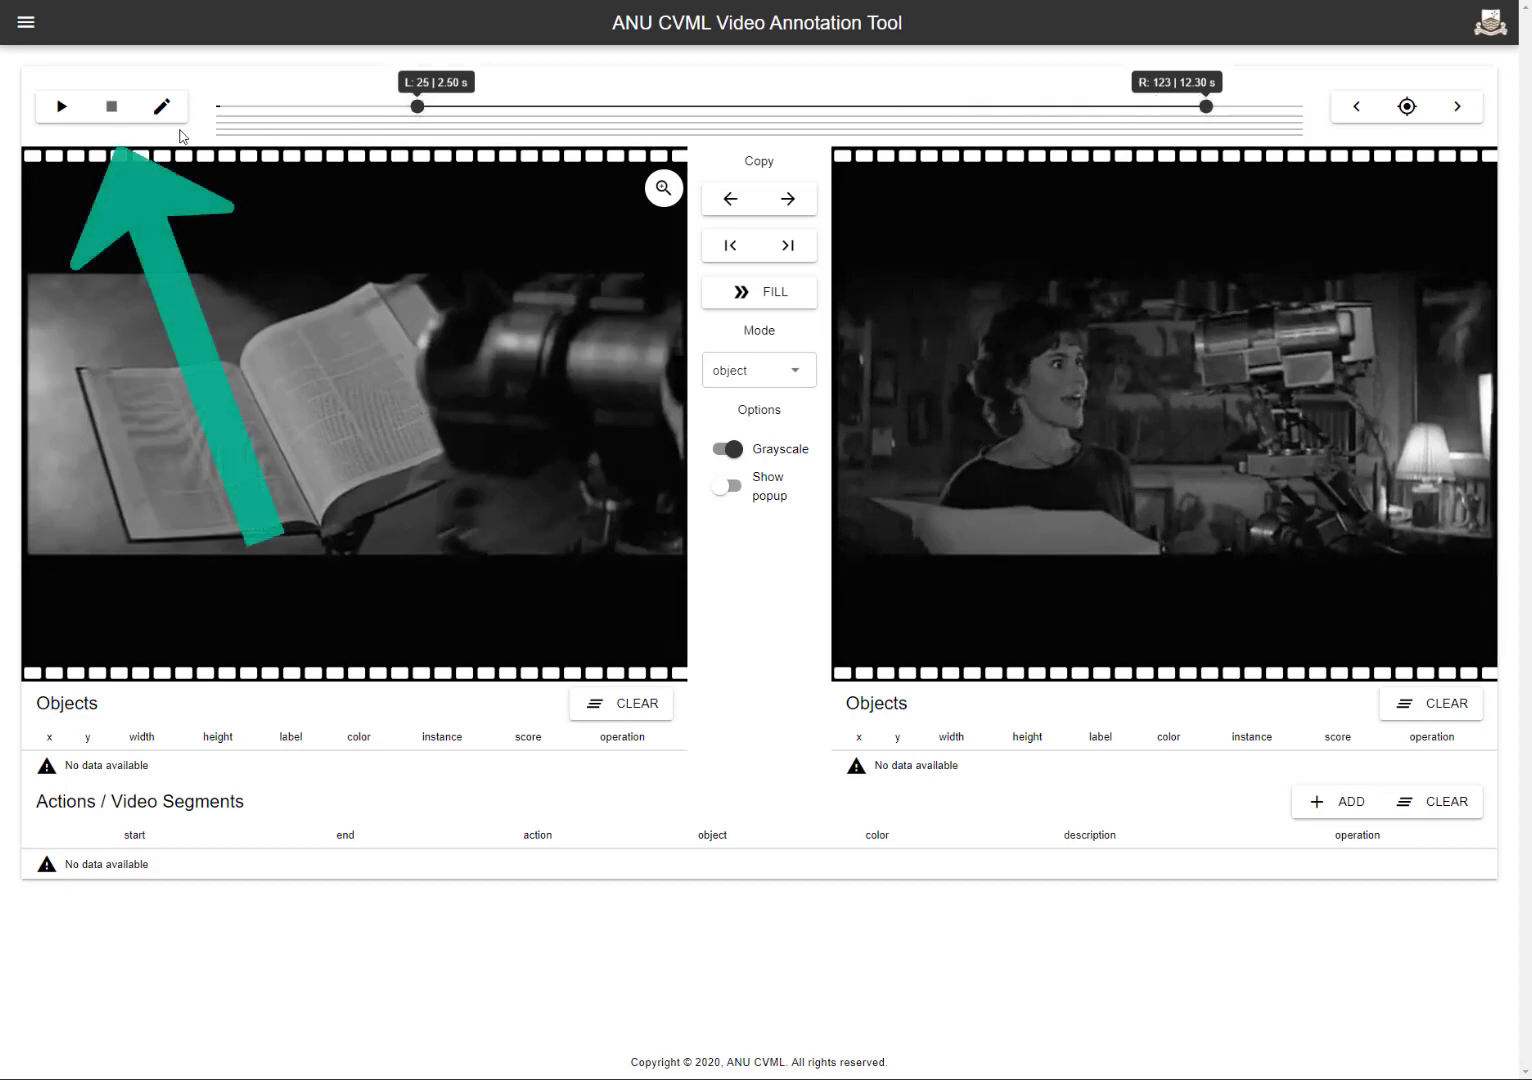
Step: Play the video, then stop it so the left frame resets to 0.00 s
click(60, 107)
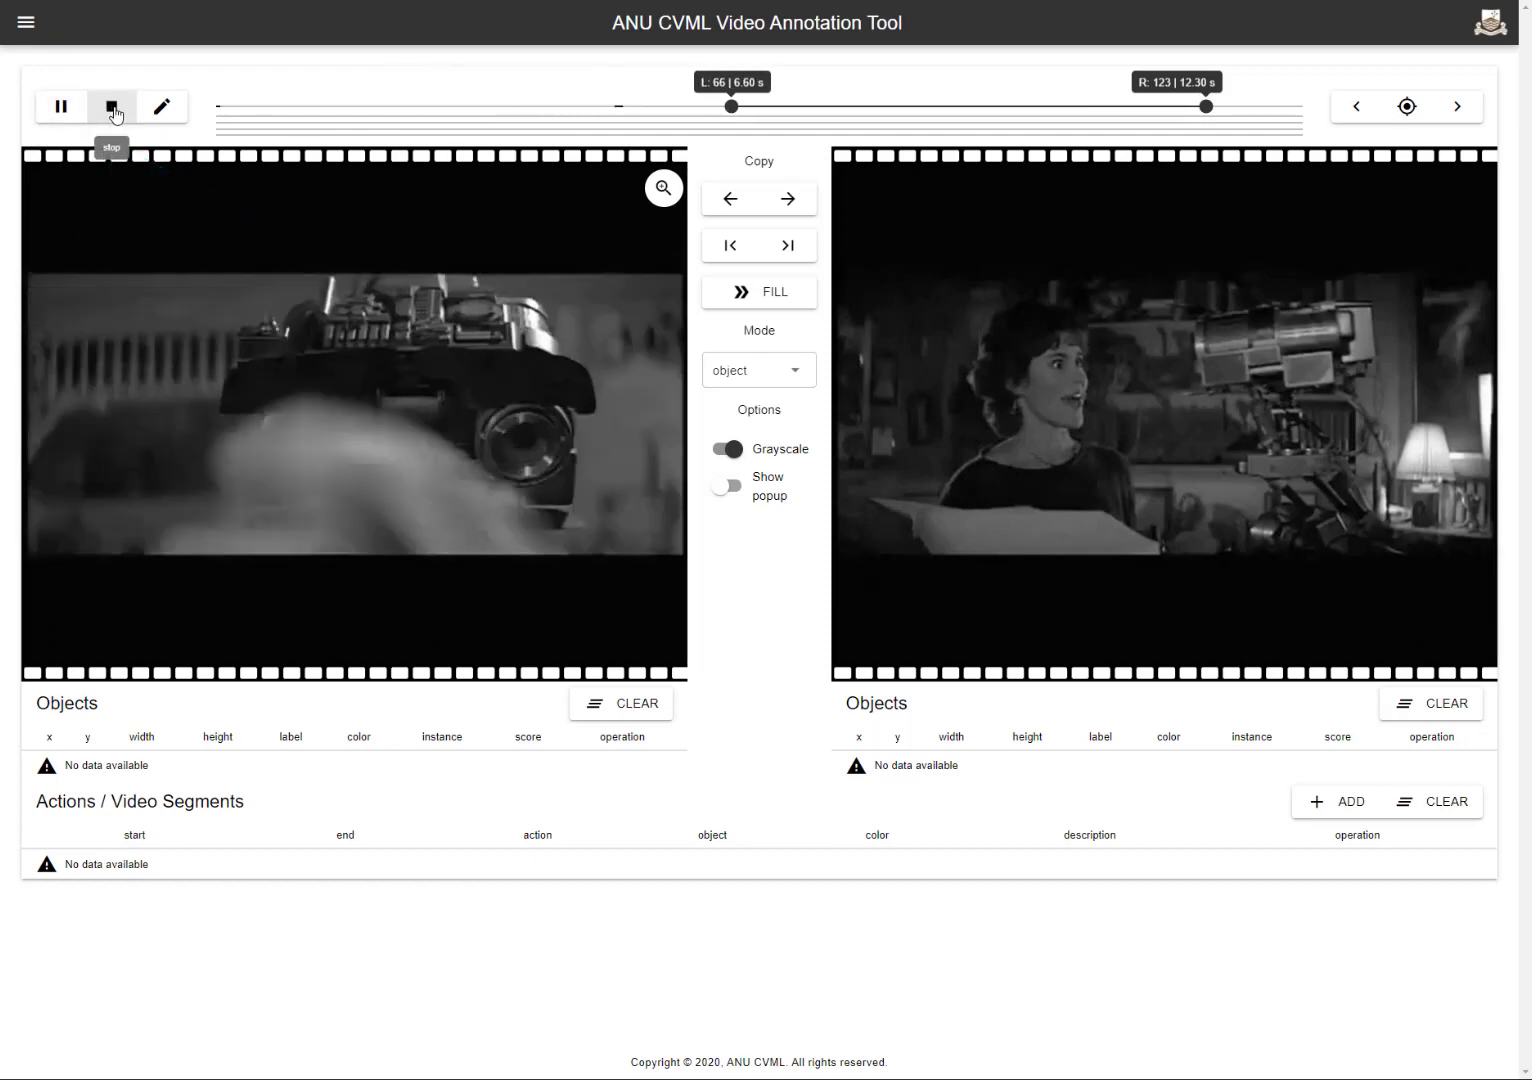
click(113, 112)
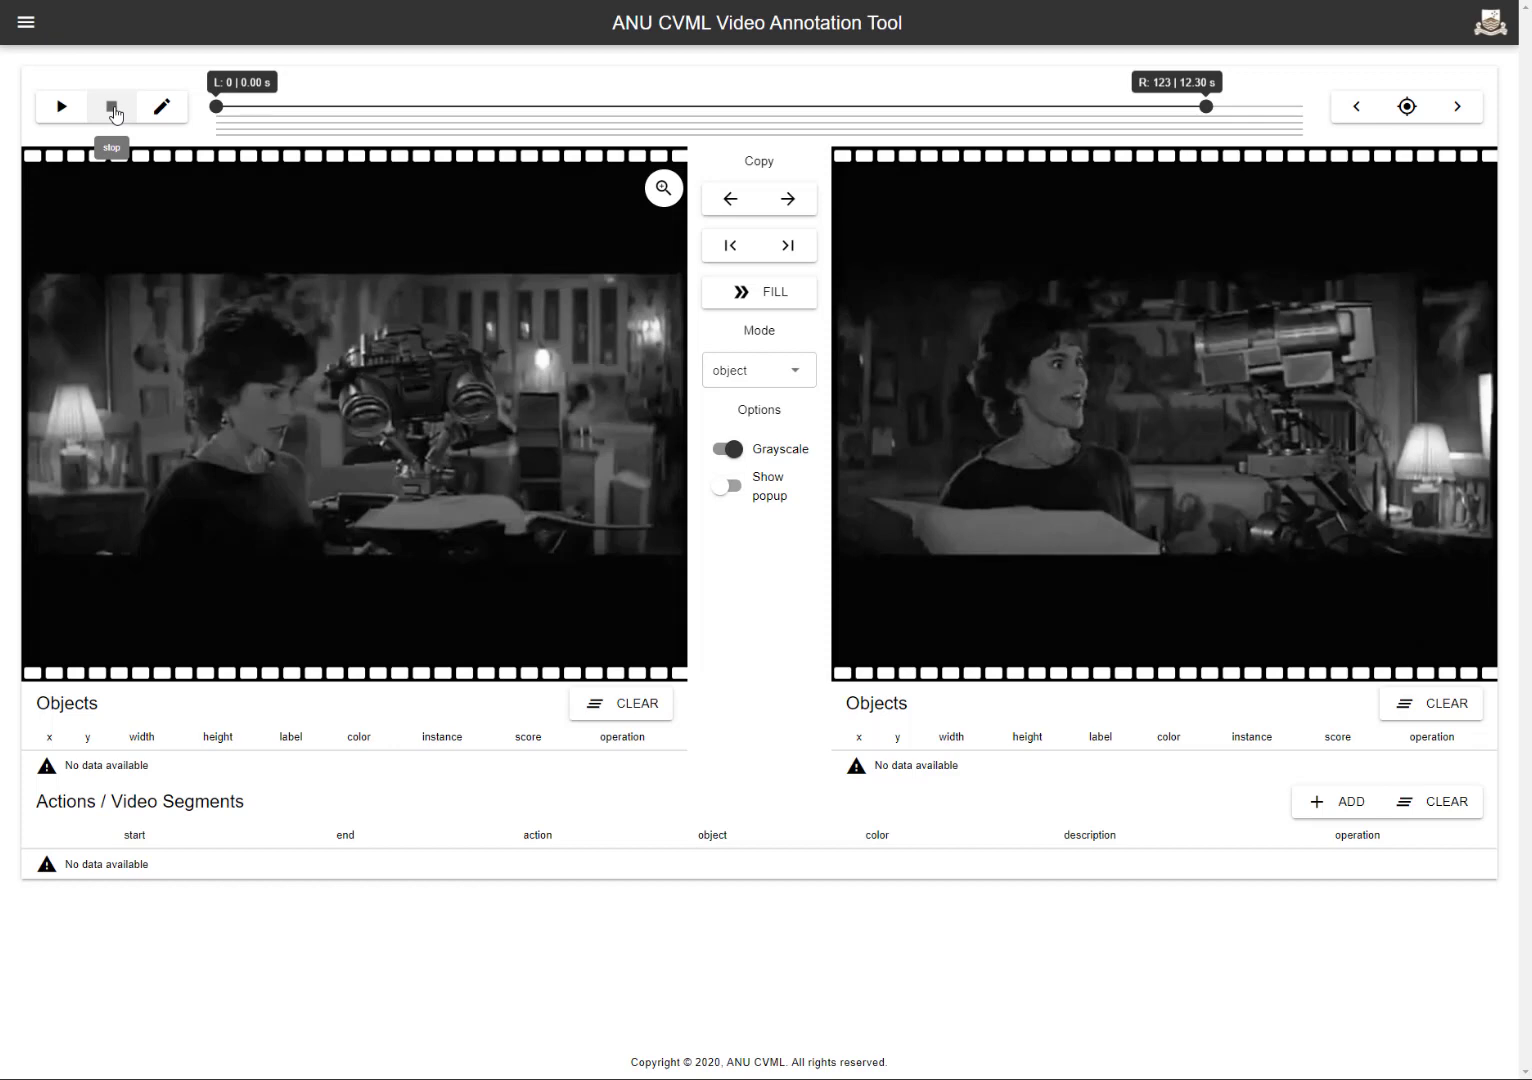
Step: Generate keyframes at an interval of 10 frames, yielding 14 keyframes
click(175, 111)
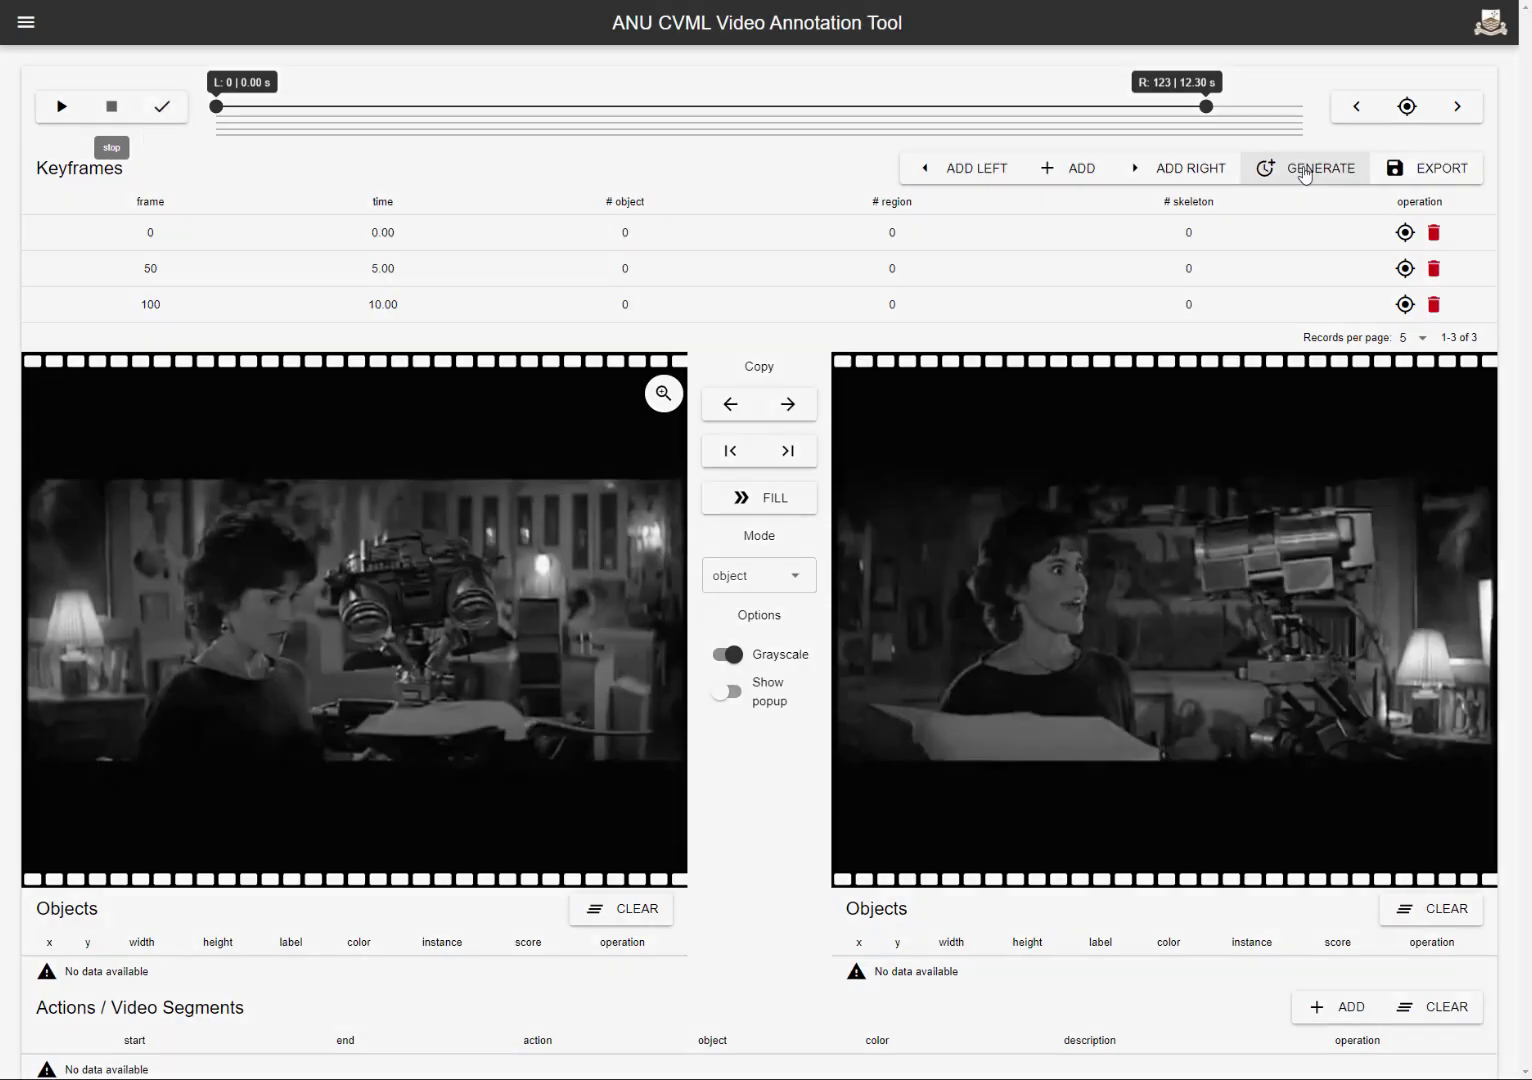
click(1305, 170)
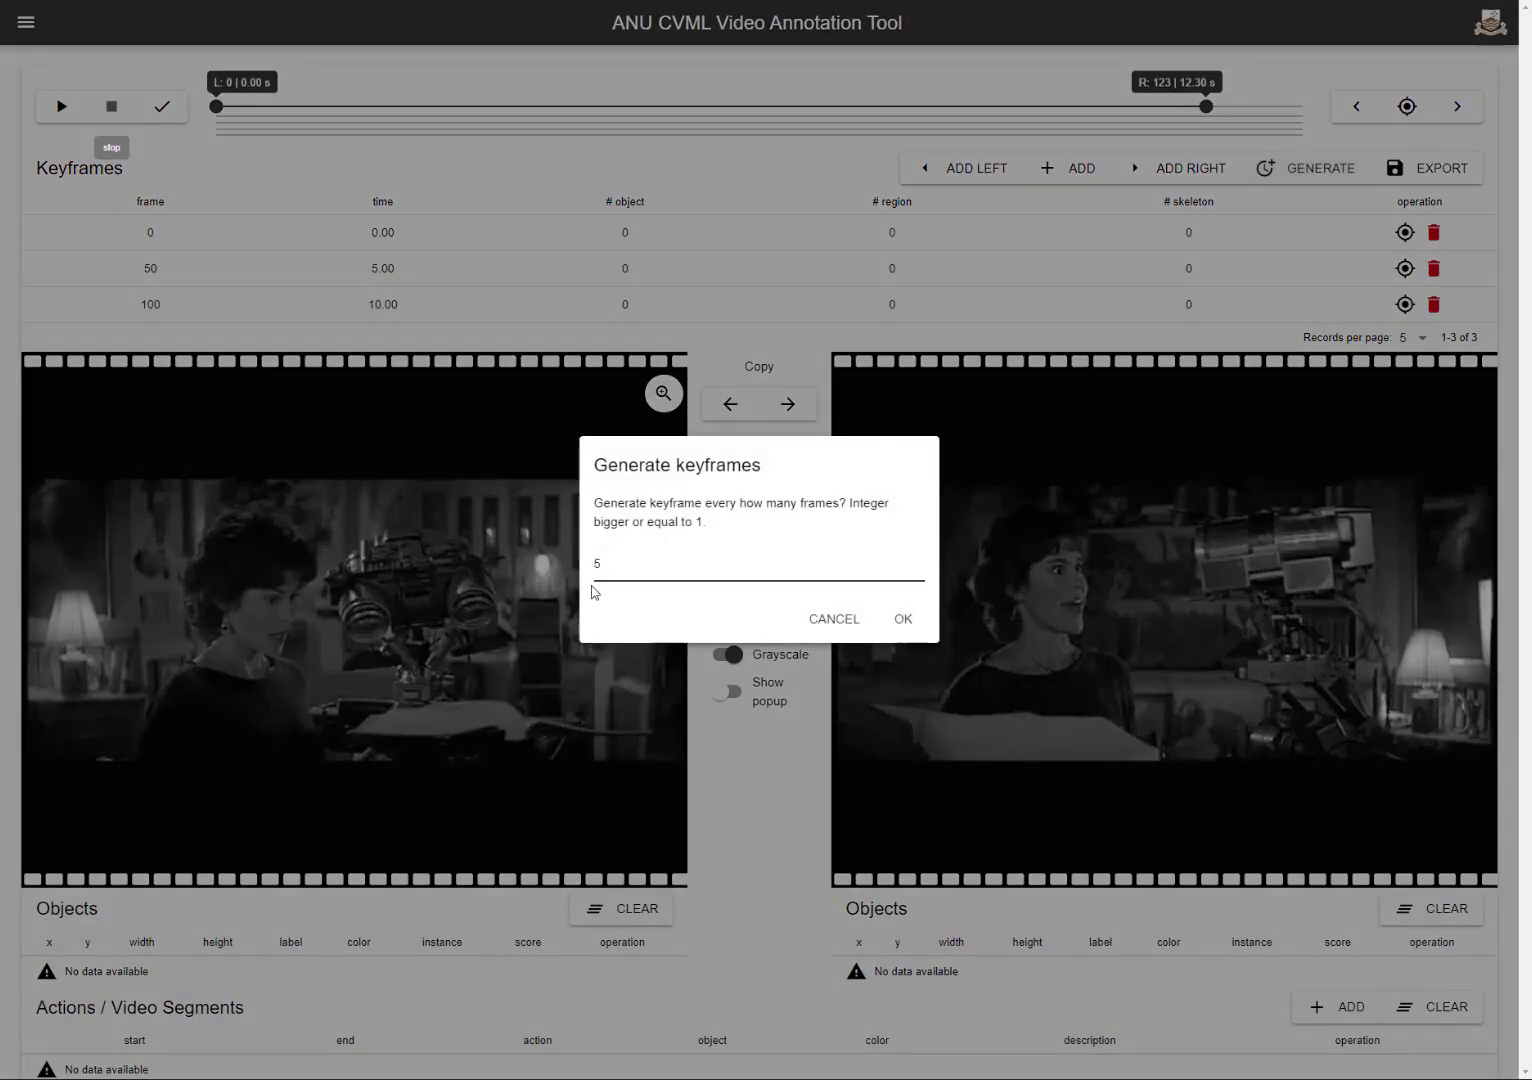
text(10)
click(900, 619)
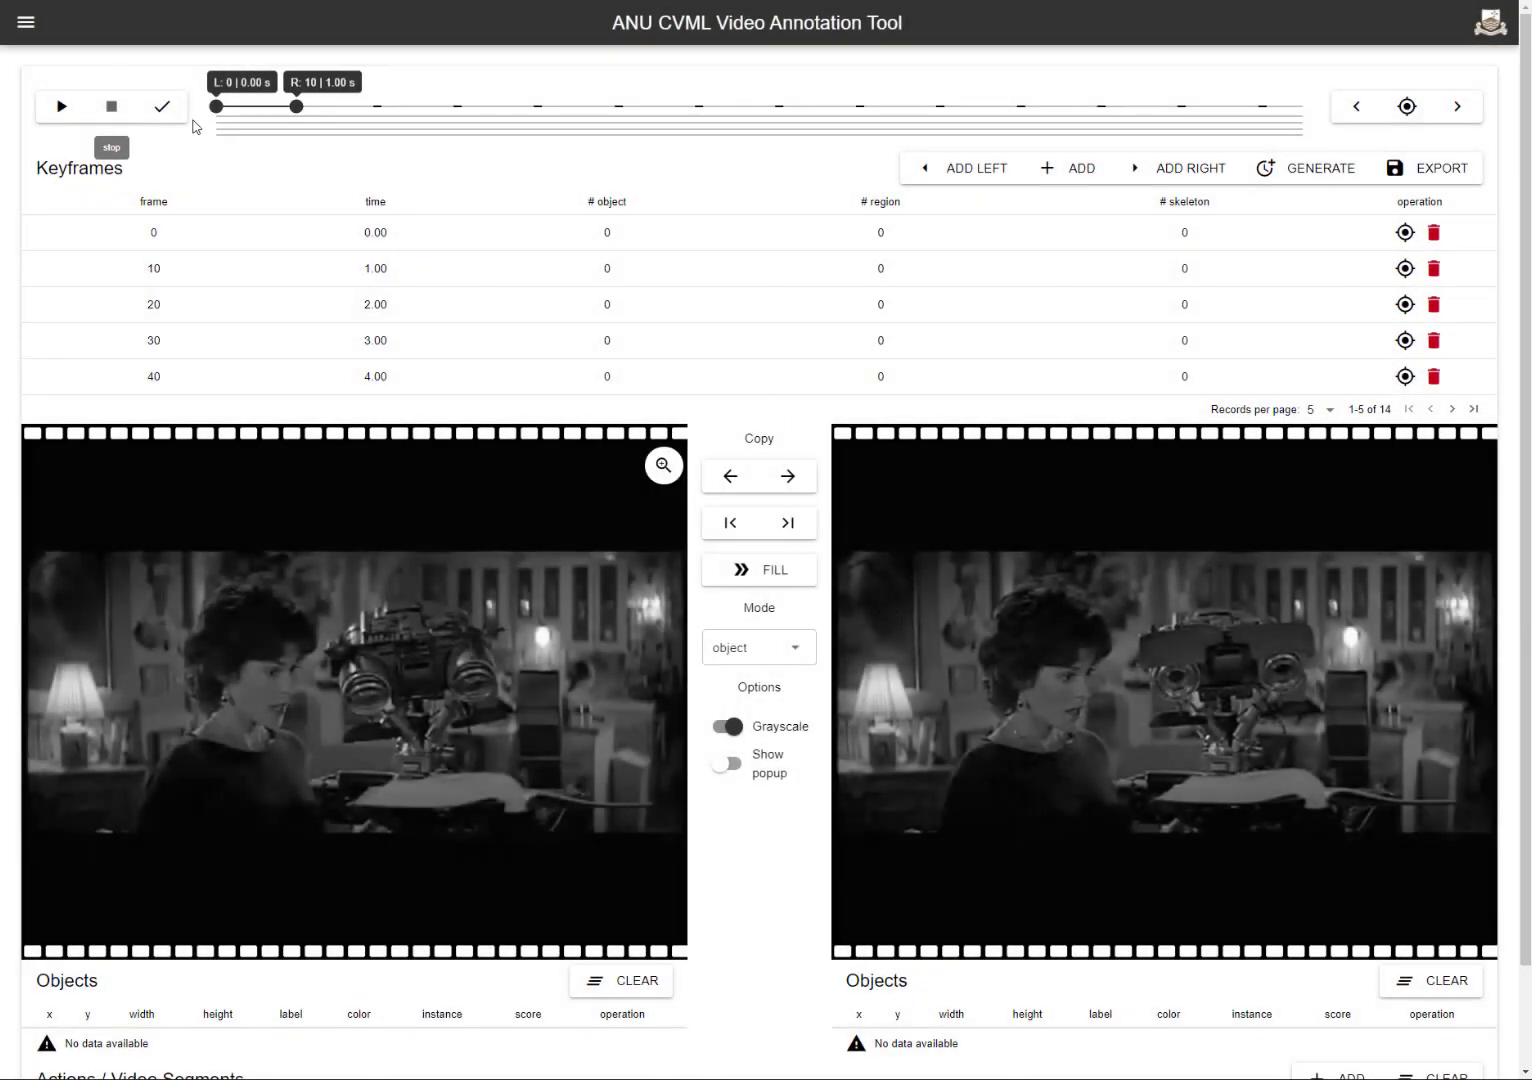
Step: Close the keyframe list and step forward six keyframes, then back three
click(160, 108)
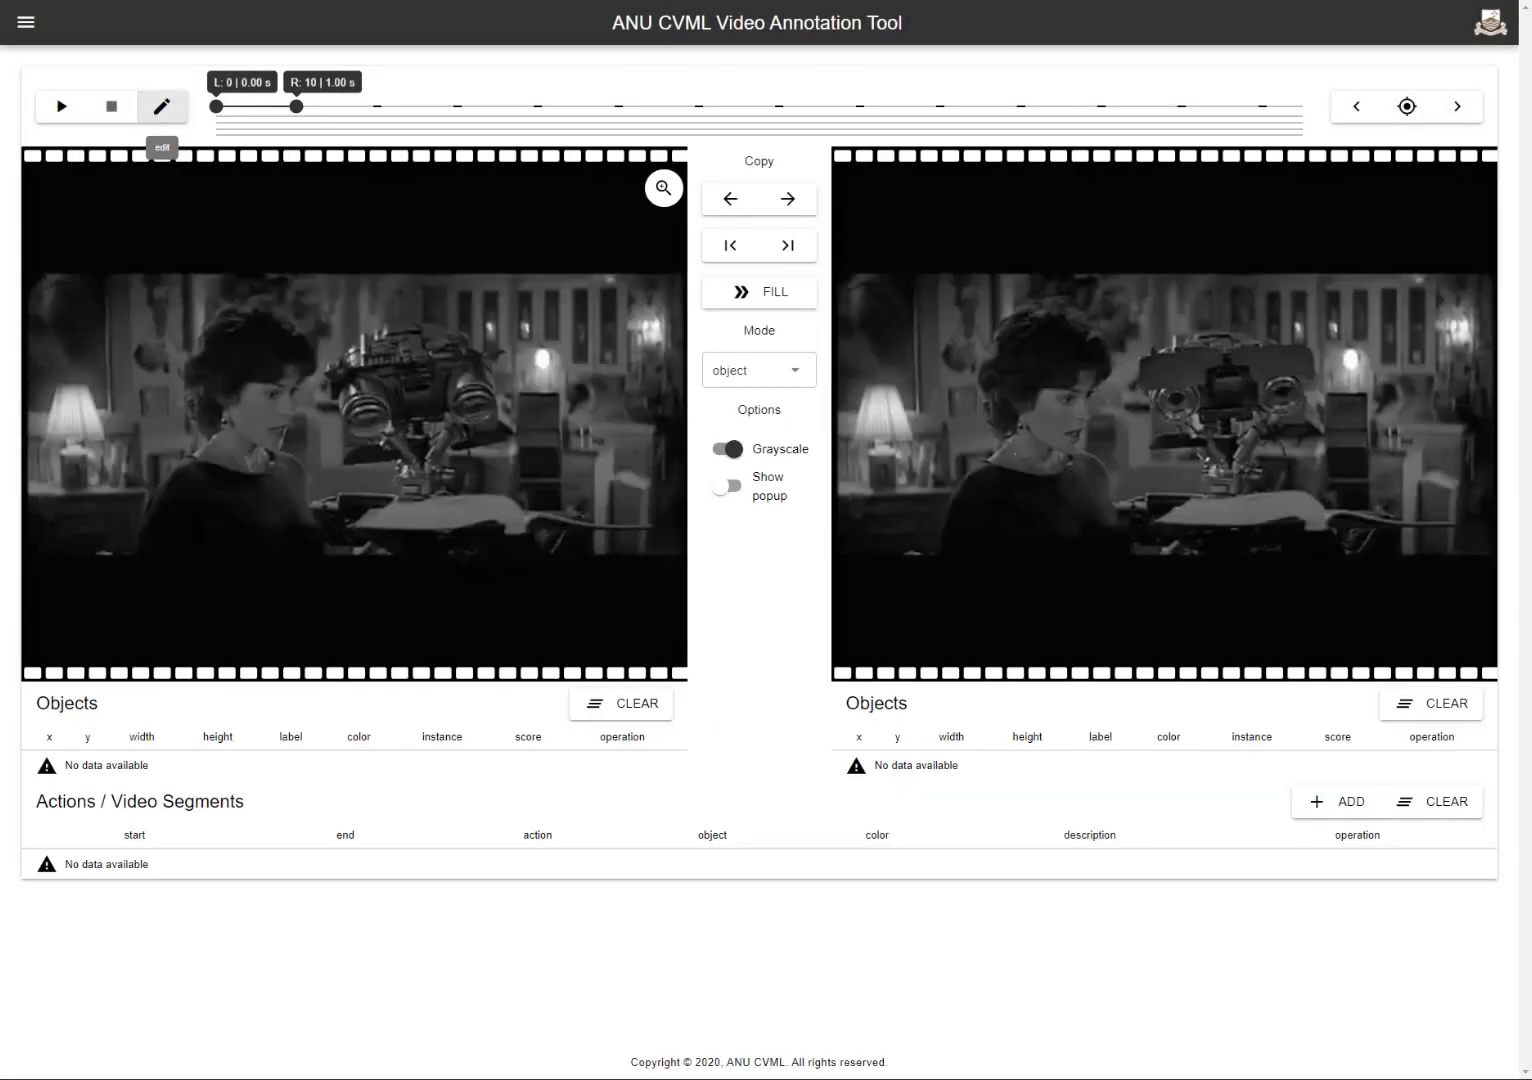
click(1457, 107)
click(1457, 107)
click(1457, 107)
click(1457, 107)
click(1457, 107)
click(1457, 107)
click(1457, 107)
click(1457, 107)
click(1457, 107)
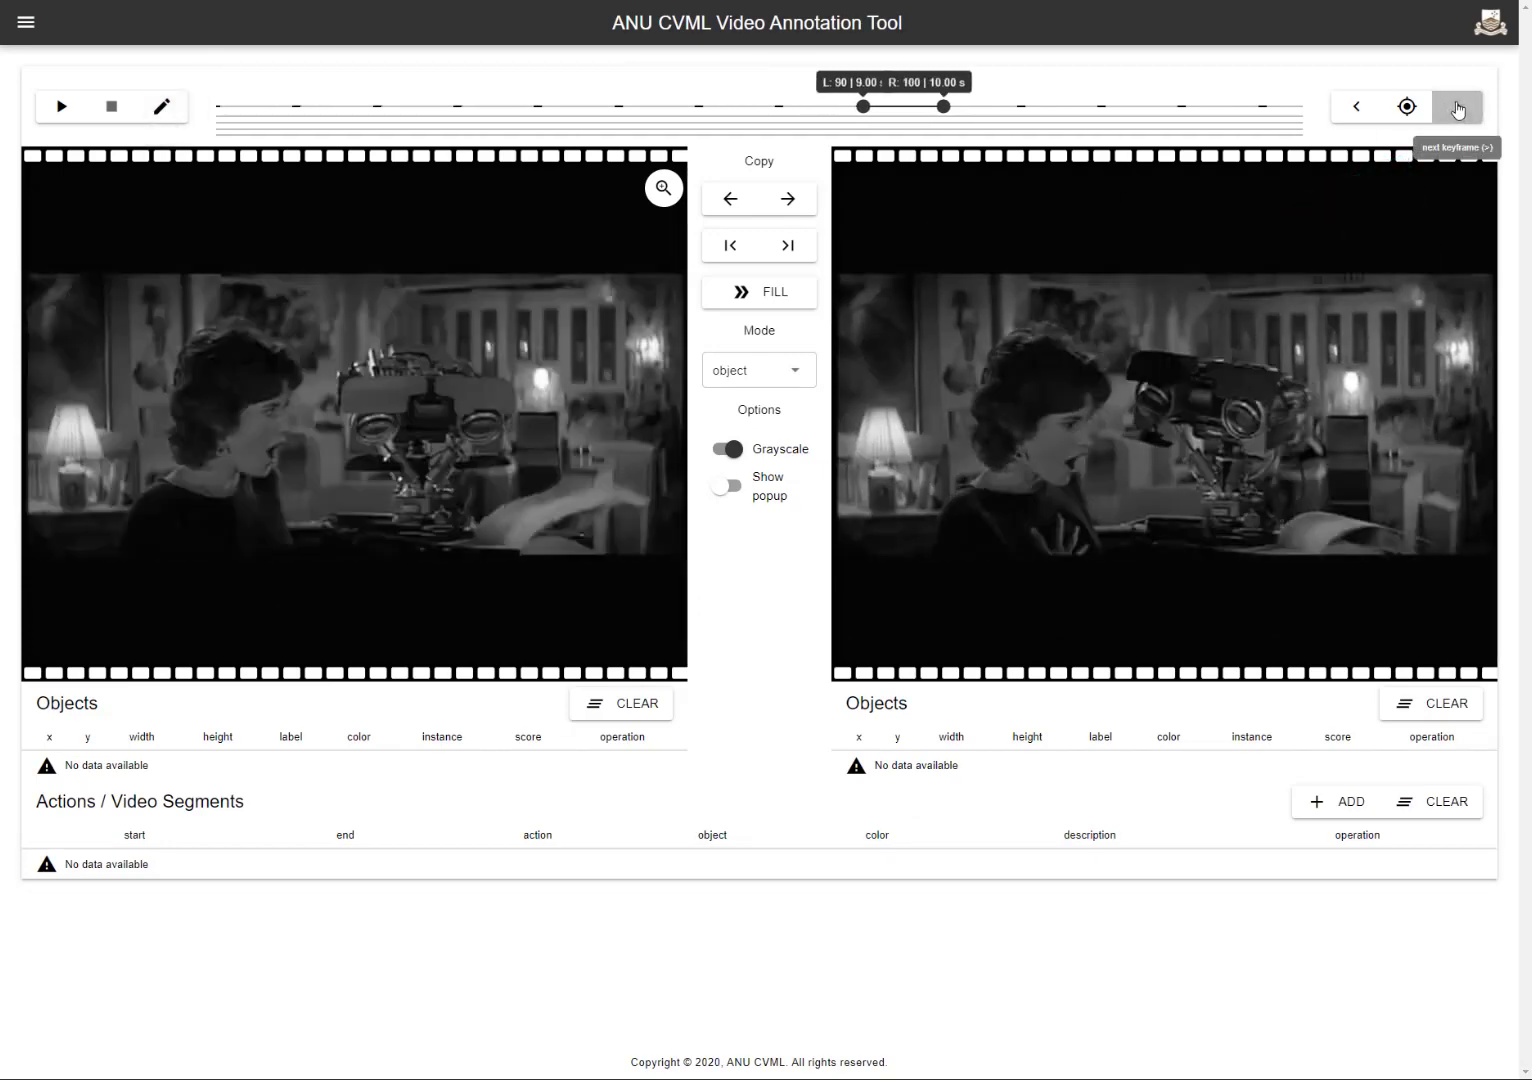
click(1357, 108)
click(1357, 108)
click(1357, 108)
click(1357, 108)
click(1357, 108)
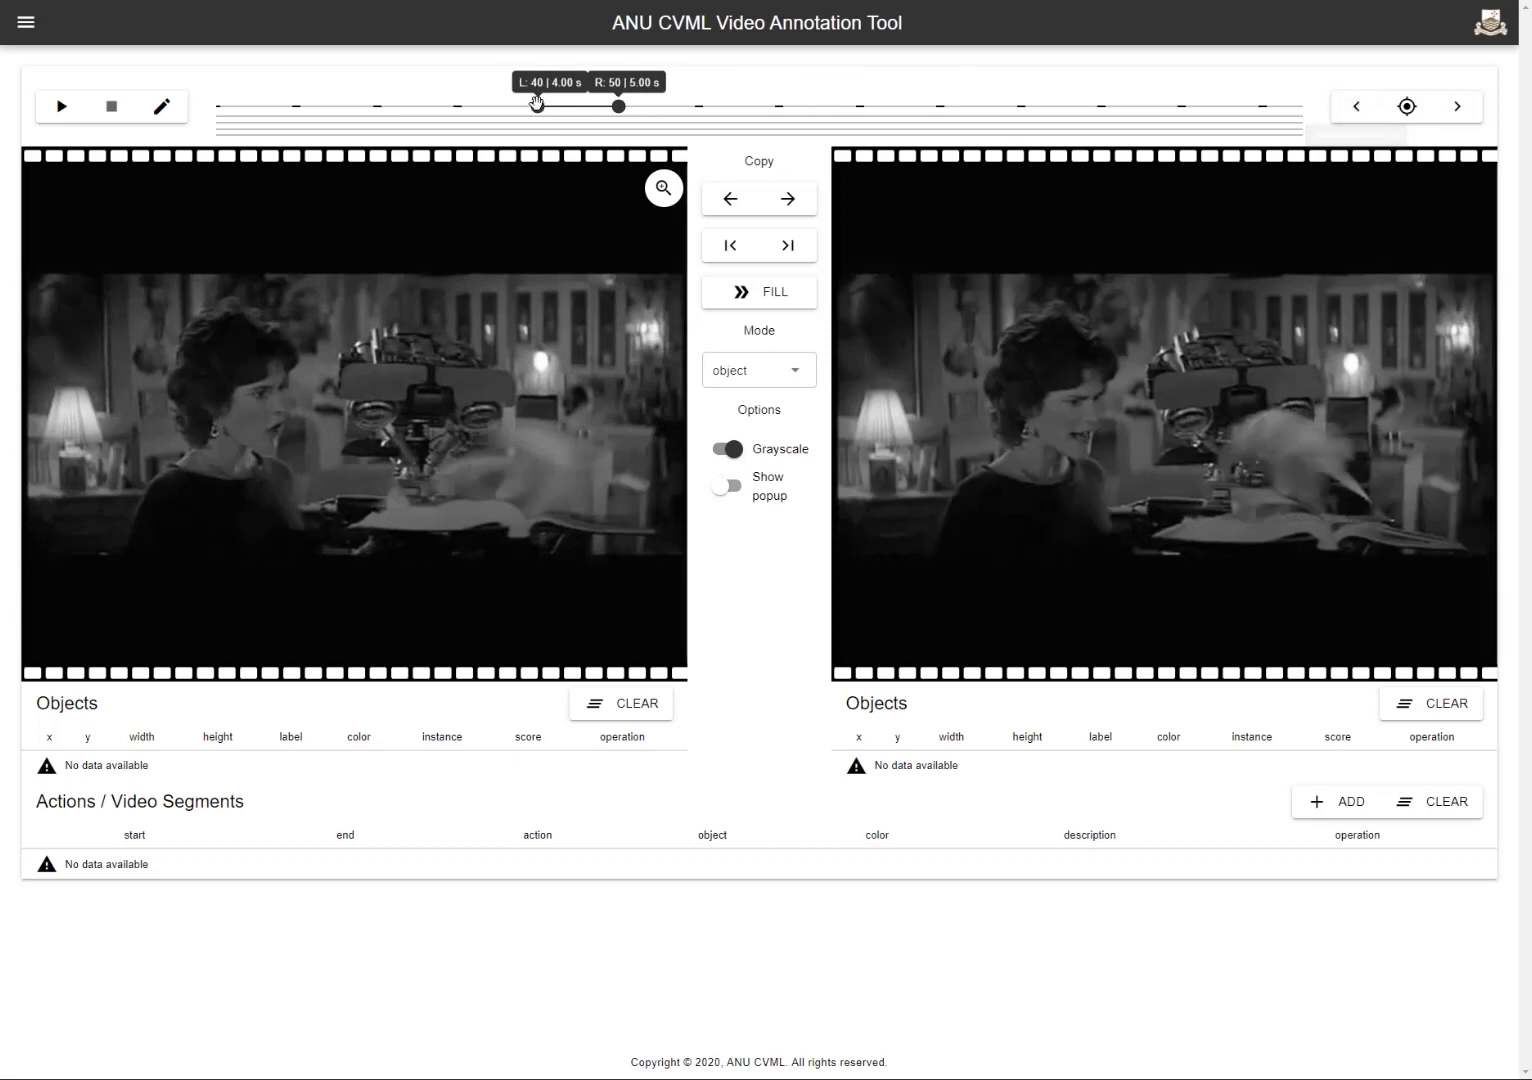
Step: Snap an off-keyframe range to the nearest keyframes, return to frames 0 and 10, and toggle grayscale
drag(619, 106, 734, 108)
drag(539, 107, 579, 112)
click(1405, 108)
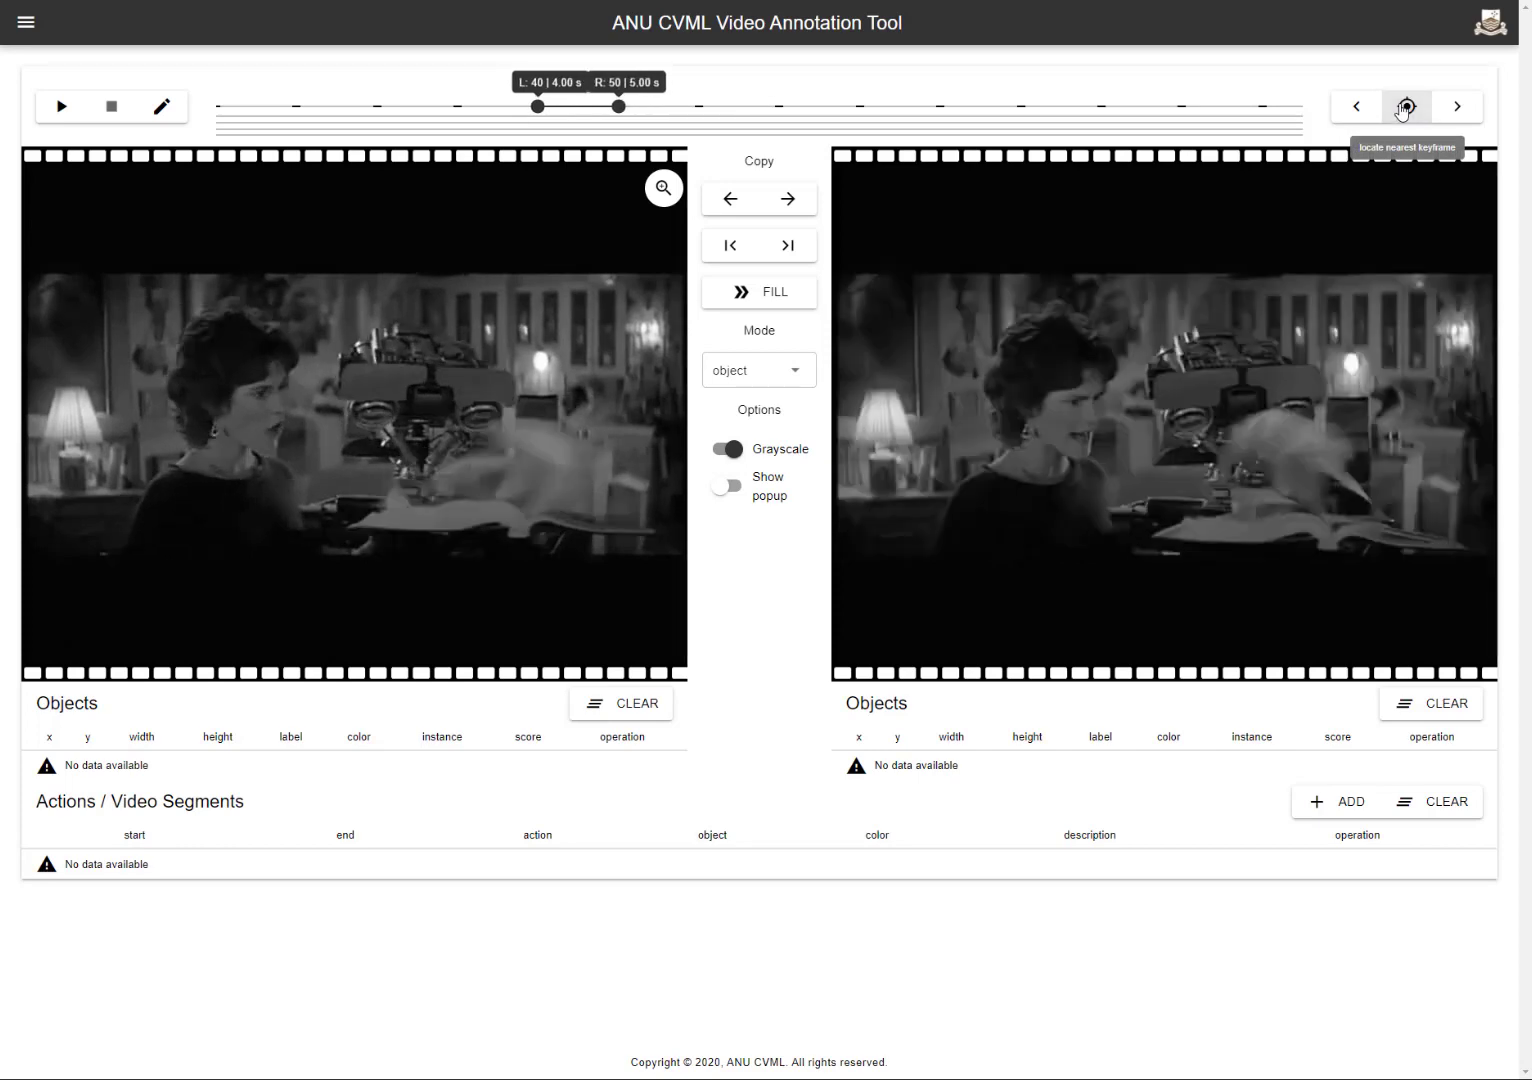
drag(588, 109, 244, 110)
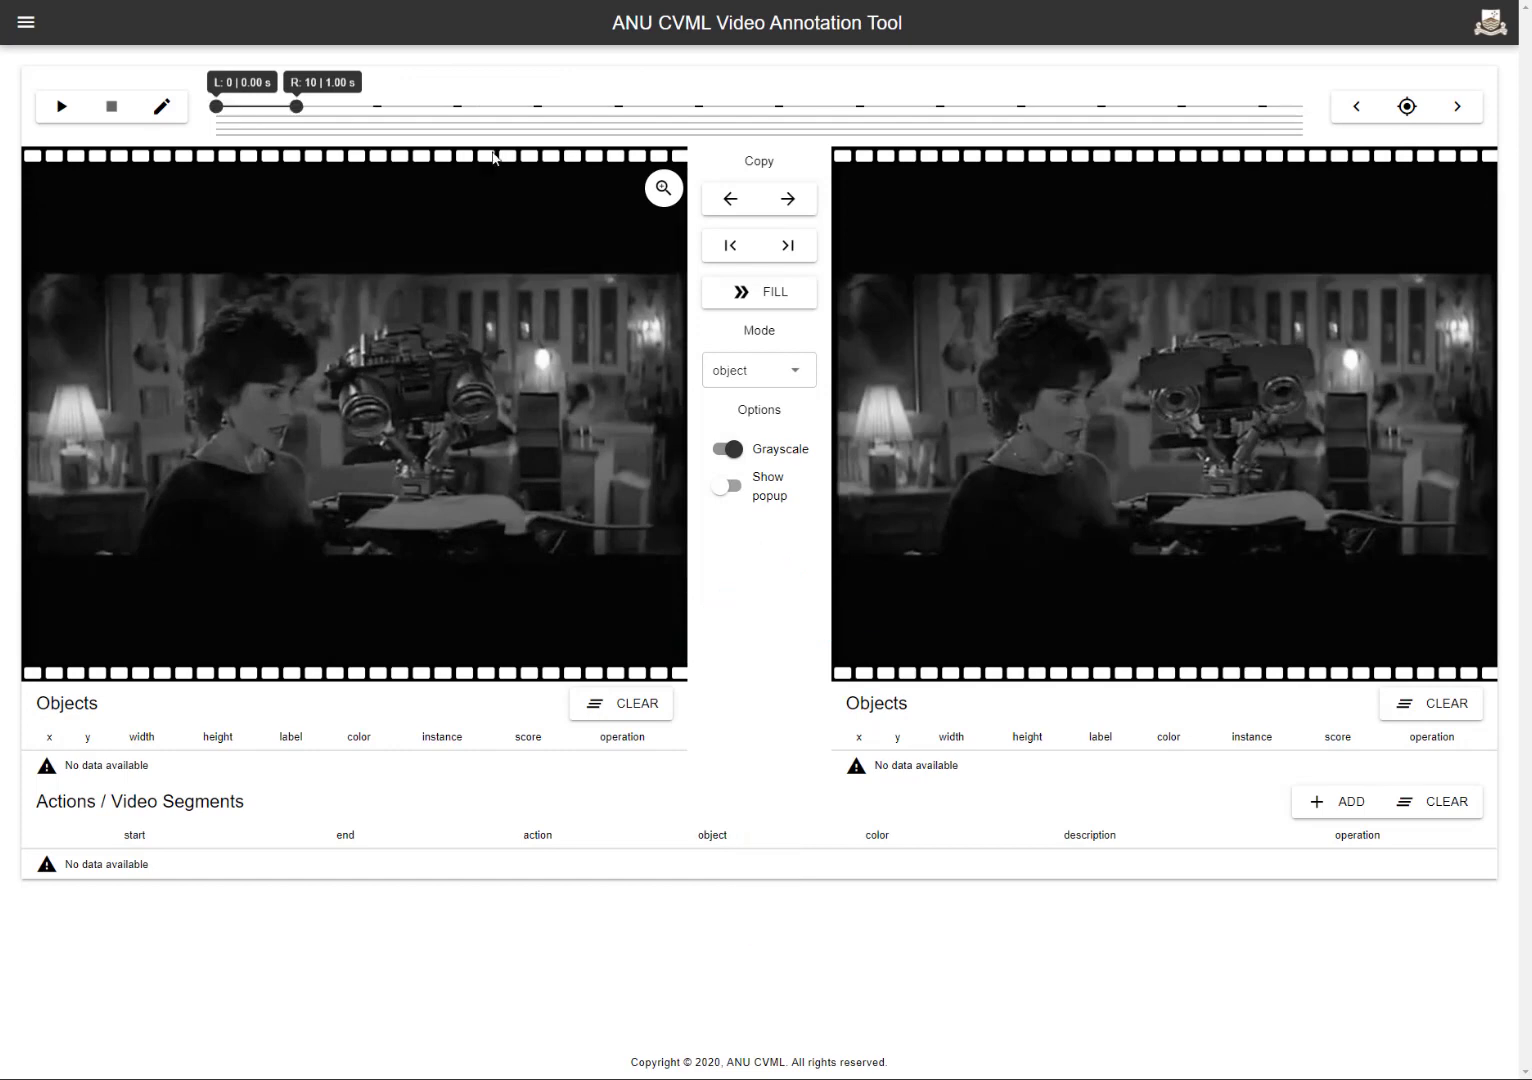
click(733, 450)
click(733, 450)
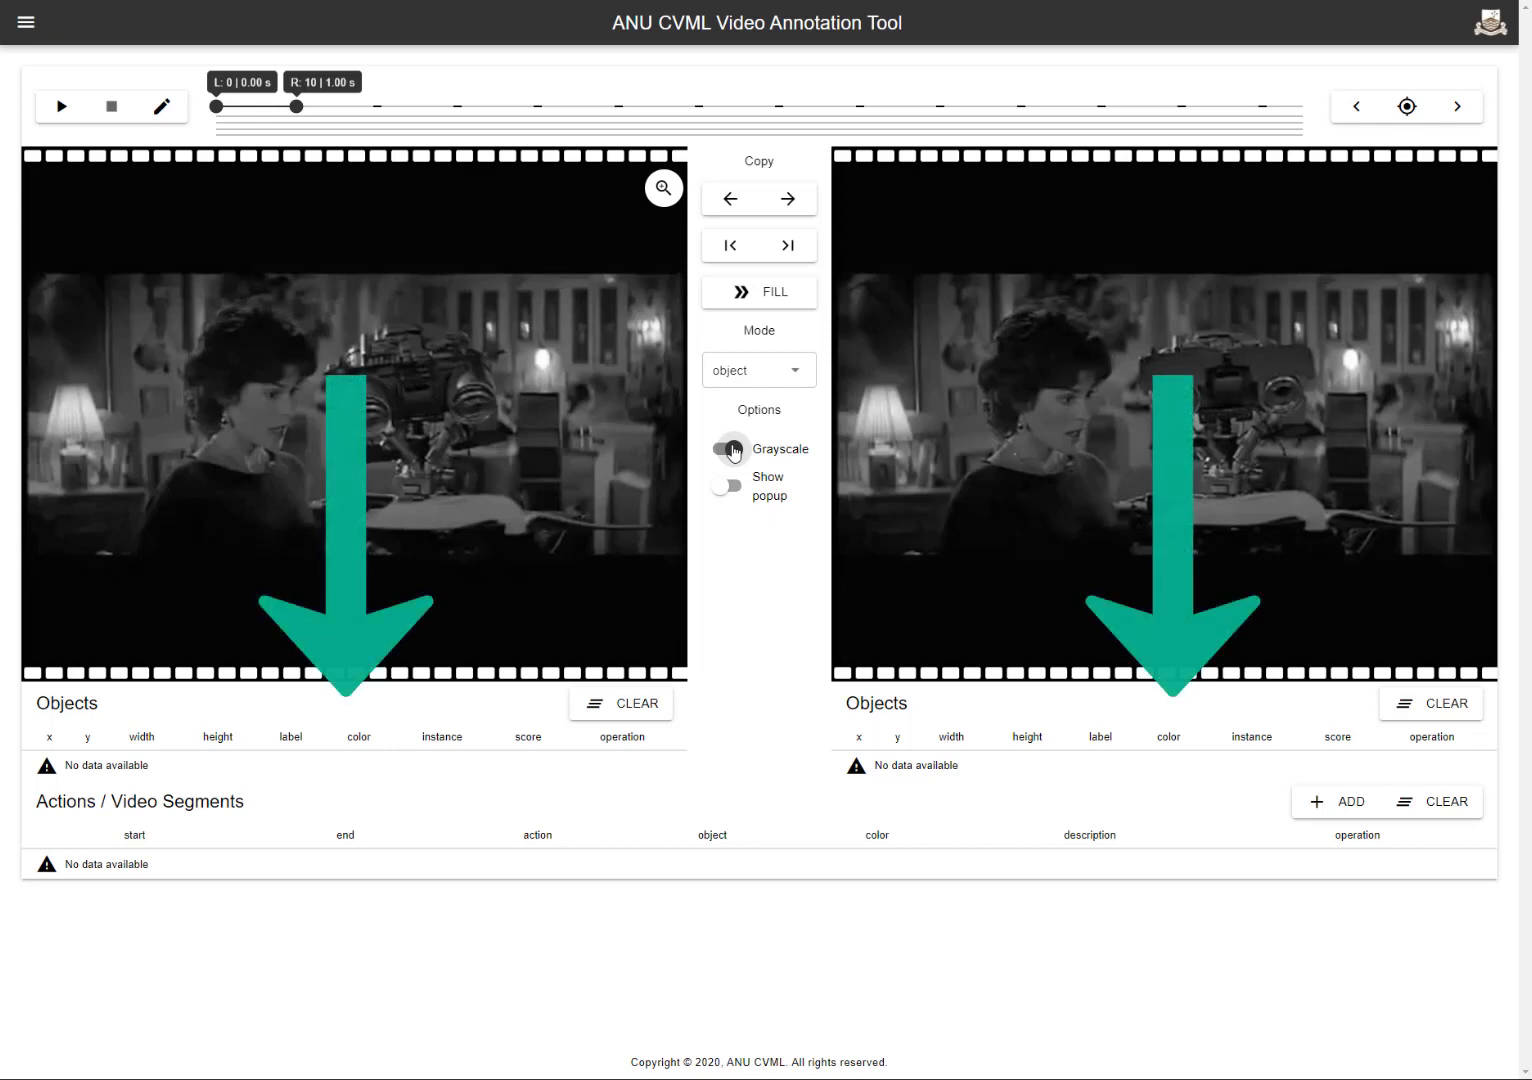
Step: In Configuration, add an object label named human with colour #0000FF
click(27, 23)
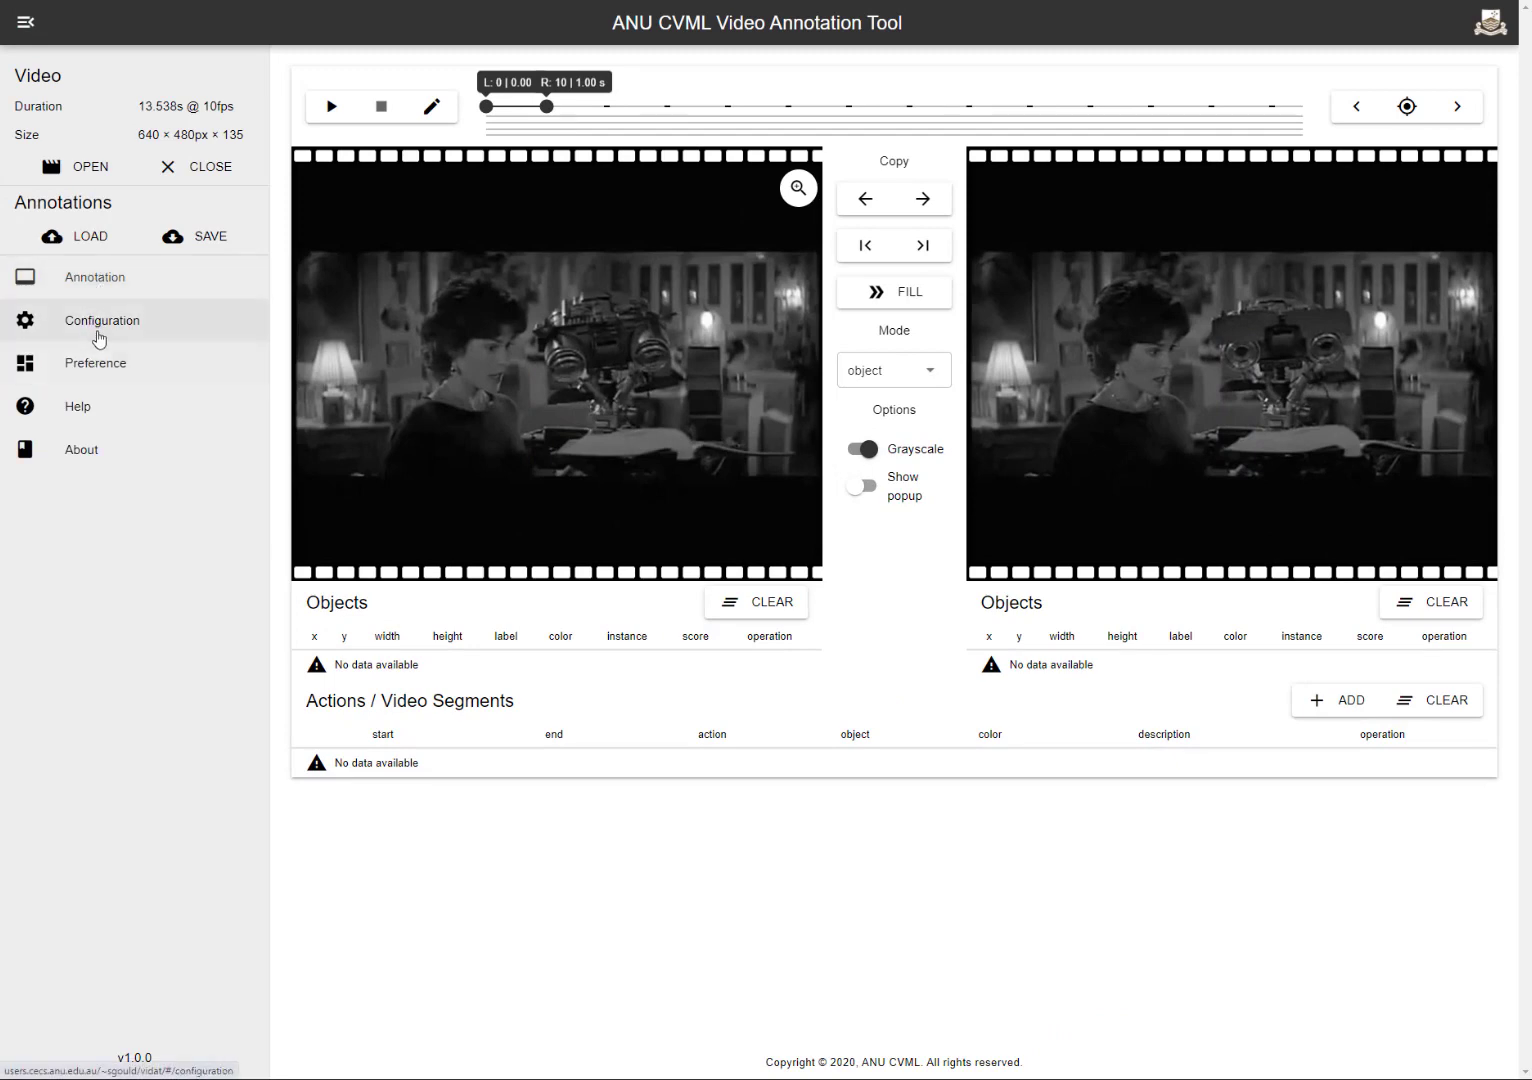
click(98, 334)
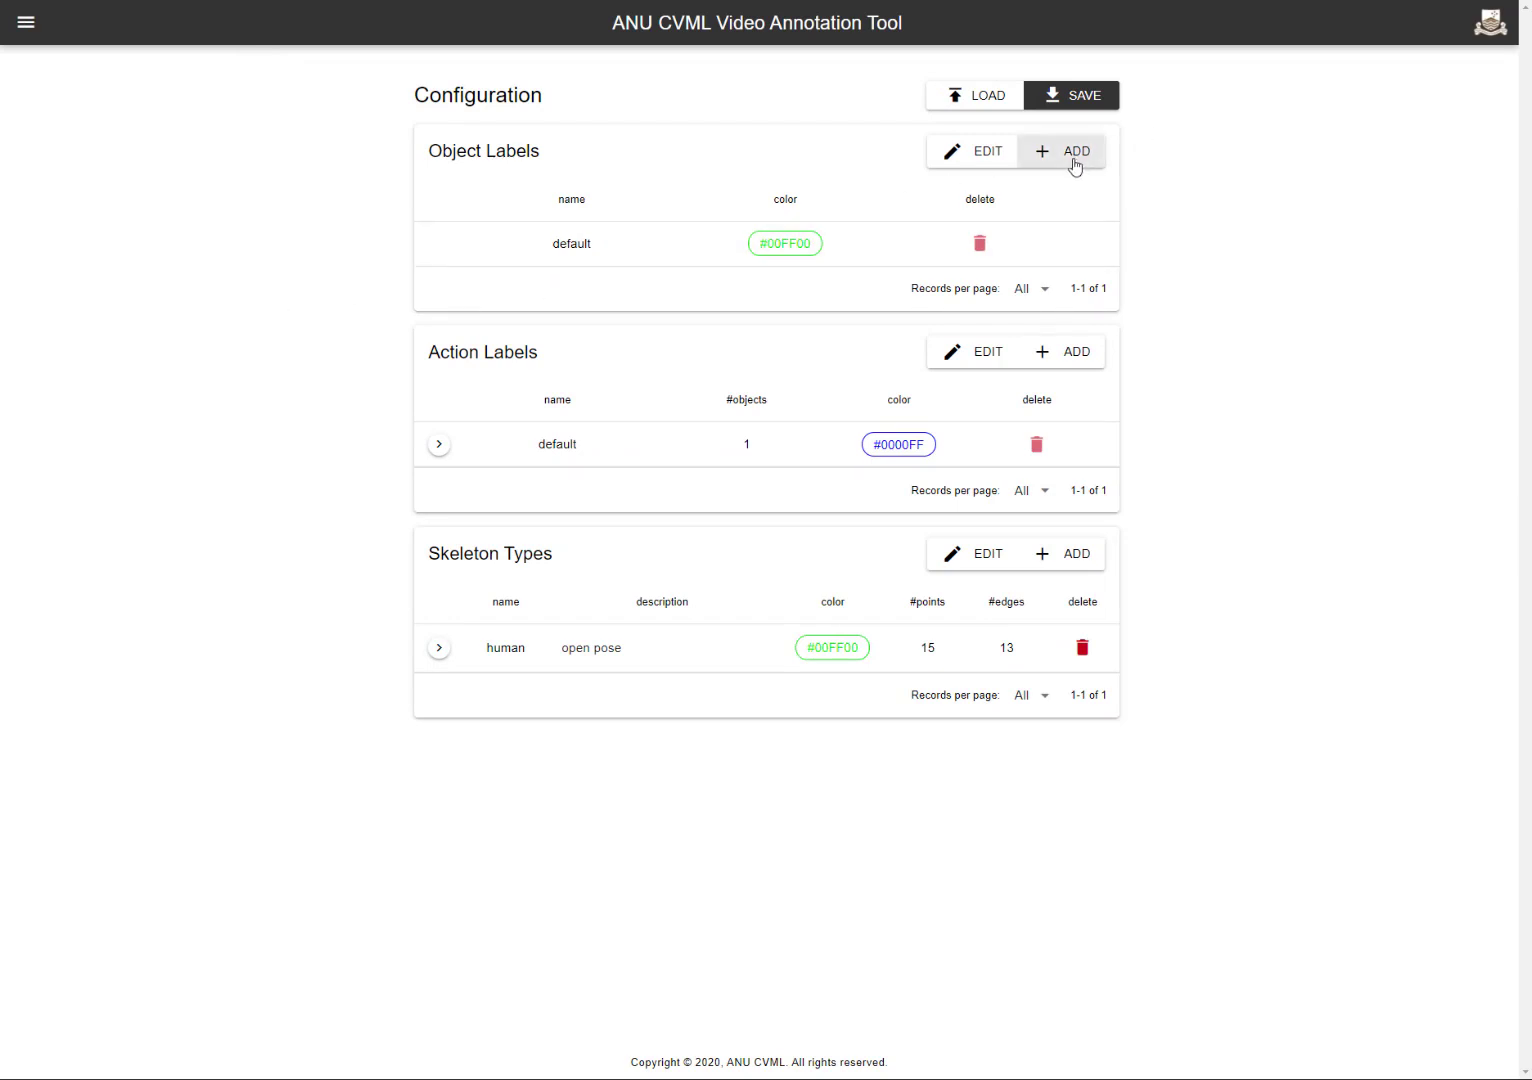
click(1074, 160)
click(574, 289)
key(BackSpace)
key(BackSpace)
key(BackSpace)
text(human)
key(Return)
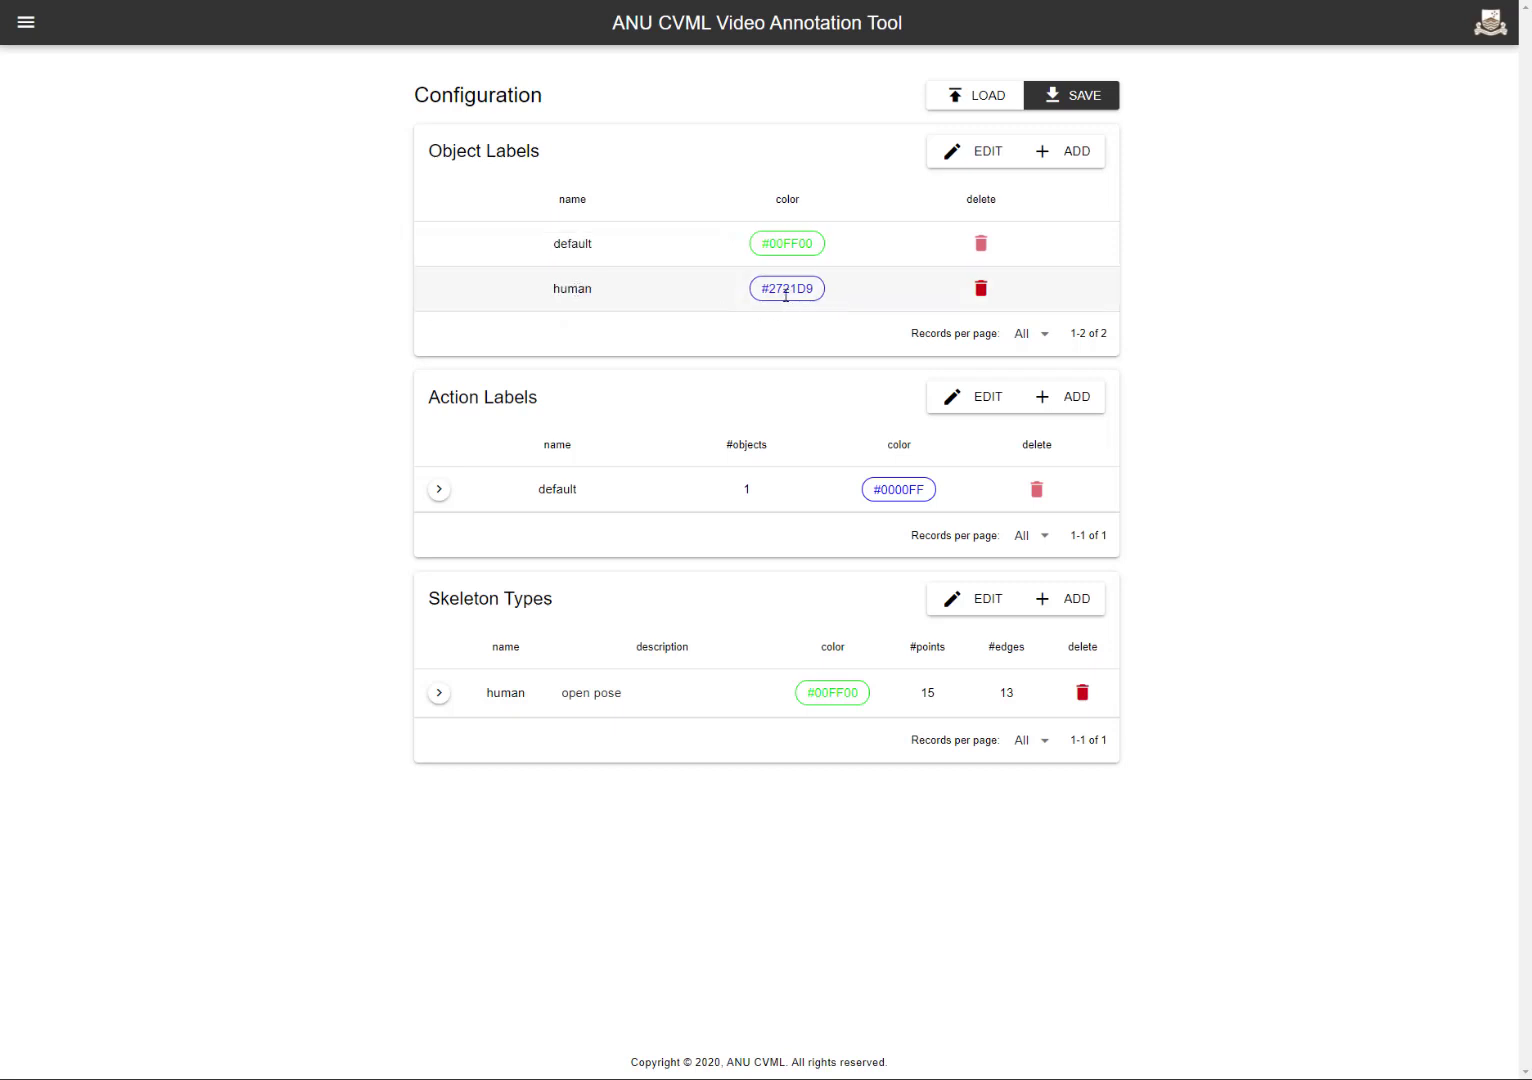
click(786, 292)
click(802, 207)
text(#00)
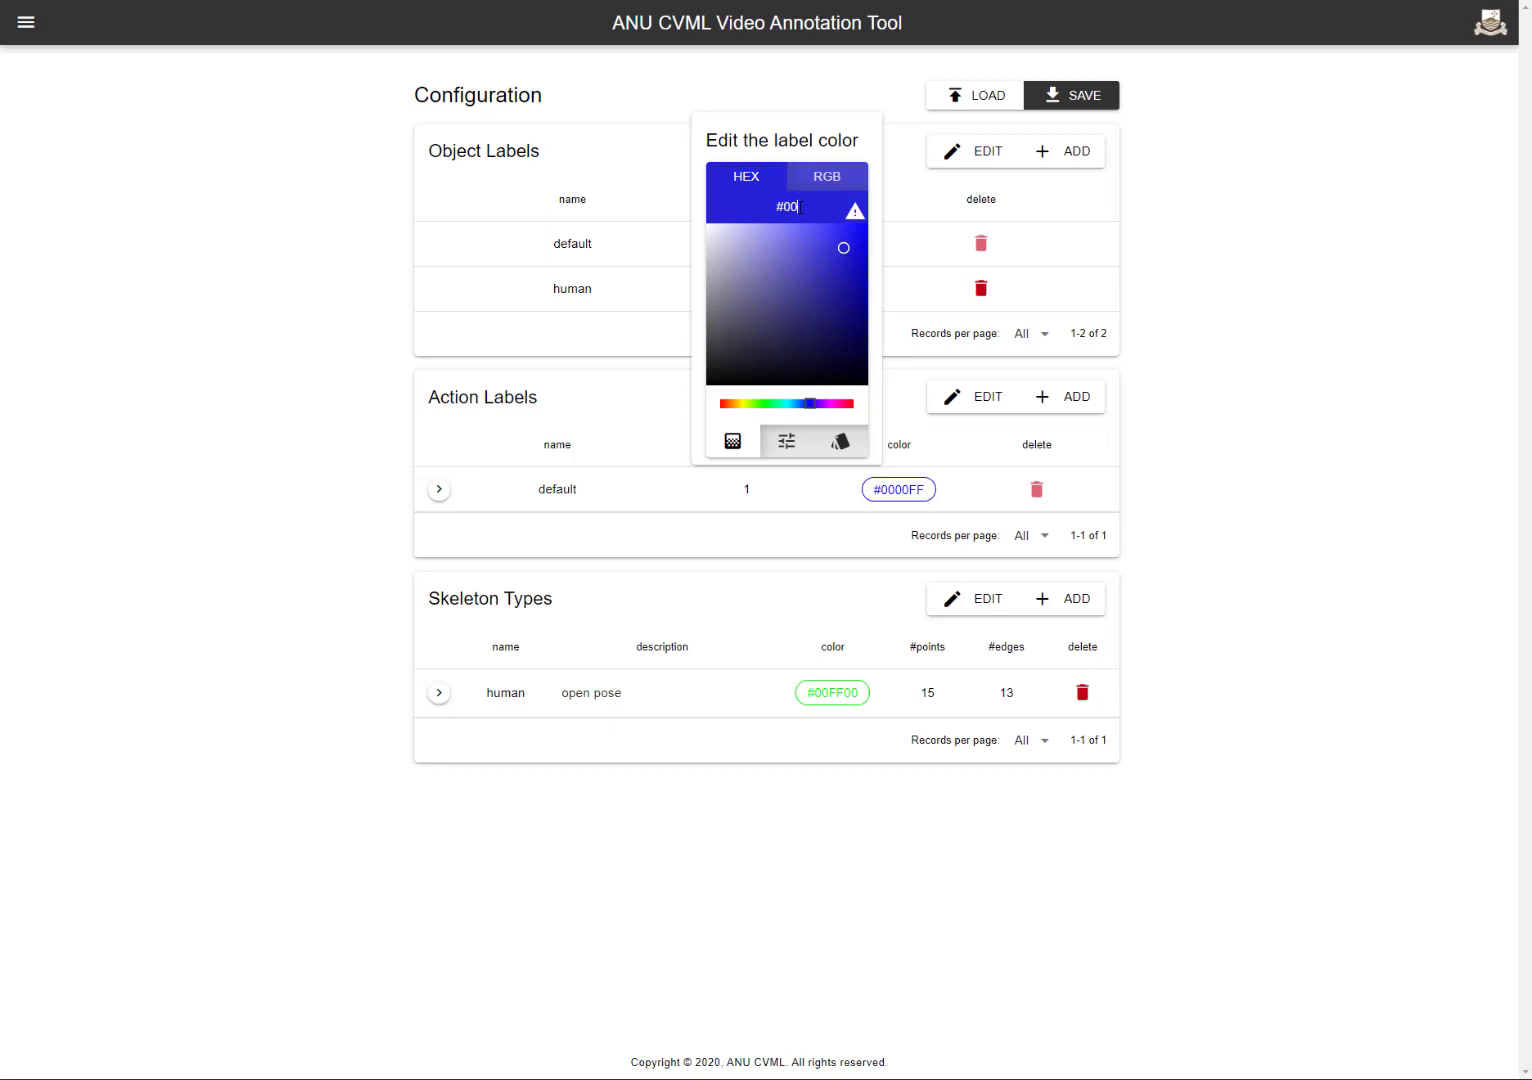
text(00FF)
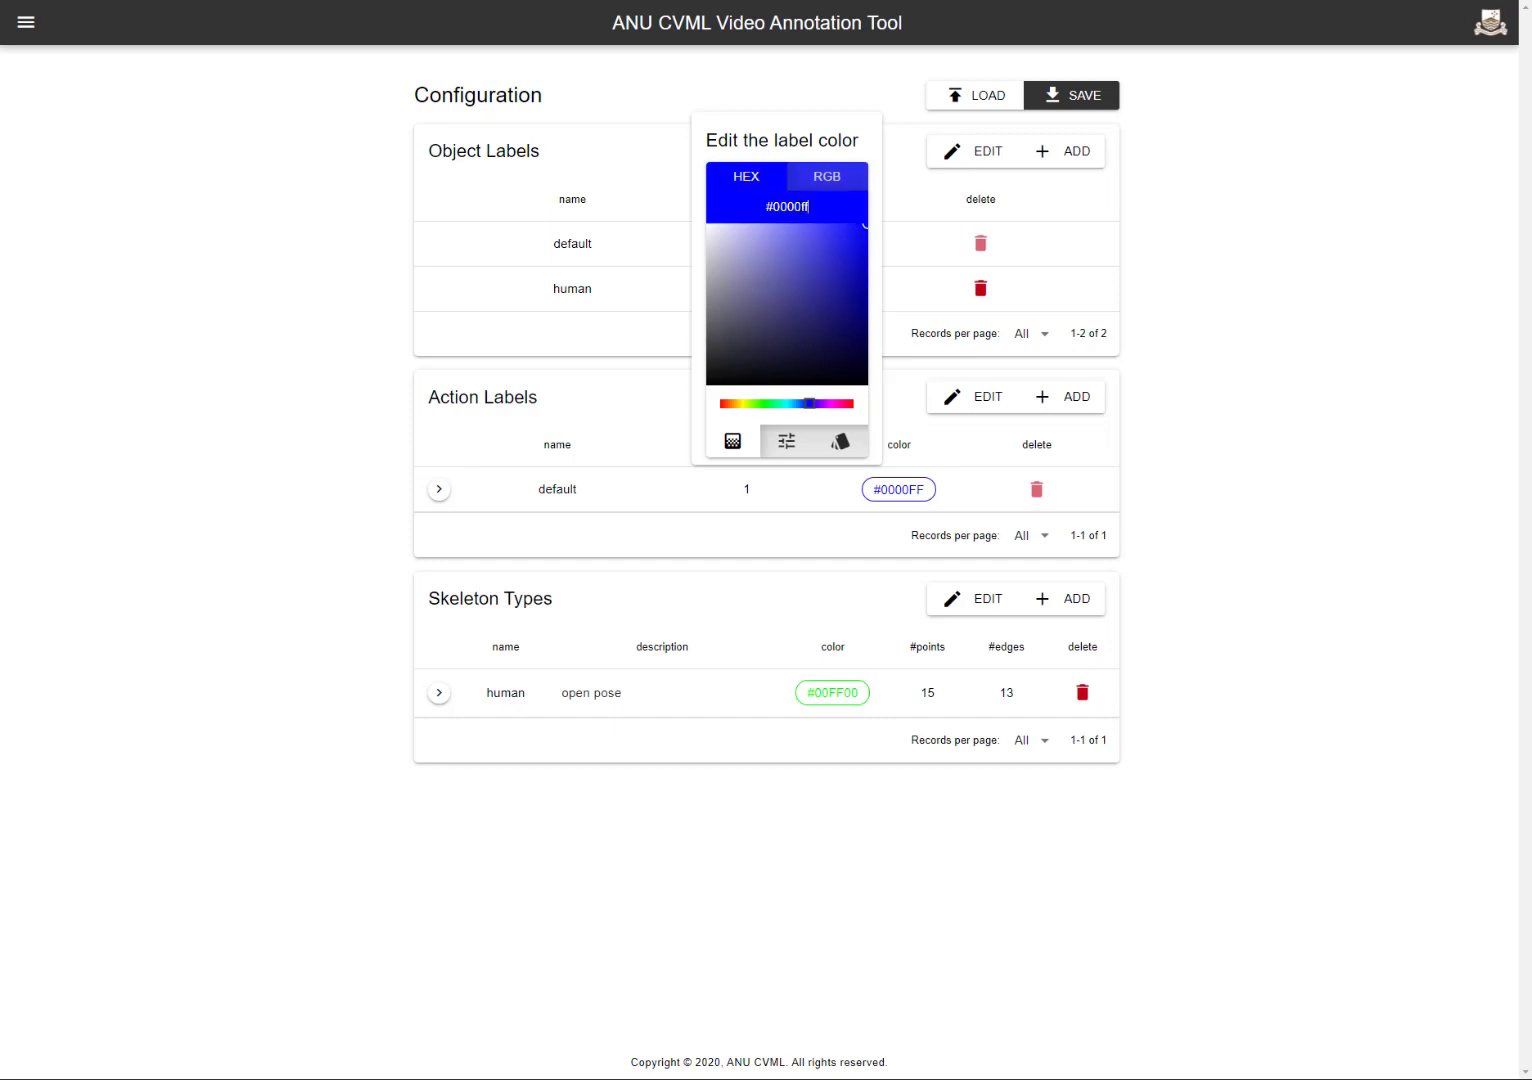
key(Return)
Step: Add a robot object label coloured #FF0000
click(1052, 158)
click(580, 338)
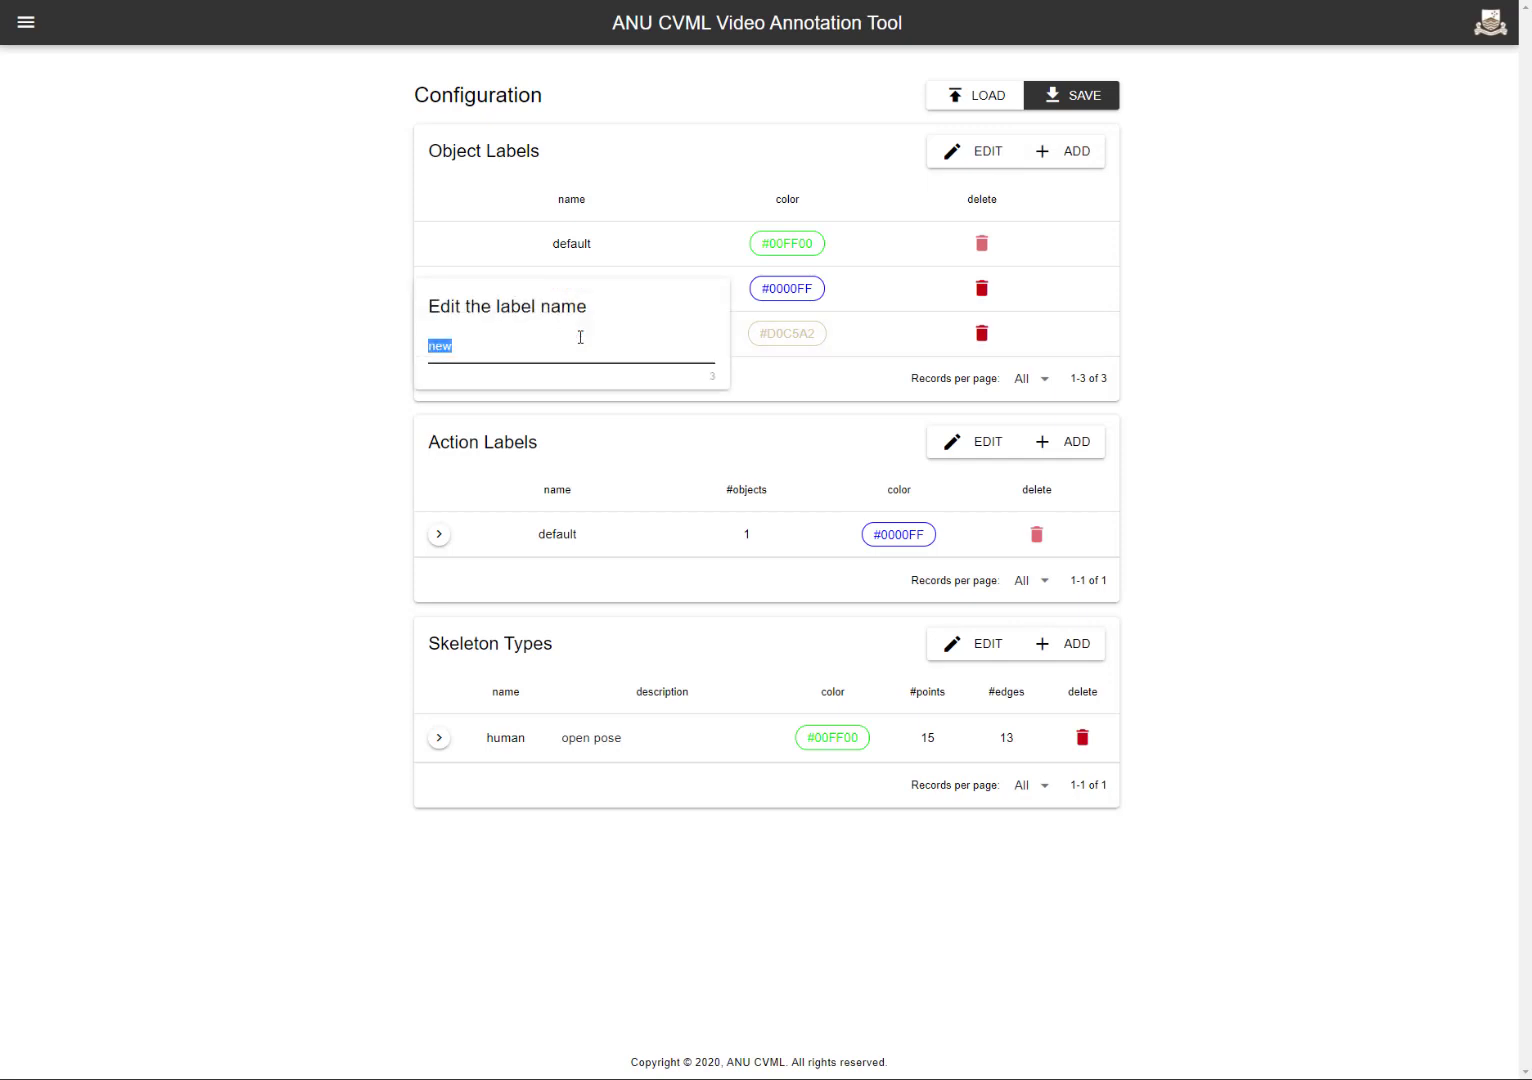
text(robot)
key(Return)
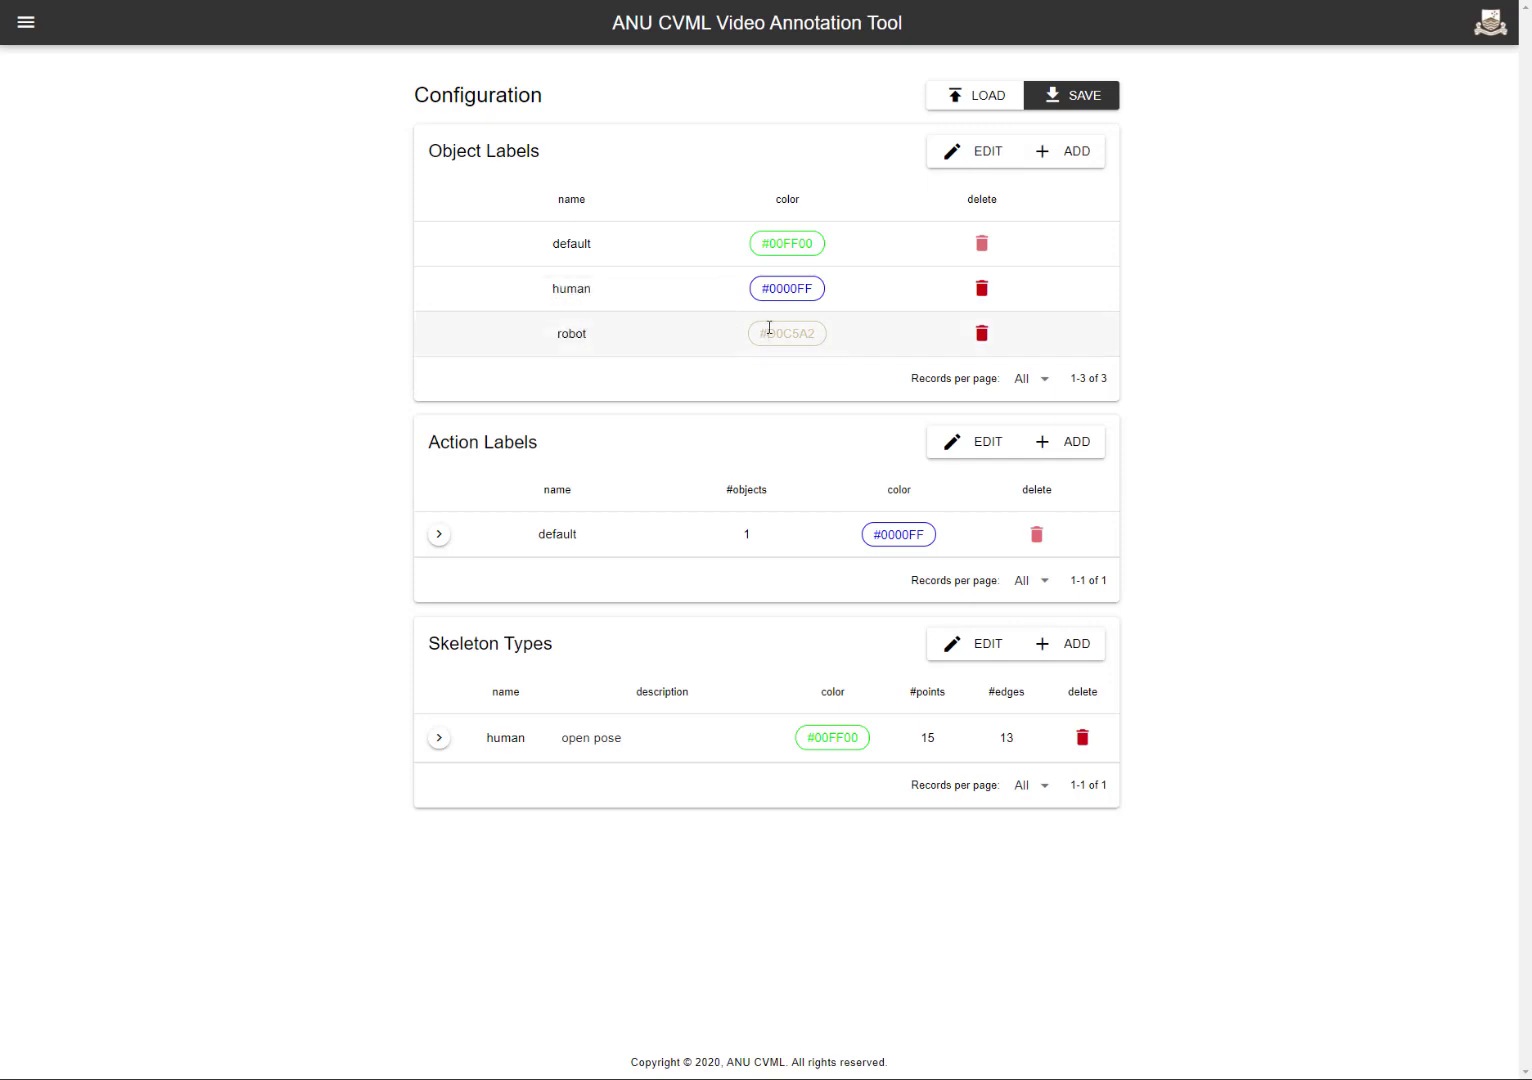
click(769, 330)
double_click(793, 250)
text(ff0000)
key(Return)
Step: Add a book object label with an orange colour, #CF8927
click(1064, 151)
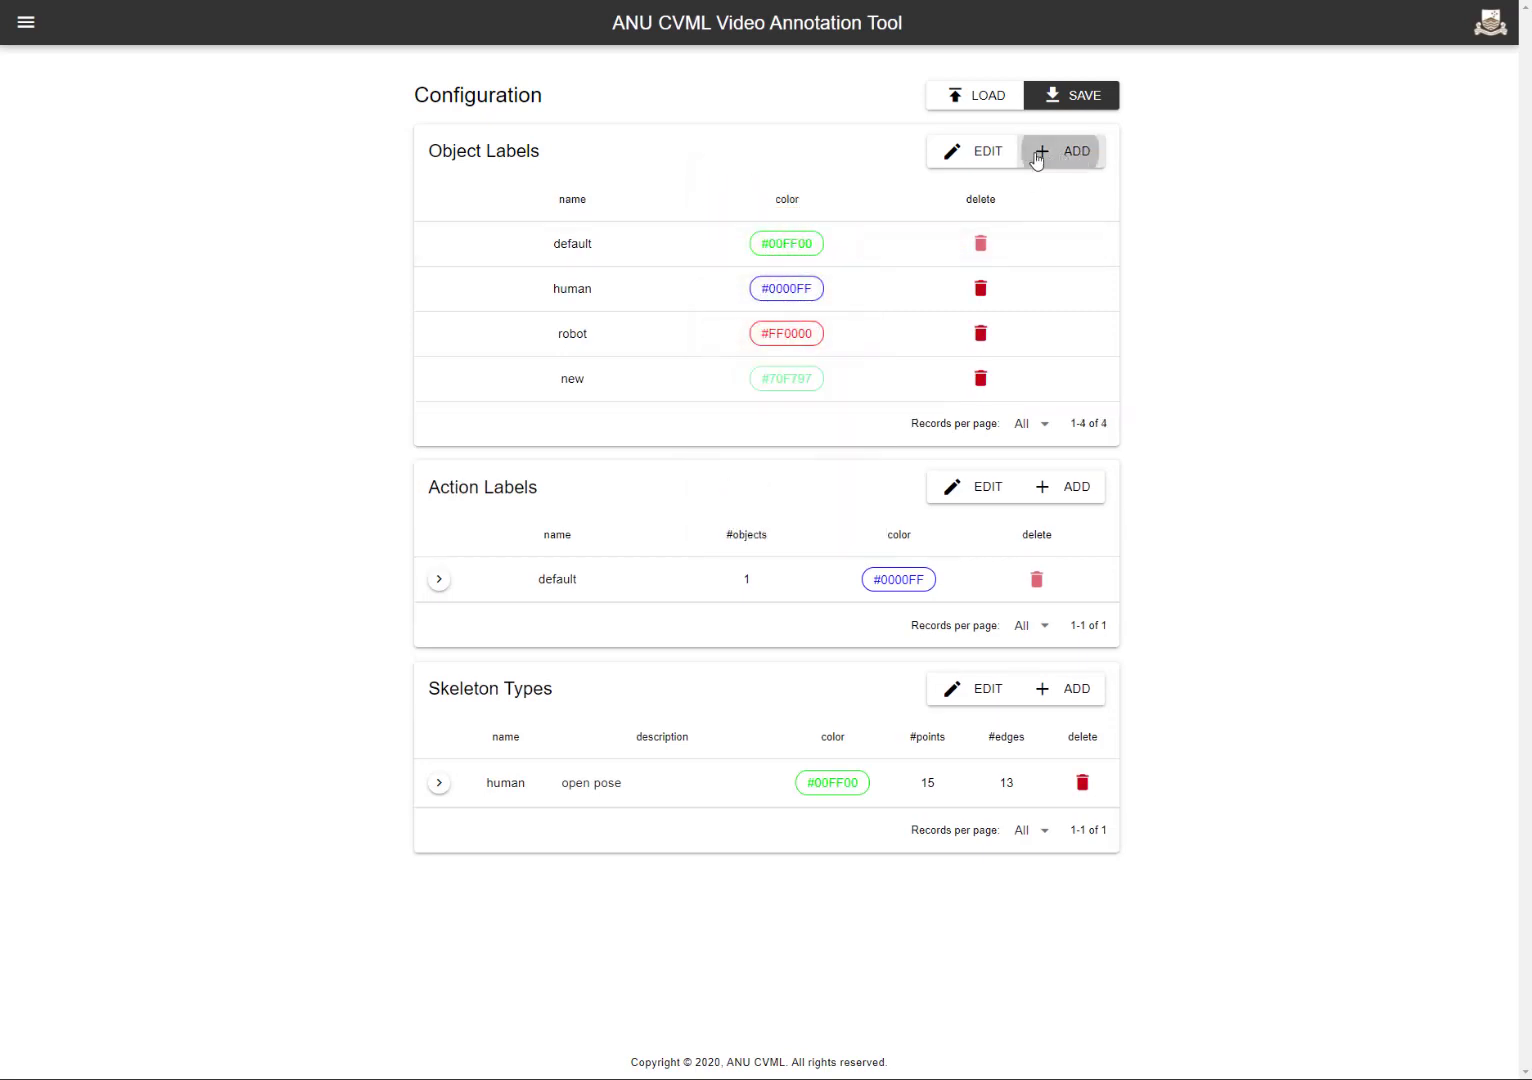
click(566, 381)
key(BackSpace)
key(BackSpace)
key(BackSpace)
text(book)
key(Return)
click(773, 386)
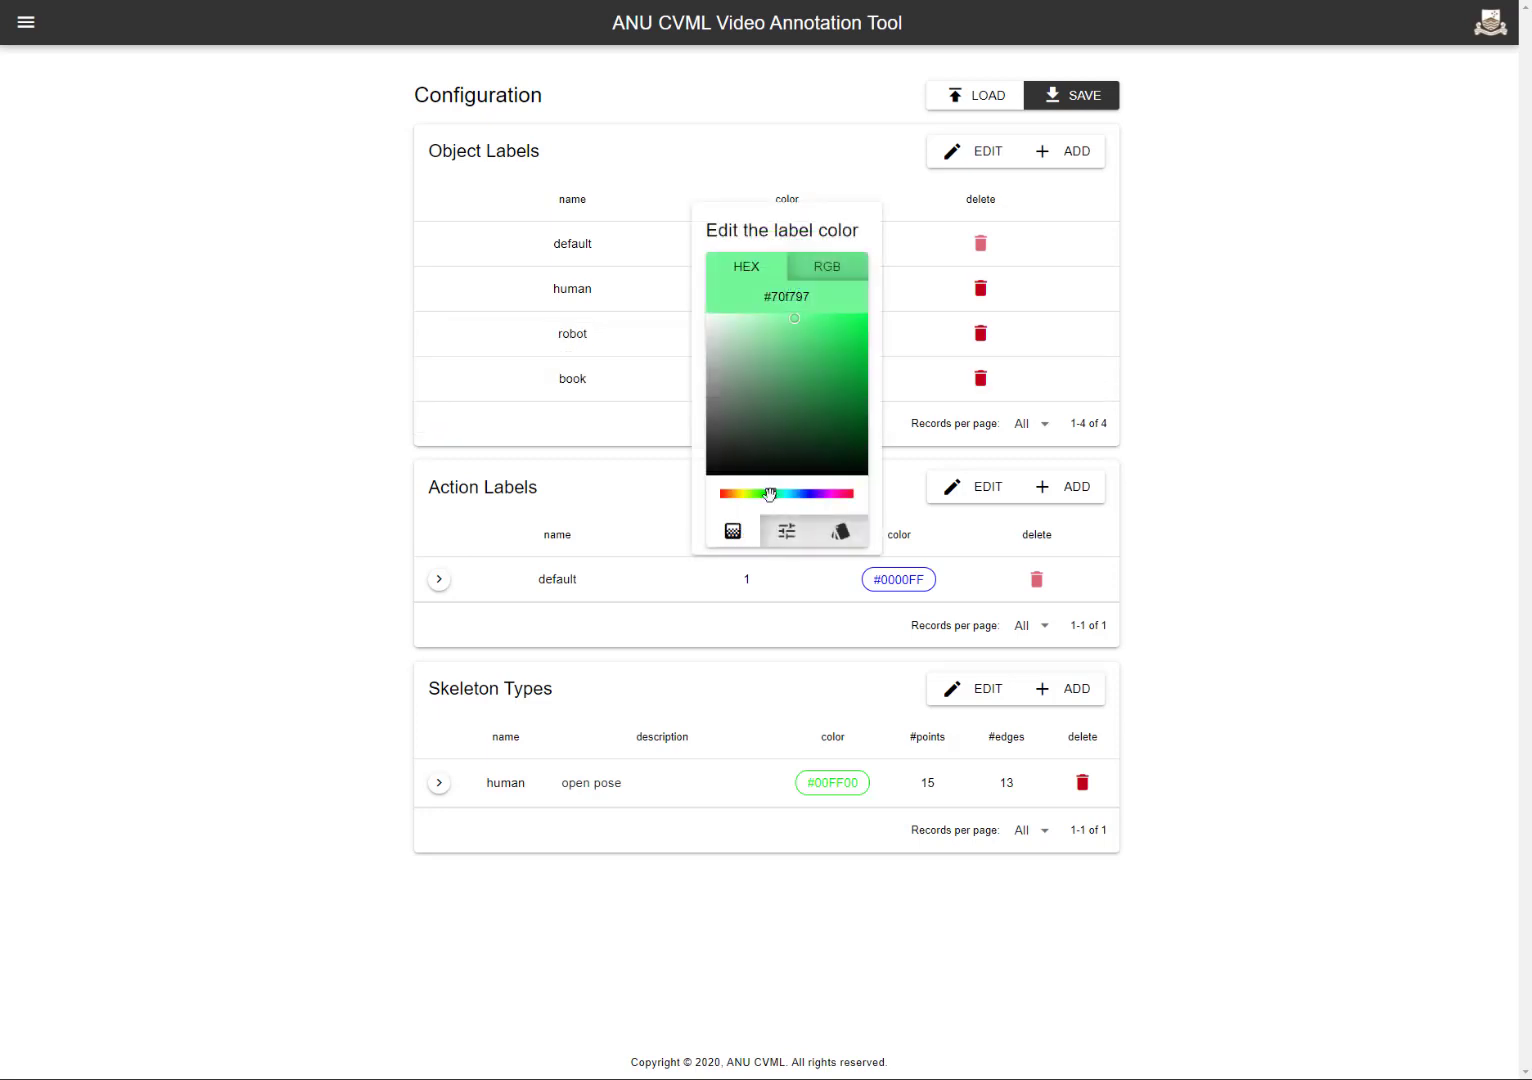
drag(770, 493, 733, 494)
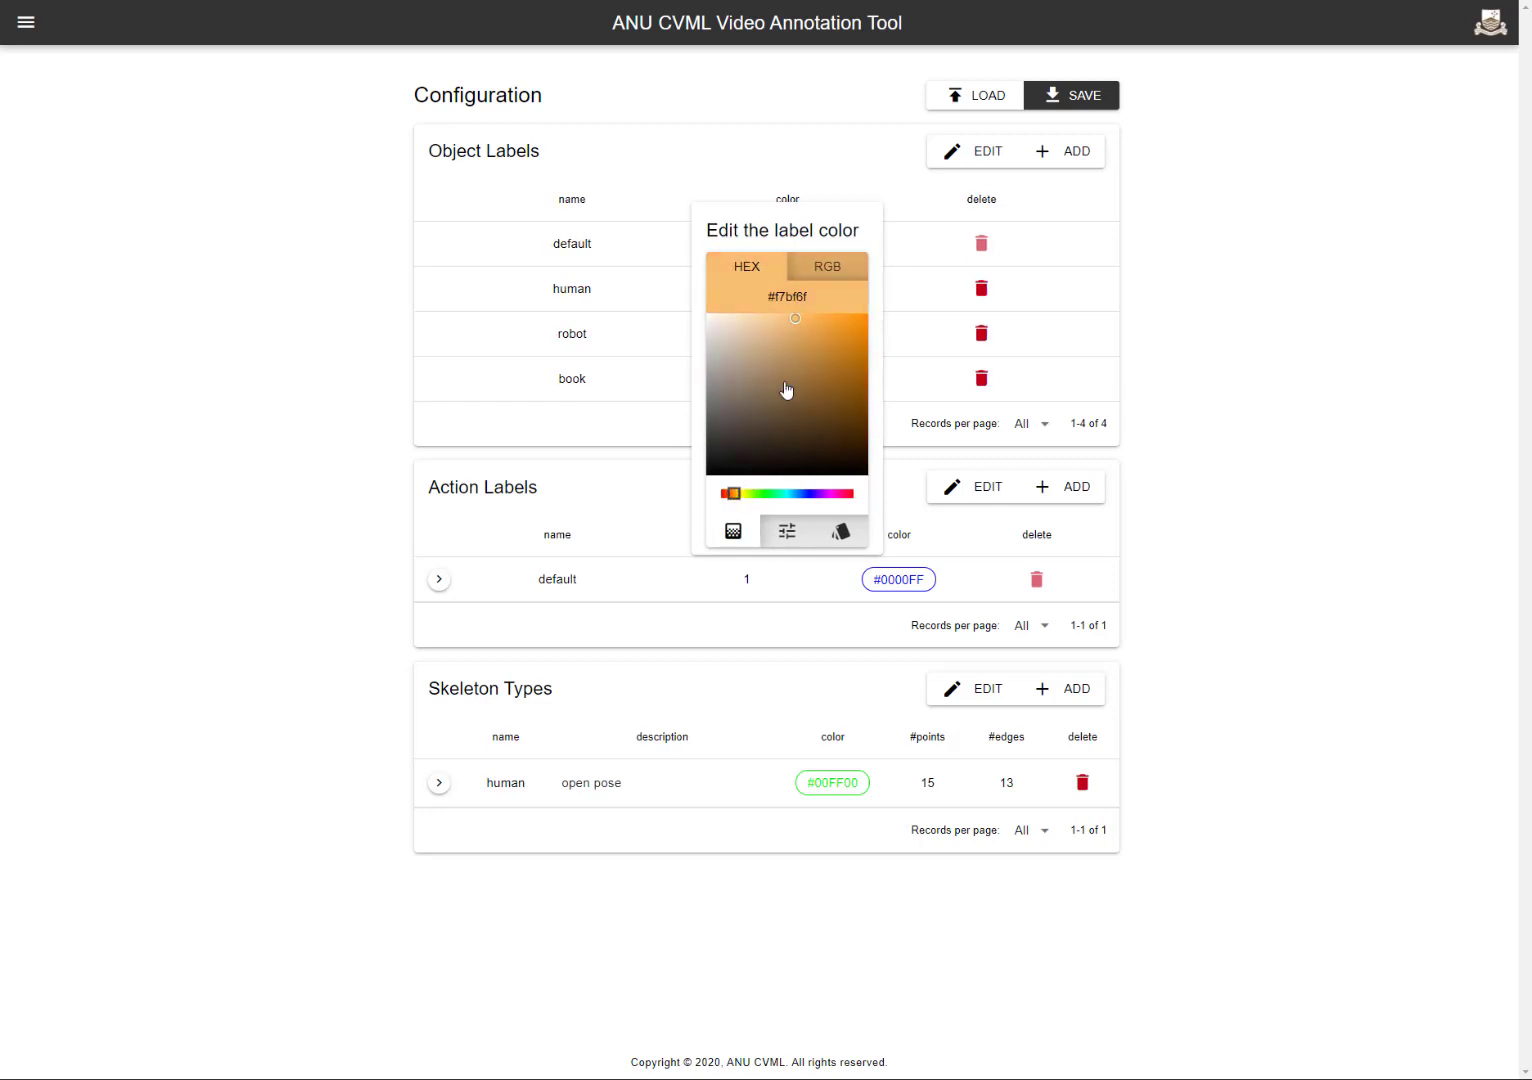
drag(797, 325, 837, 344)
key(Return)
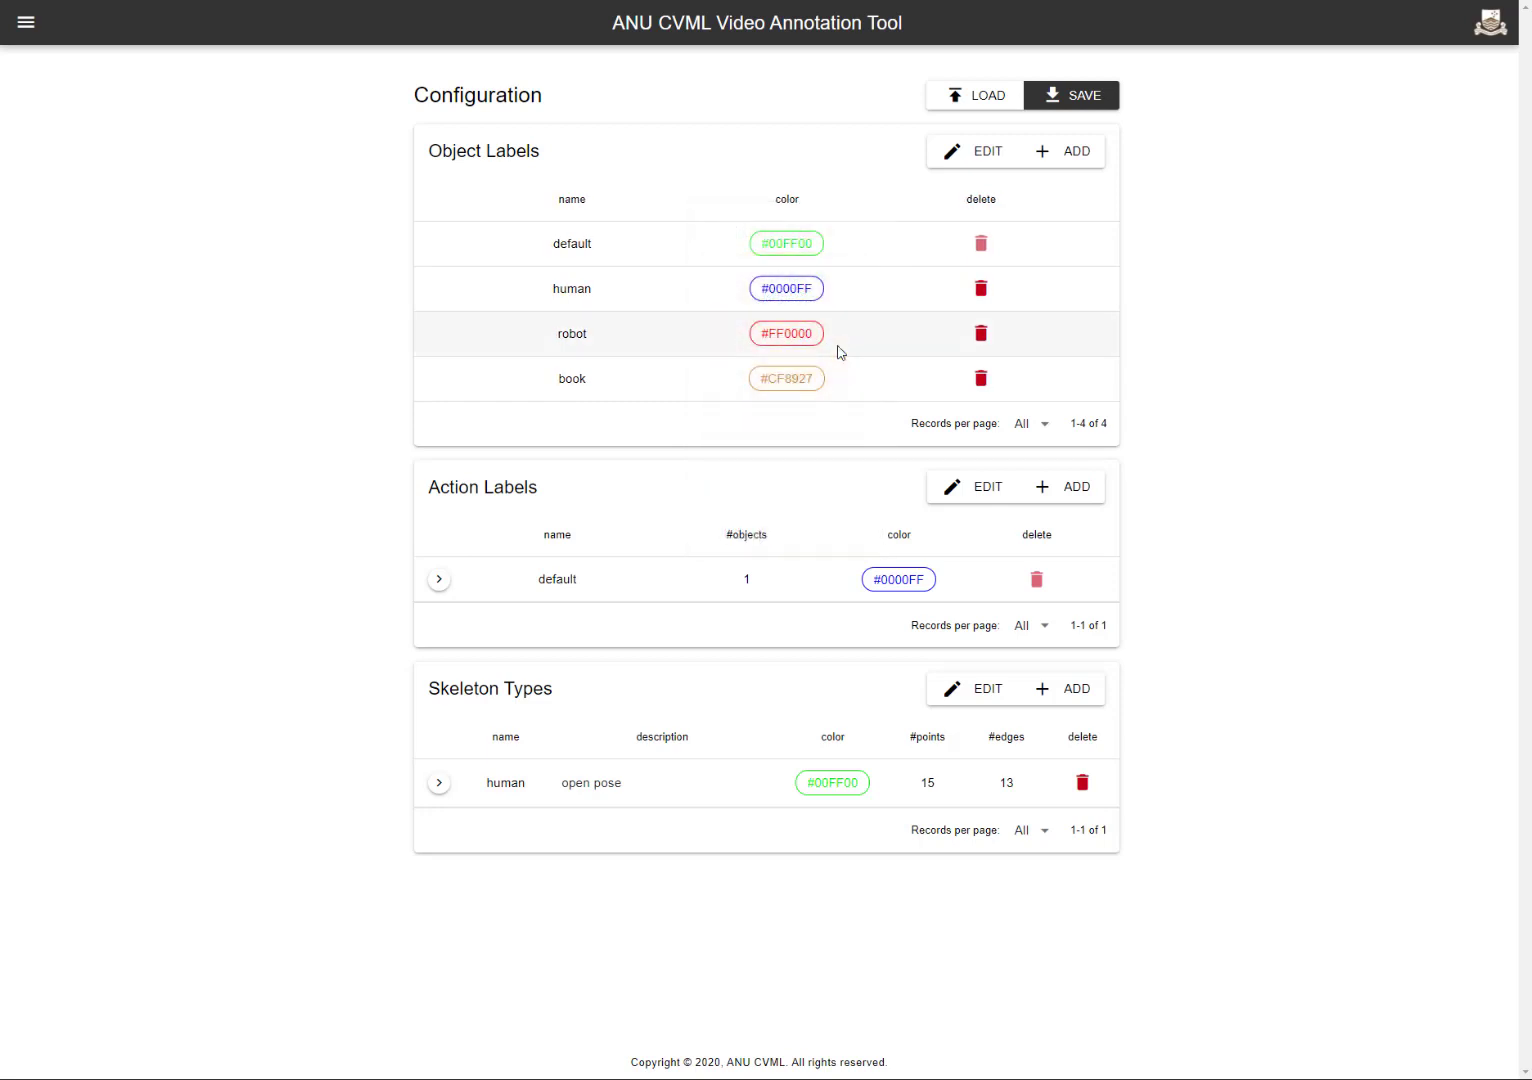
click(26, 22)
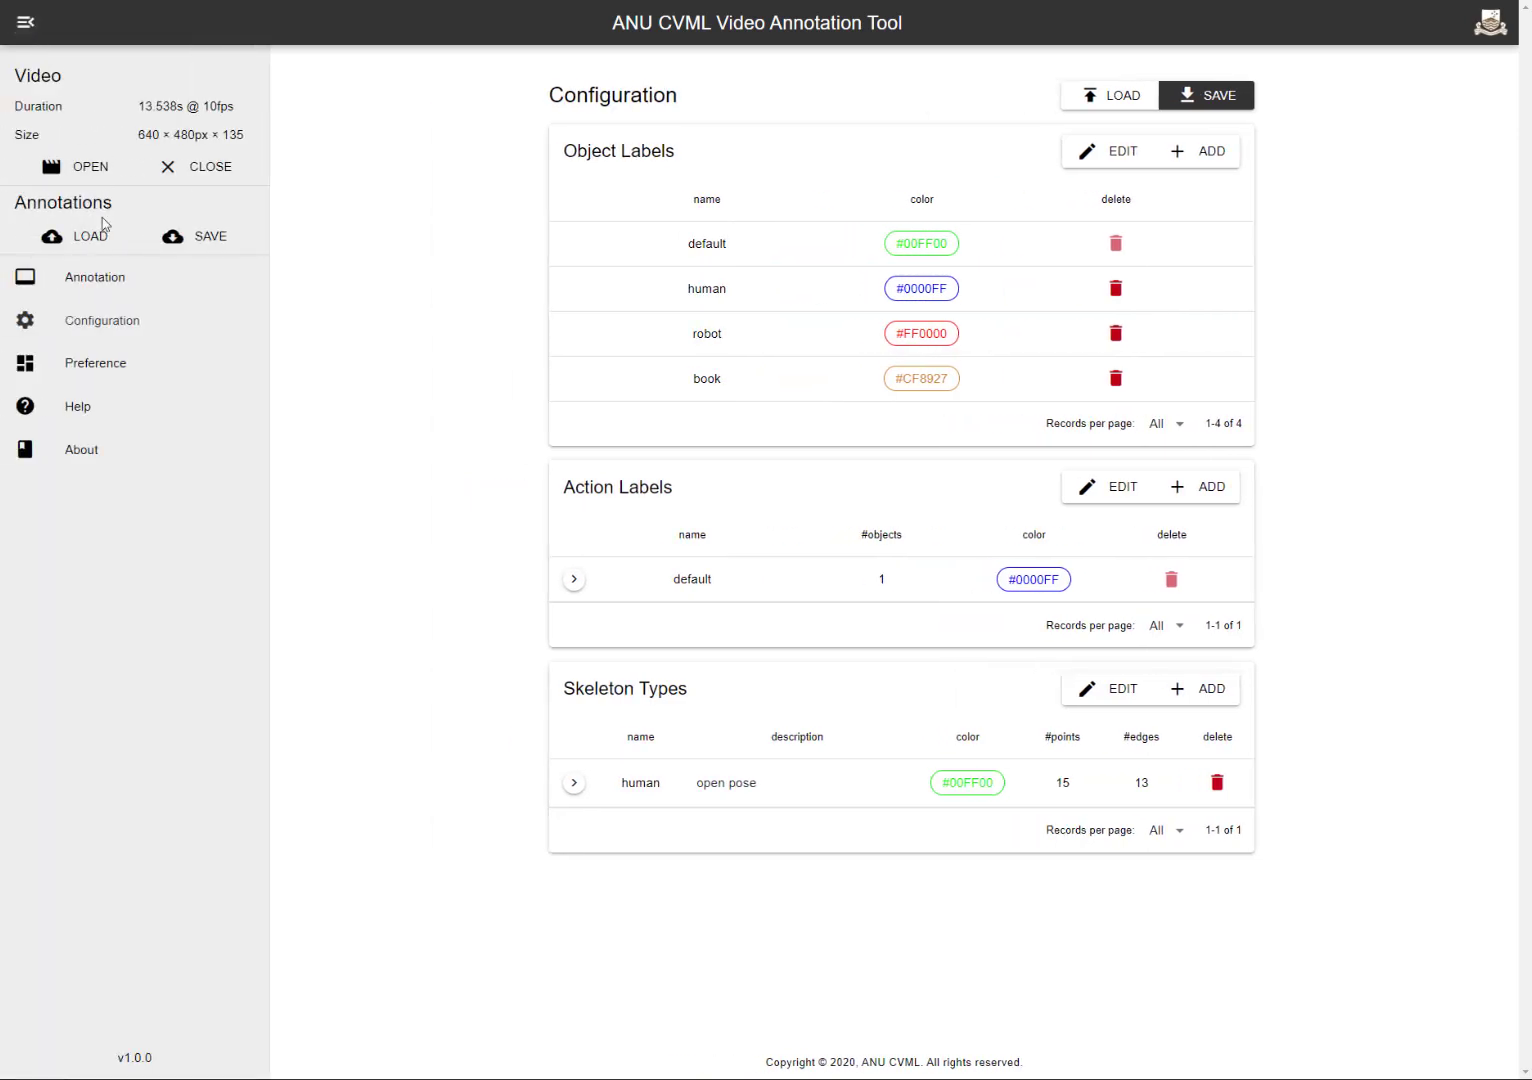
Step: On the annotation page, box the woman in the 0 s frame and label it human
click(92, 279)
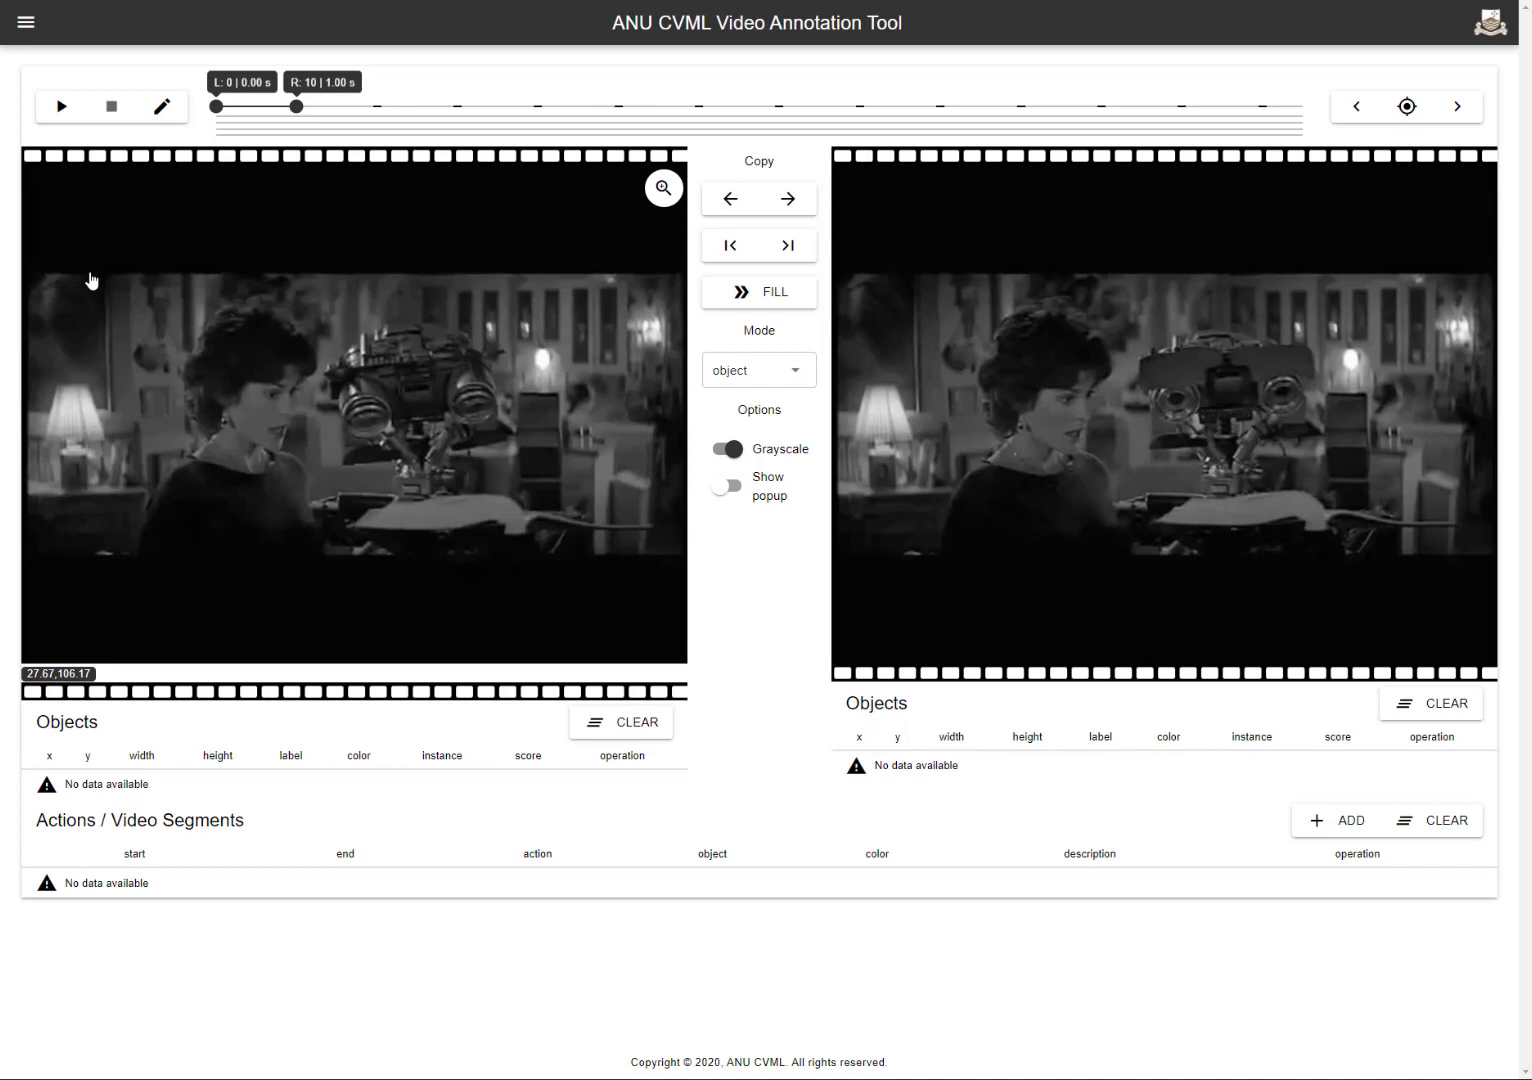
drag(177, 300, 319, 458)
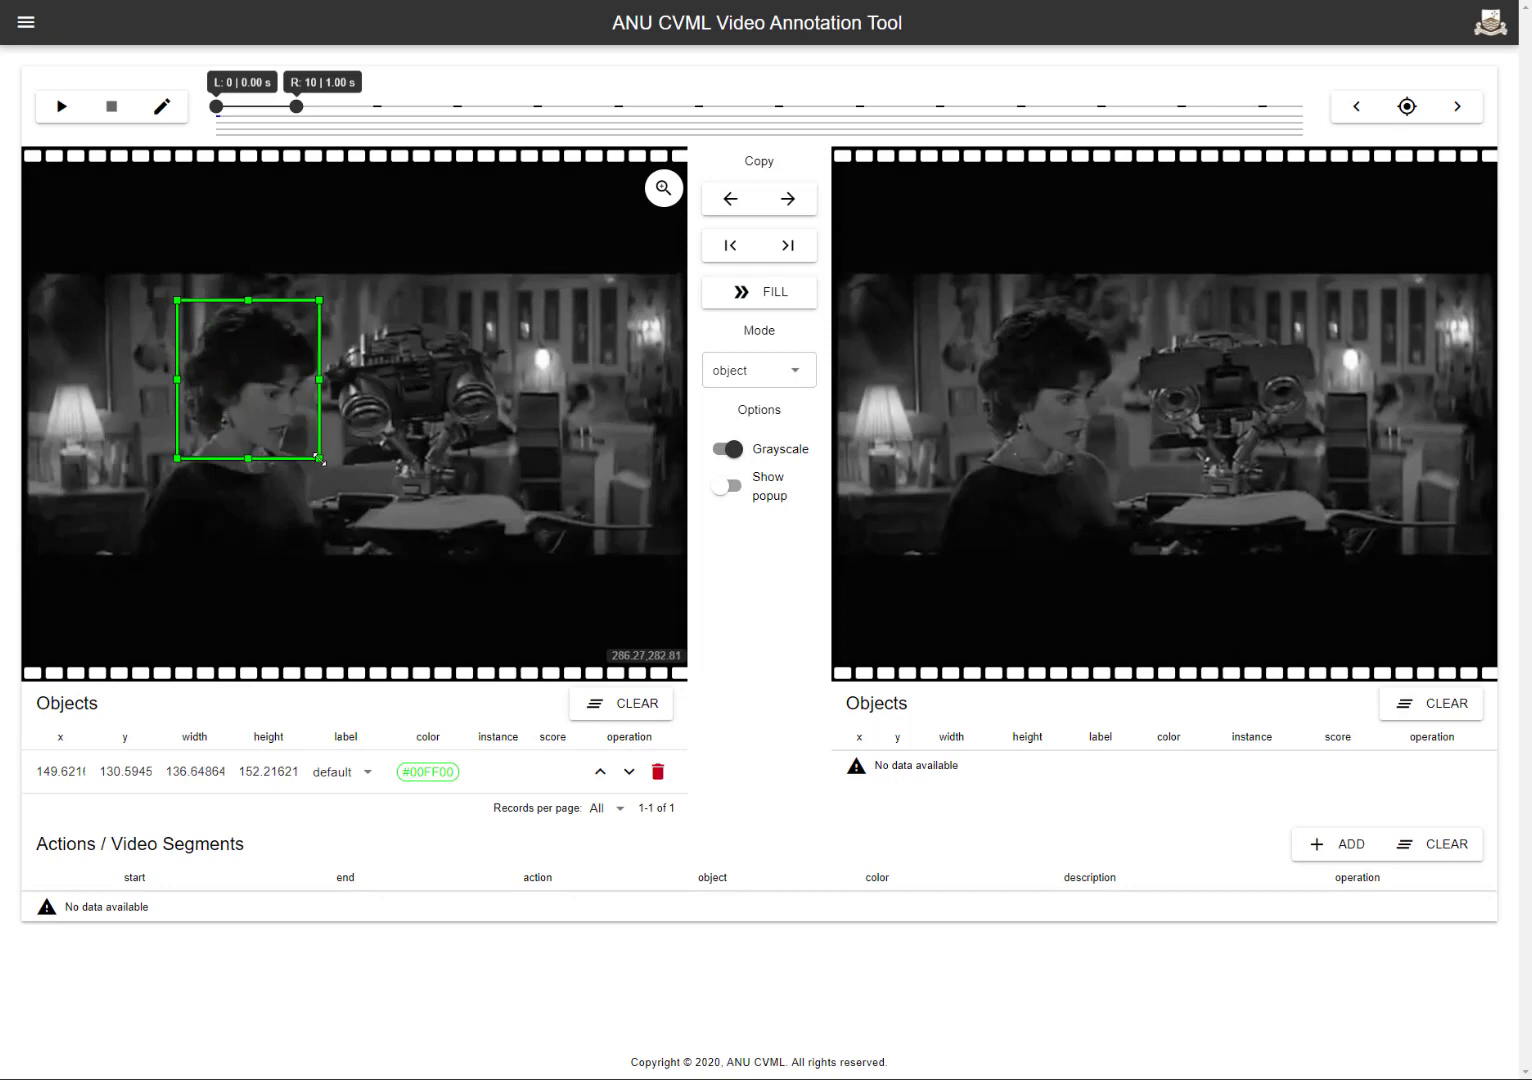
click(340, 771)
key(Down)
key(Return)
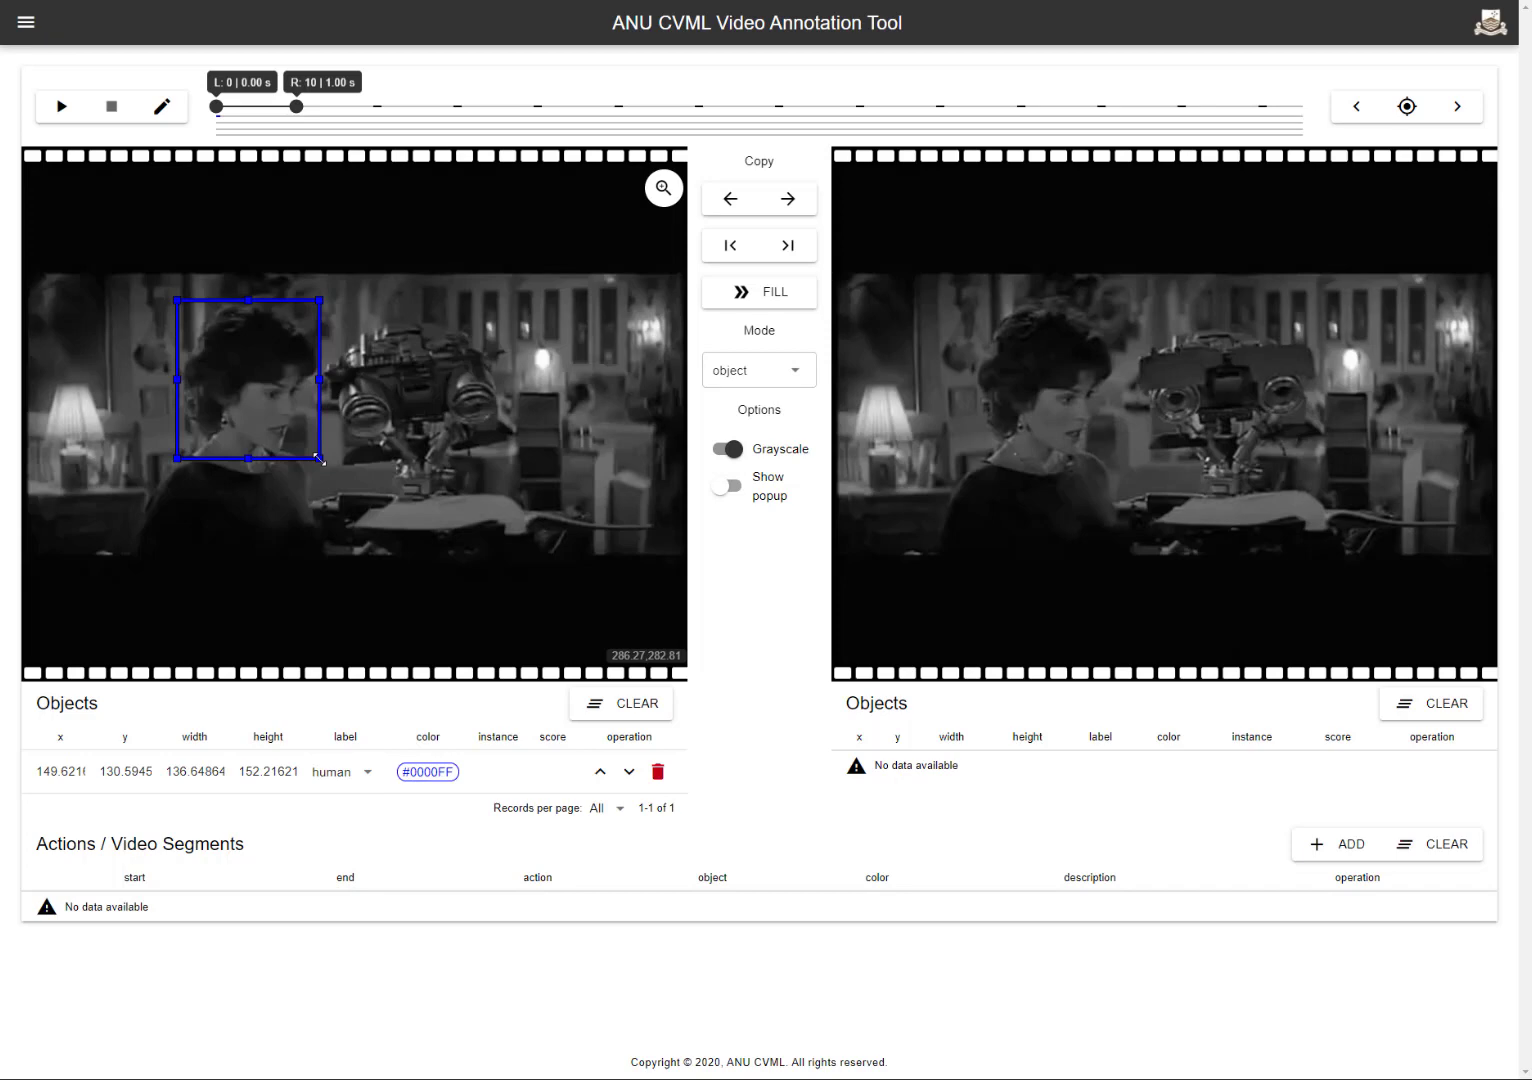
Step: Label boxes on the robot's head as robot and the table book as book, then box the woman at 1 s
drag(331, 316, 514, 459)
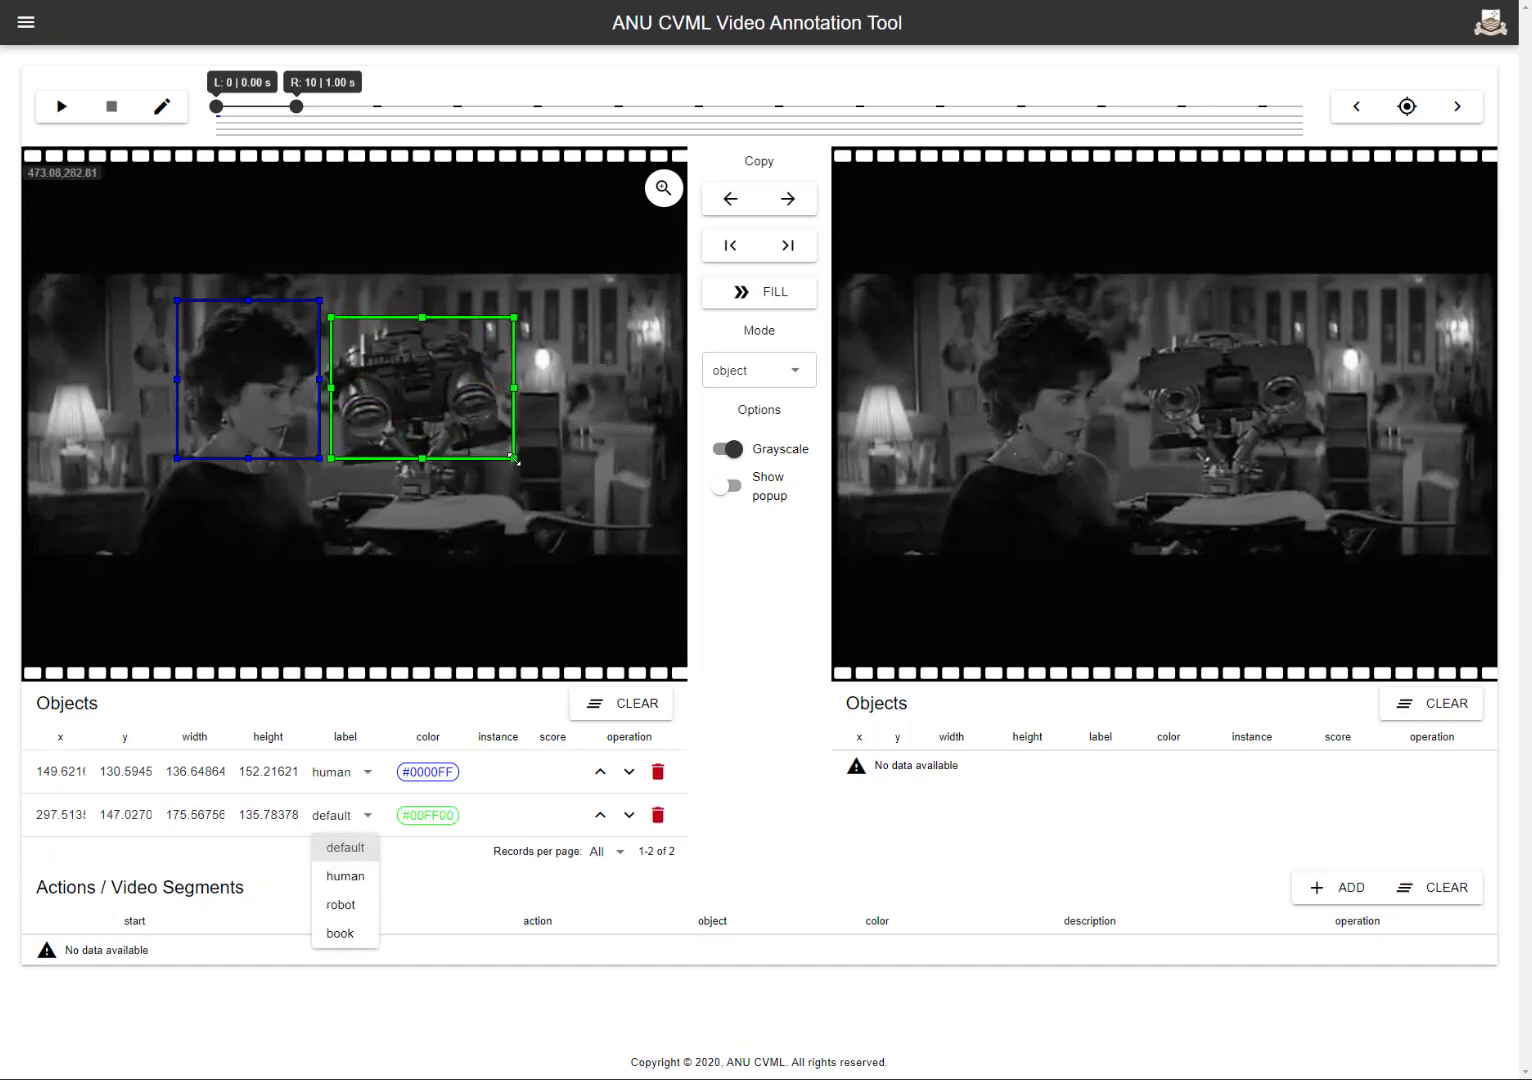
key(Down)
key(Down)
key(Return)
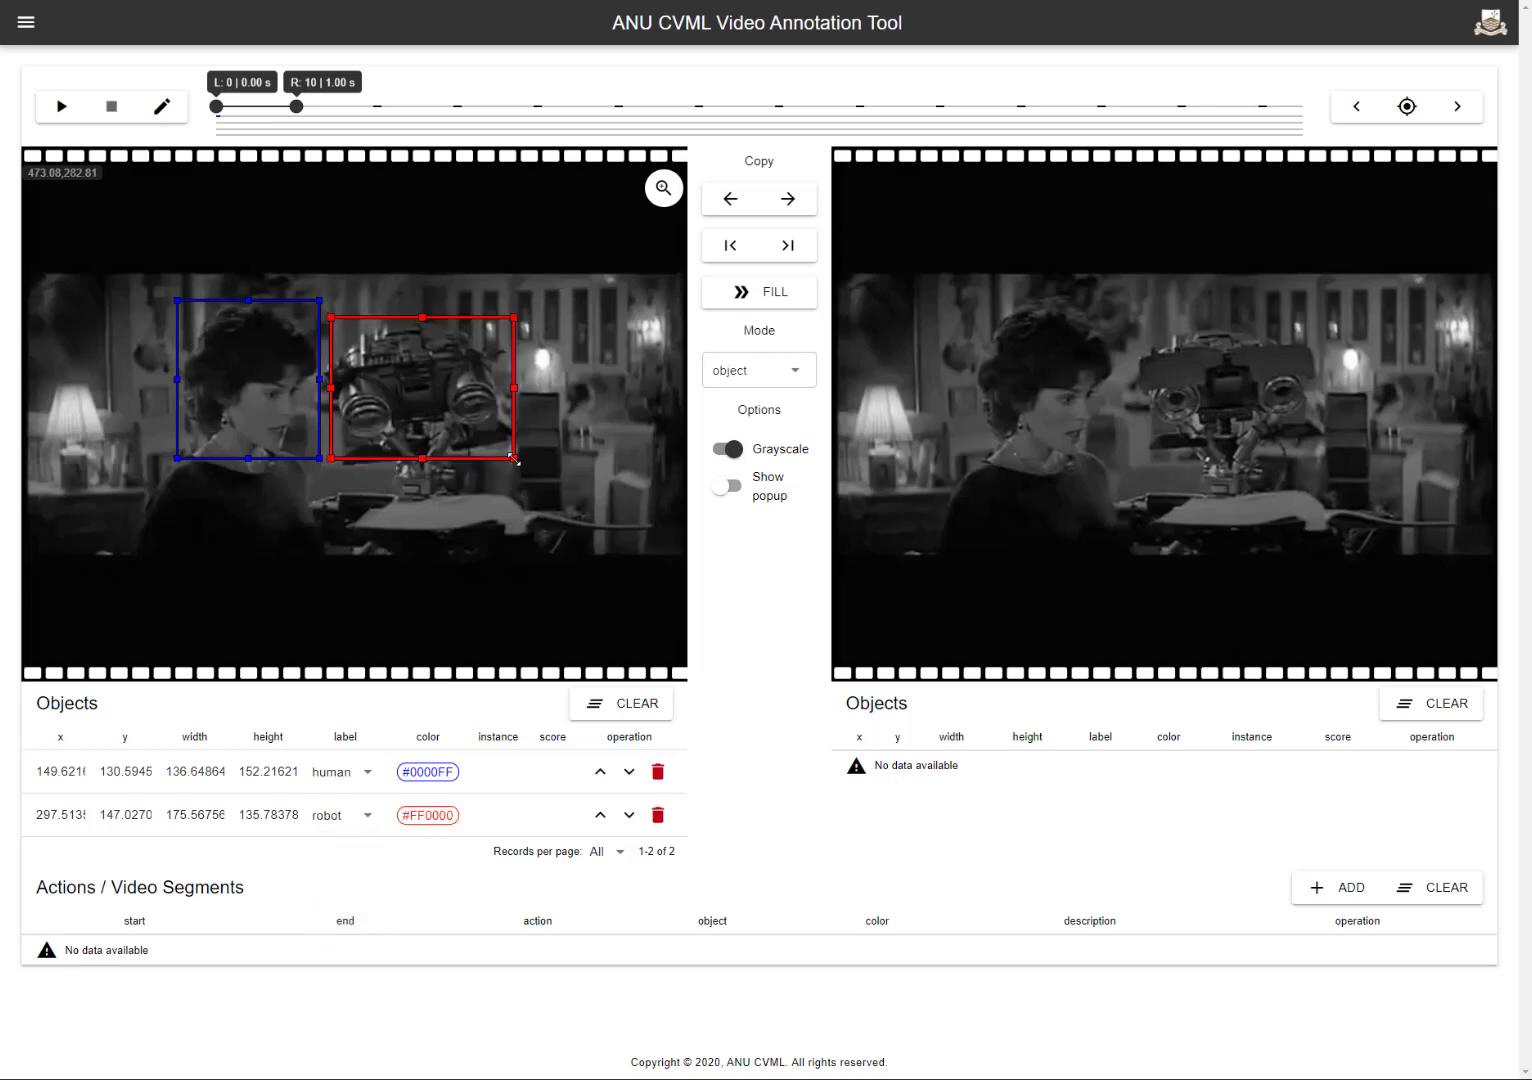
drag(353, 489, 658, 560)
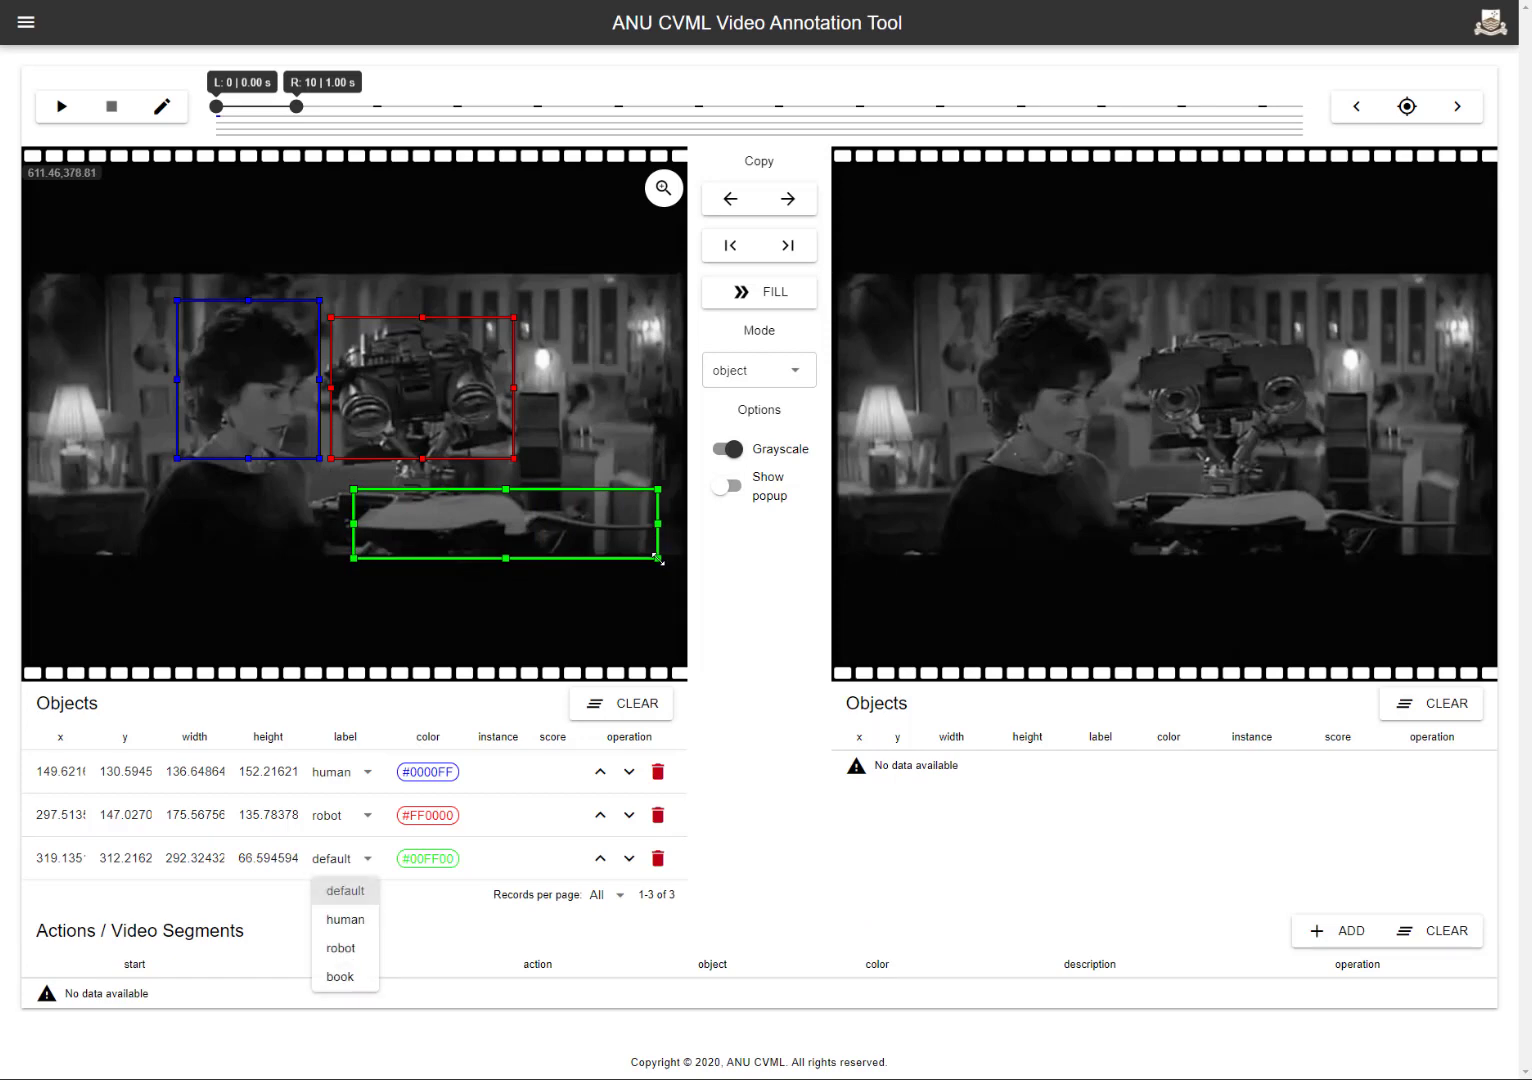
key(Down)
key(Down)
key(Down)
key(Return)
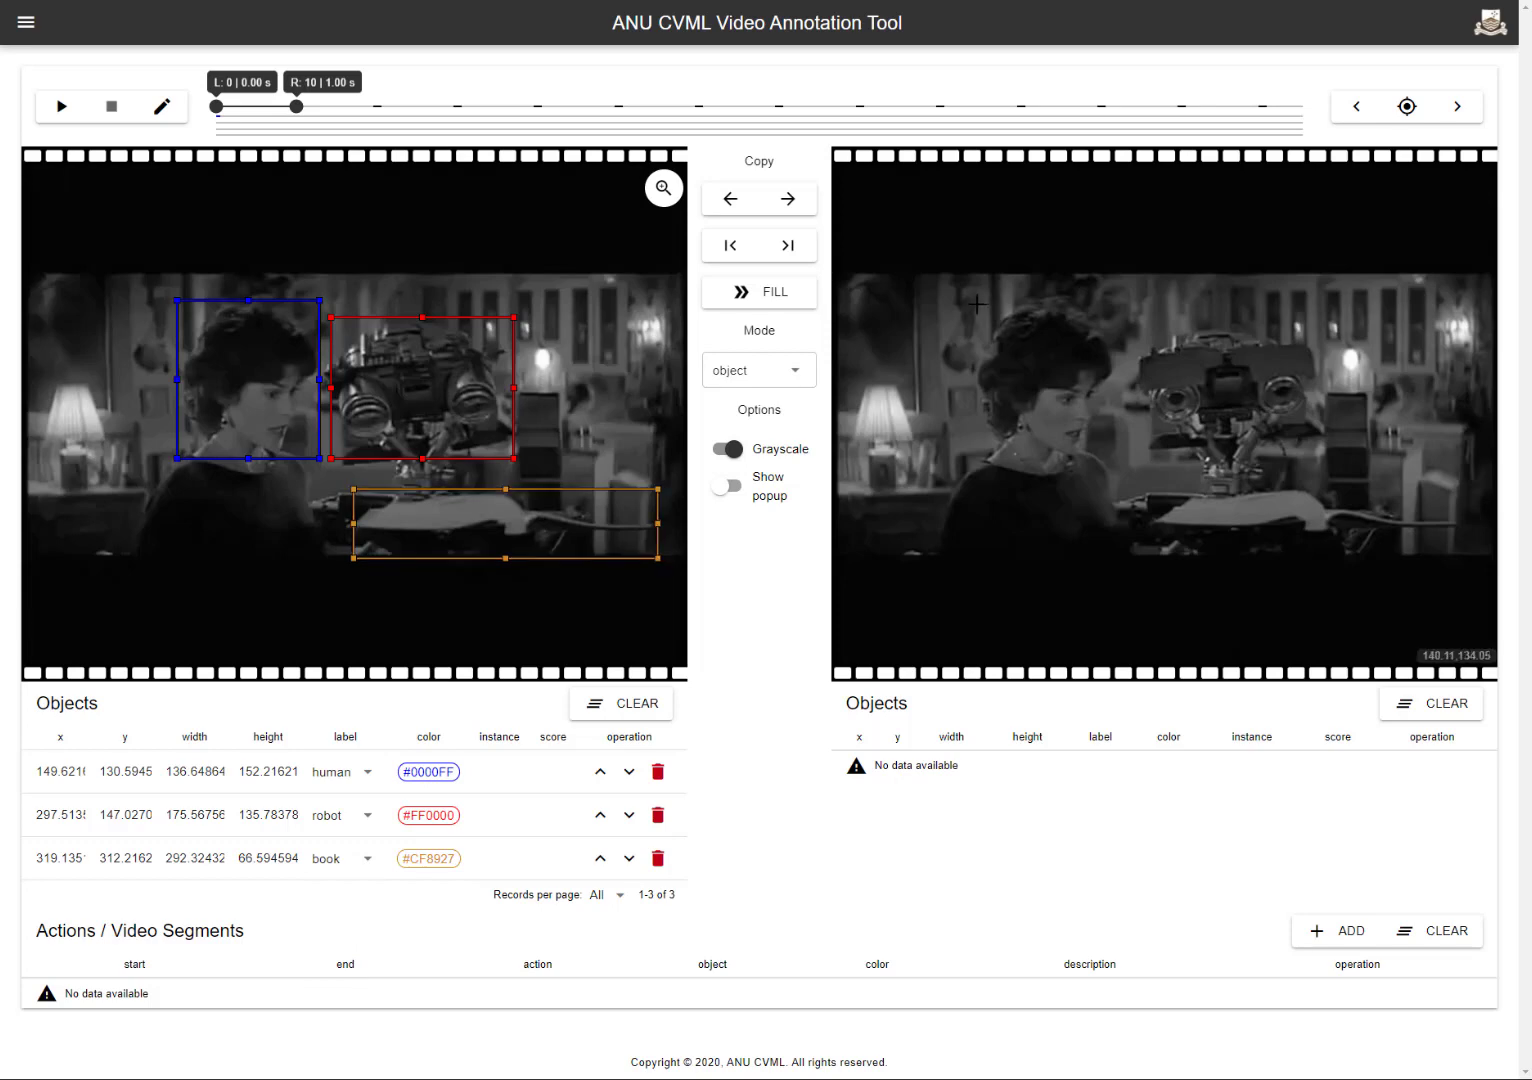
drag(977, 303, 1111, 456)
Step: Label the 1 s woman box human, then copy the 0 s annotations onto the 1 s frame
click(1155, 832)
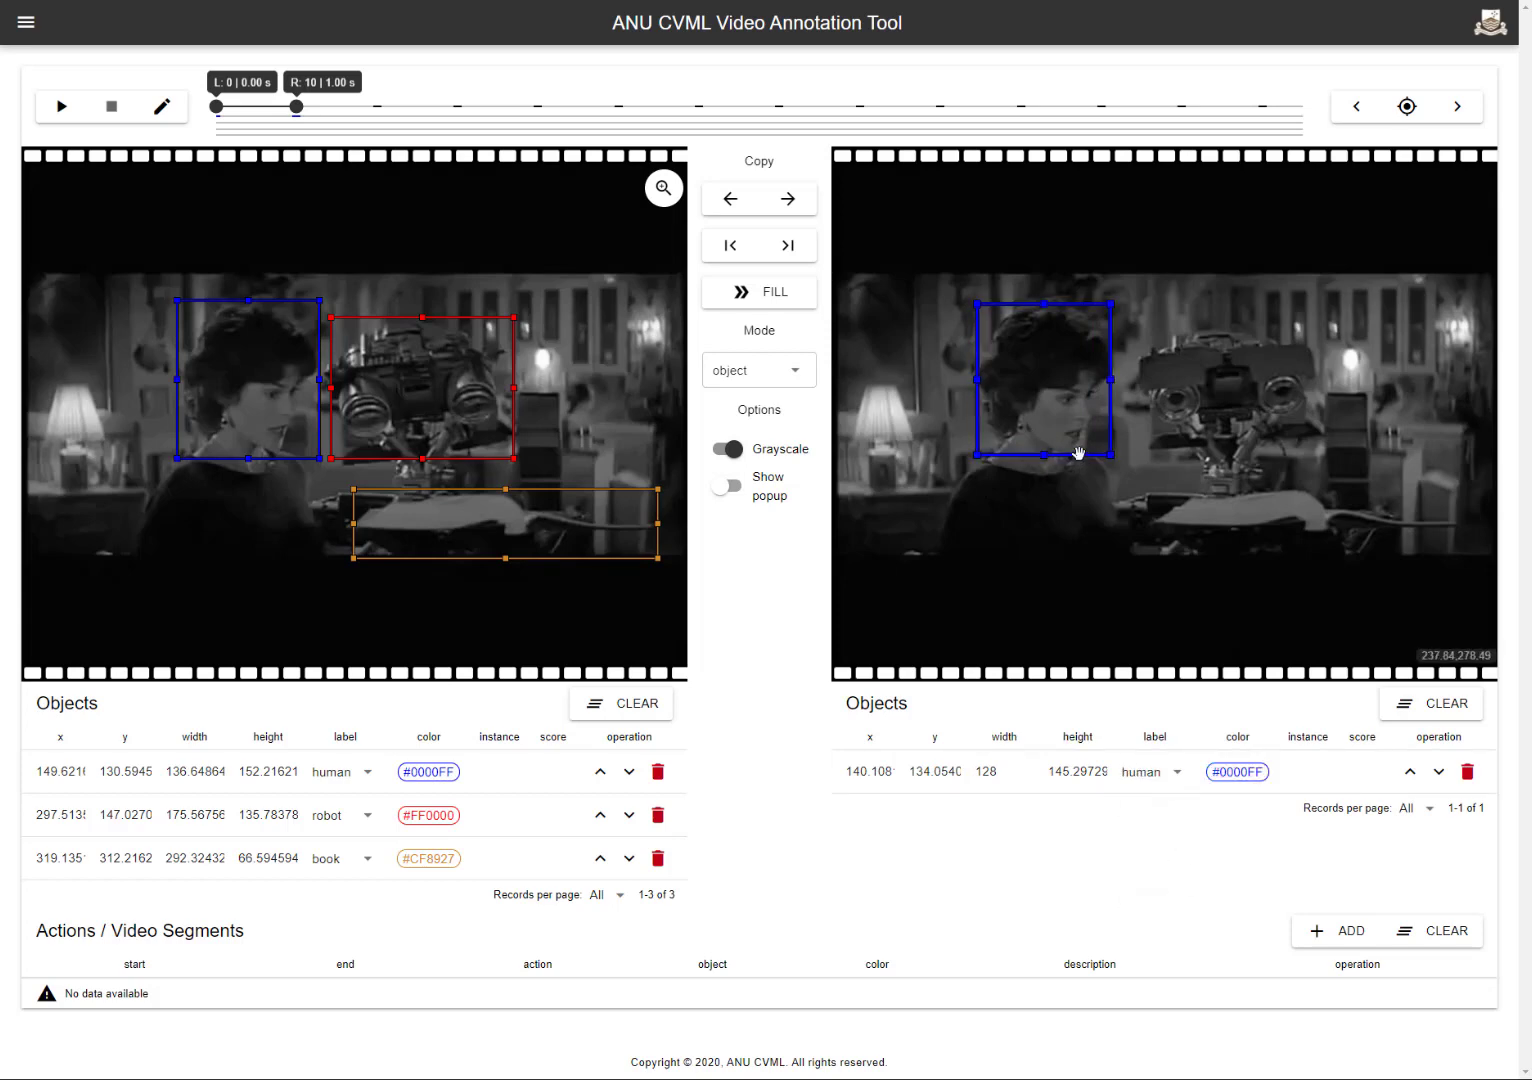
click(799, 257)
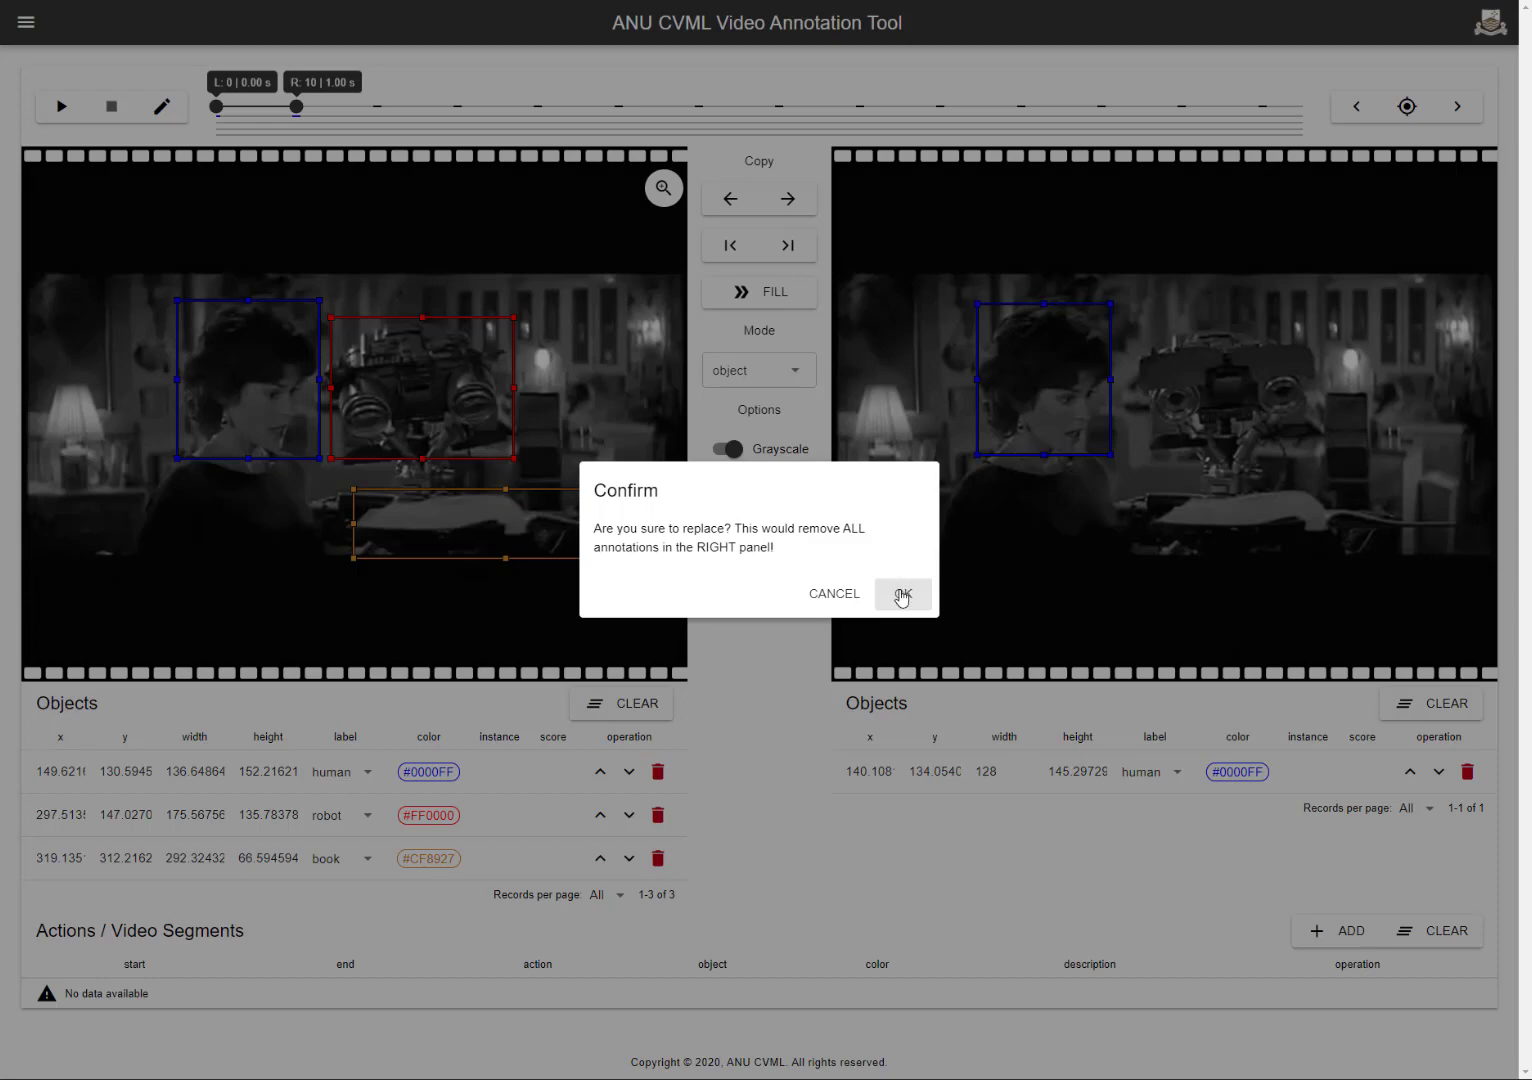
click(901, 595)
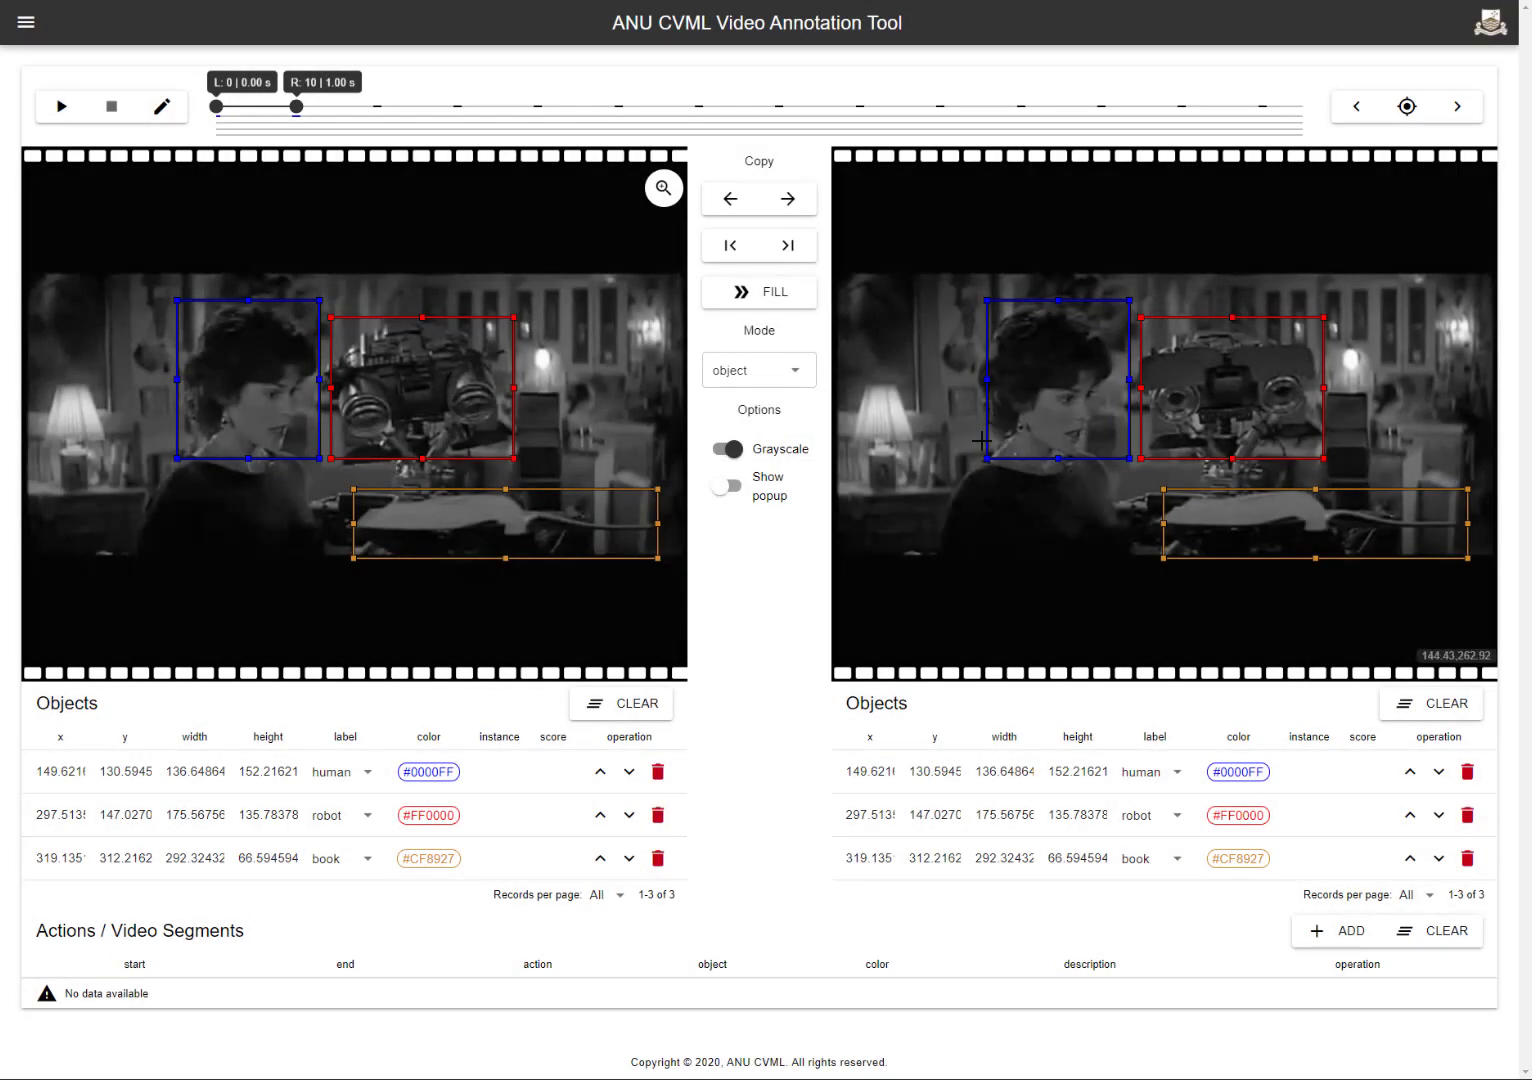
Step: Adjust the copied human, robot and book boxes to fit the objects at 1 s
drag(987, 440, 974, 443)
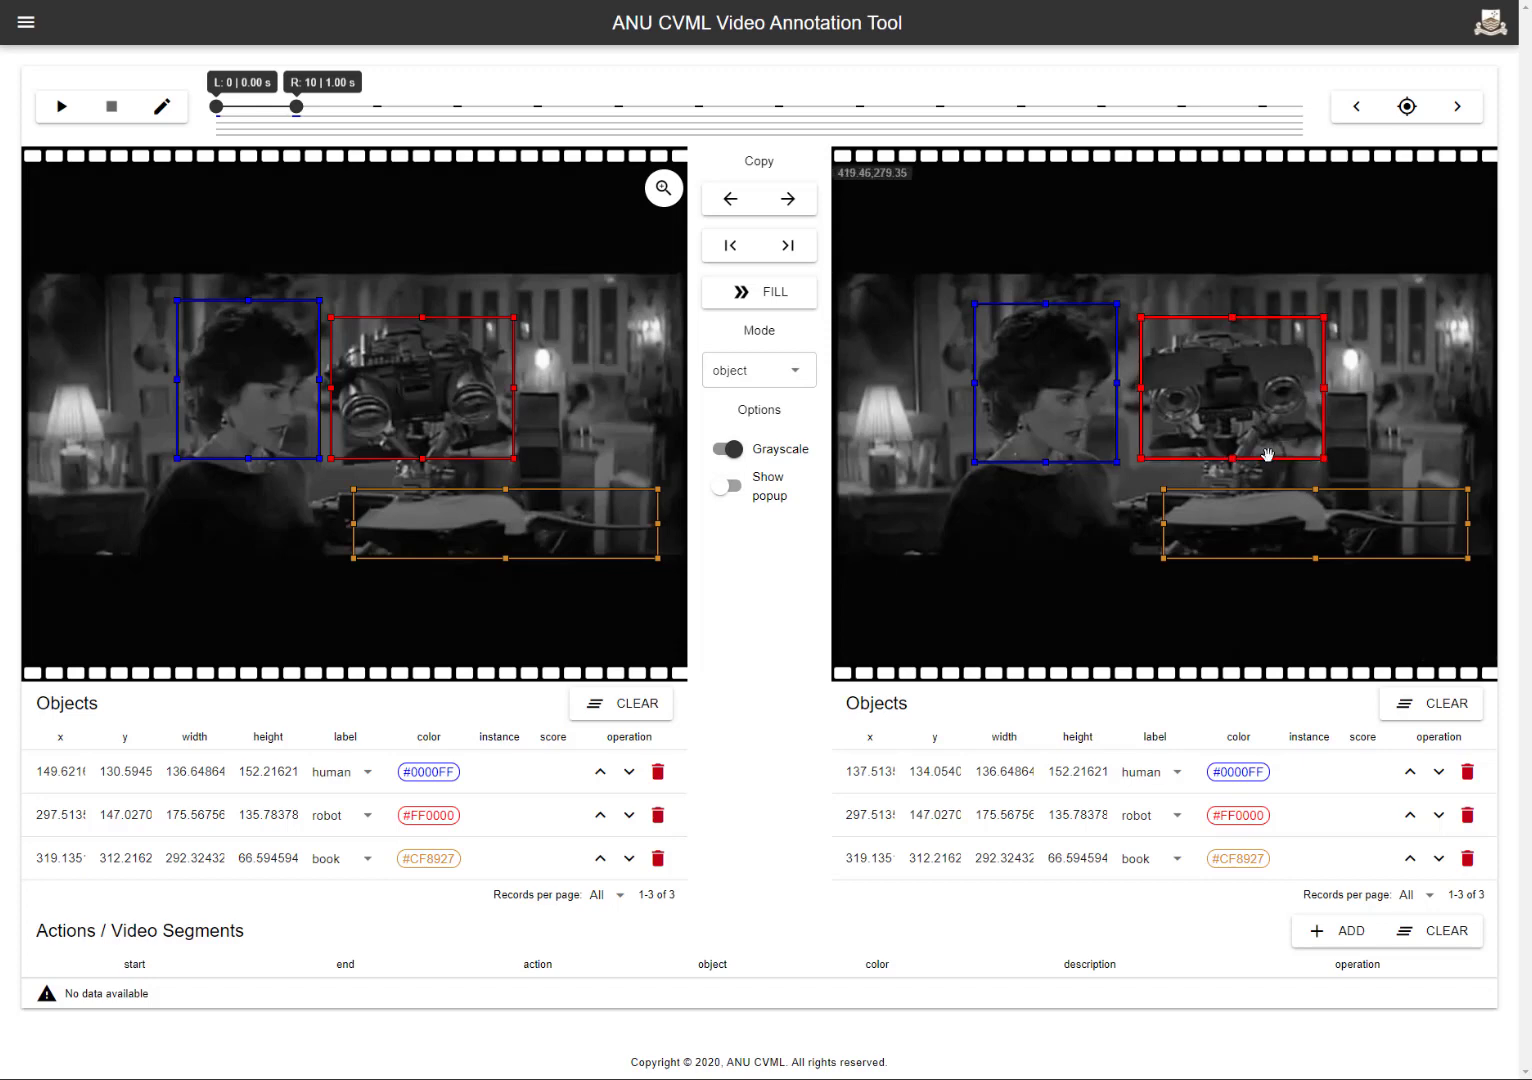
drag(1265, 457, 1262, 461)
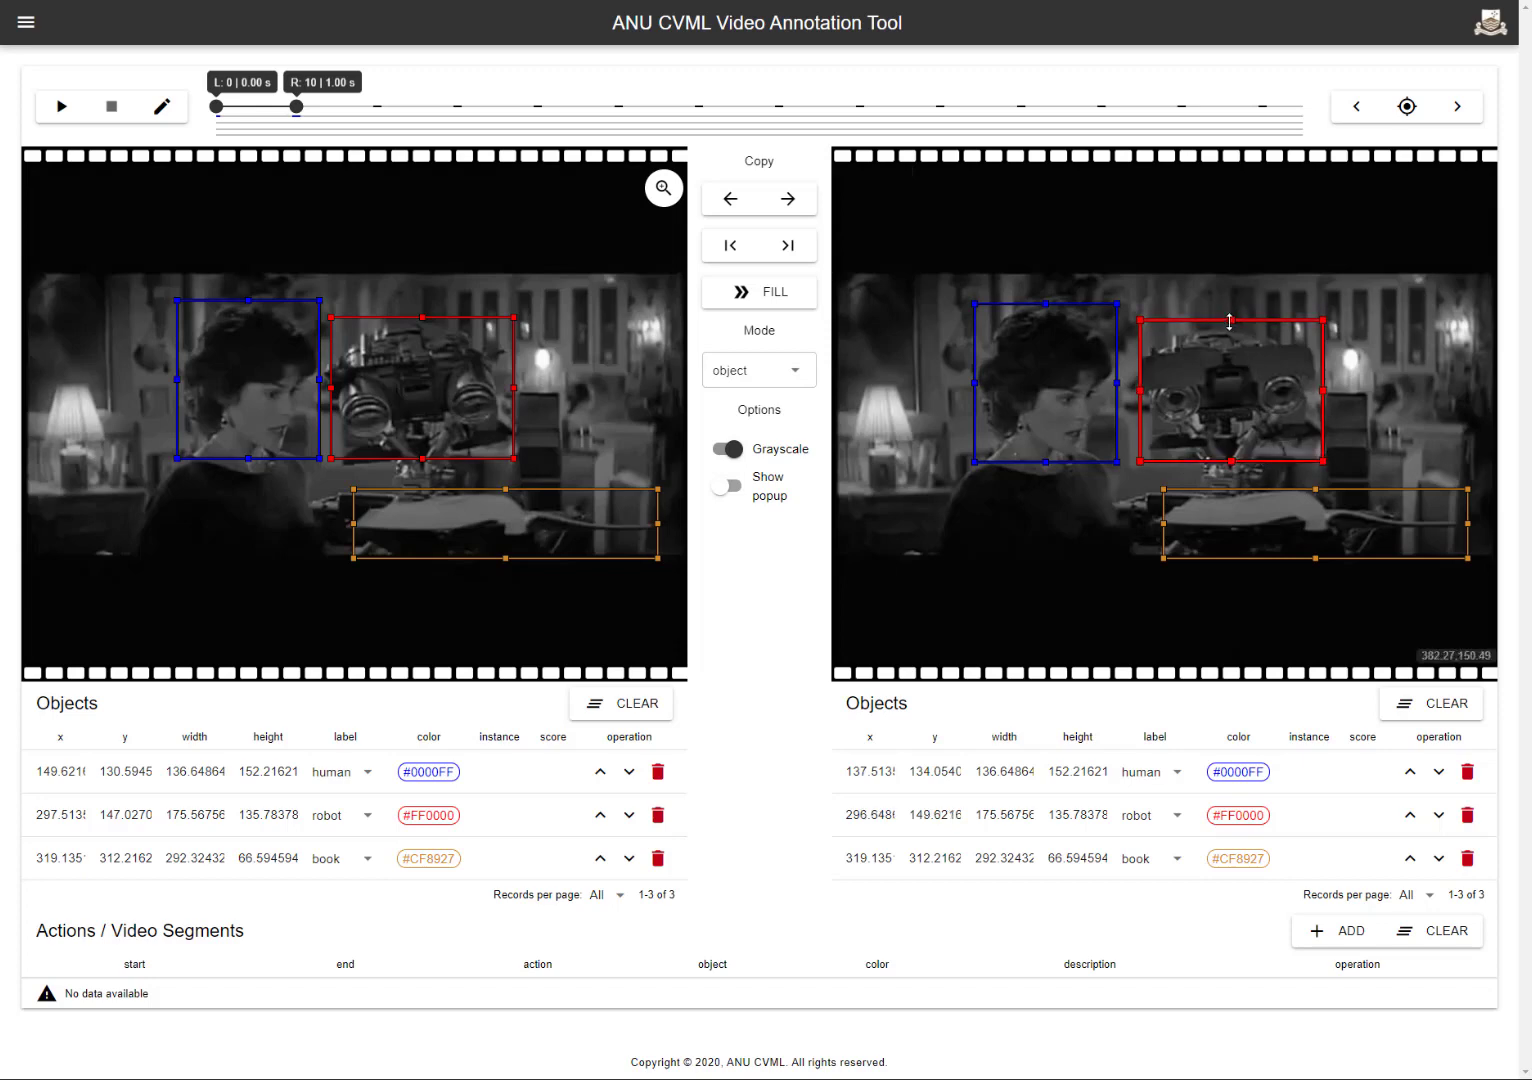
drag(1227, 321, 1227, 333)
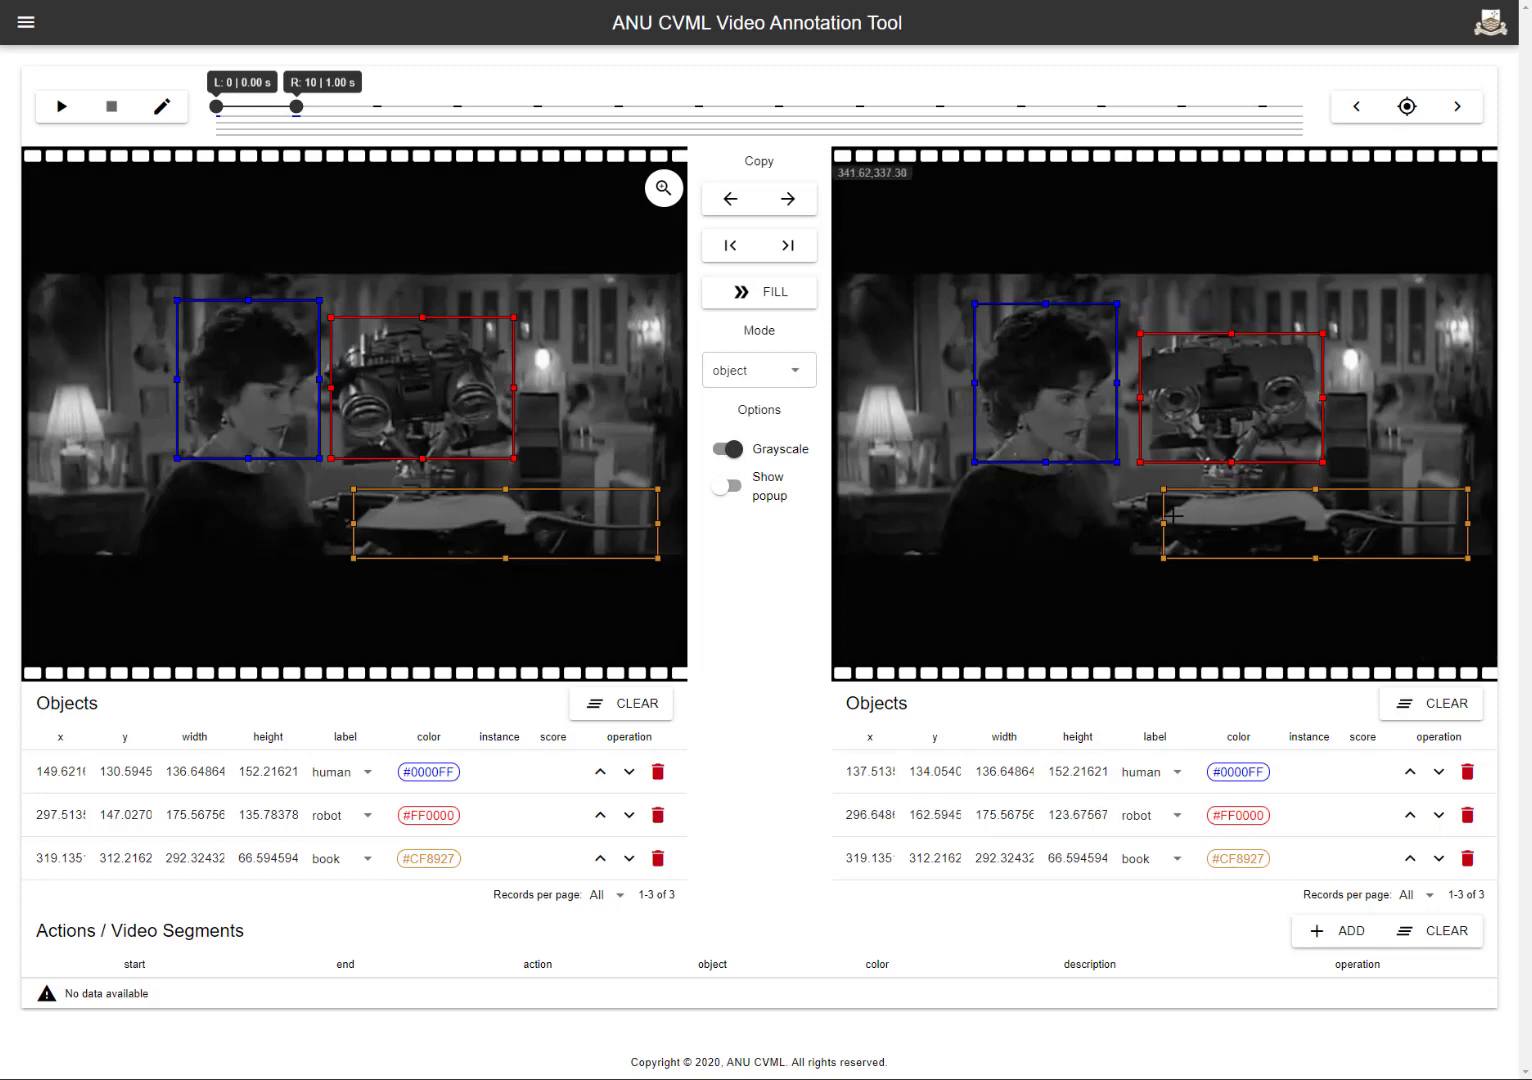
drag(1162, 524, 1154, 524)
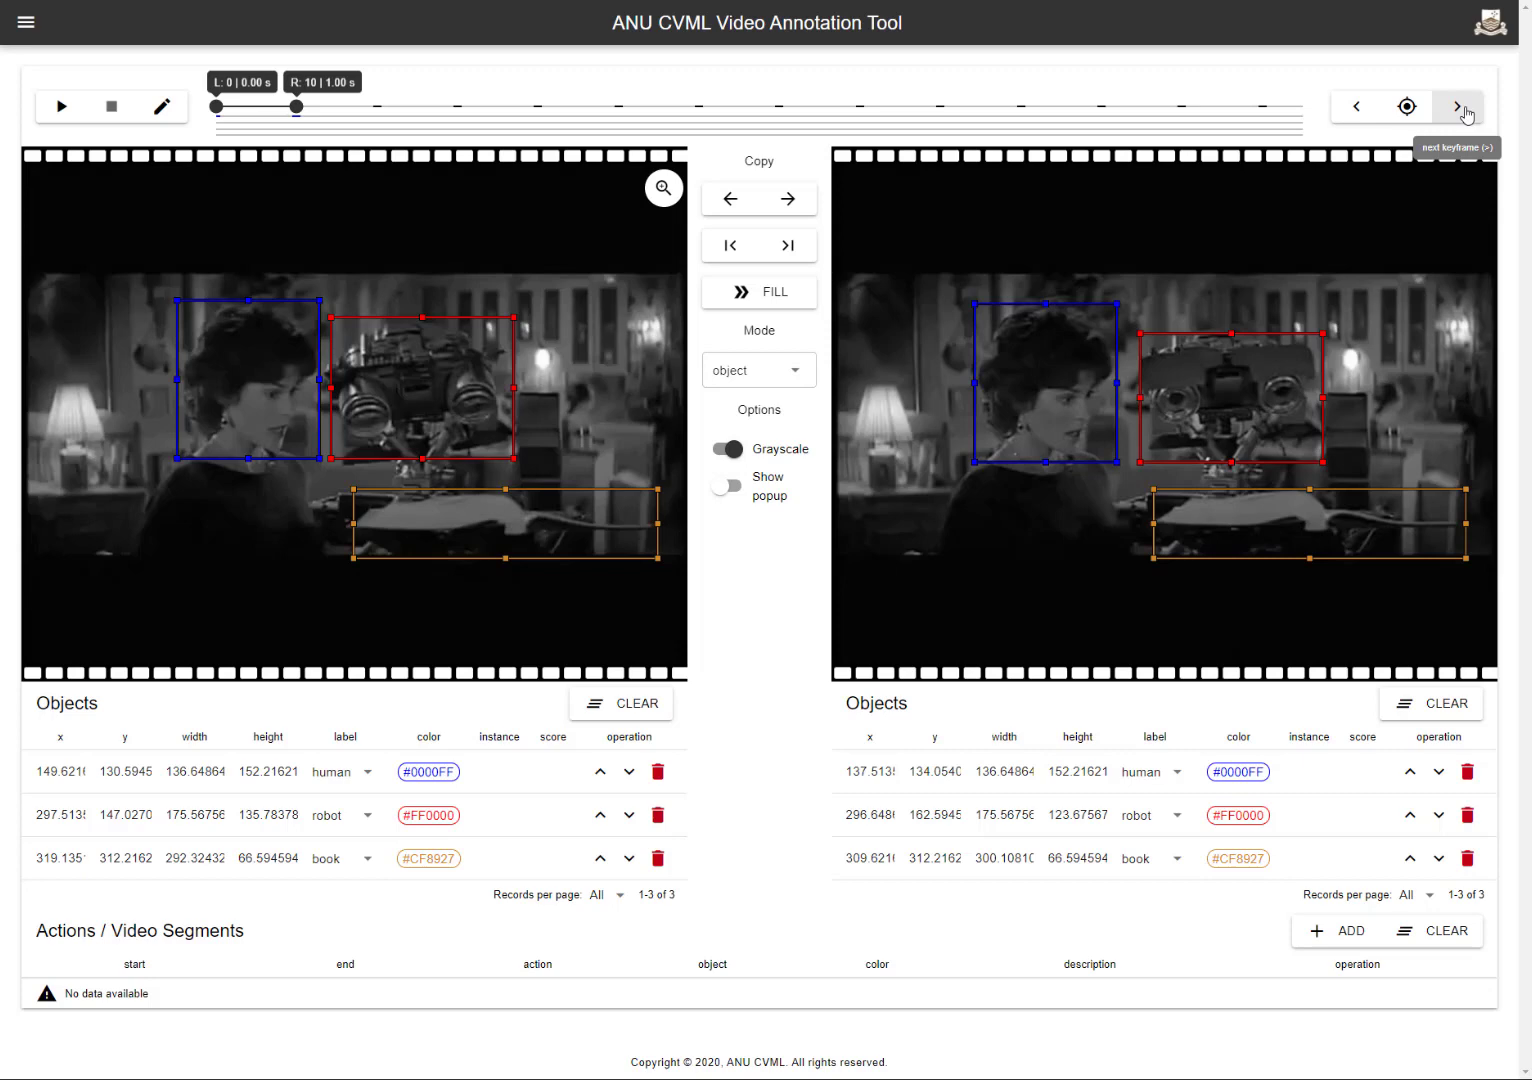
Step: At the 2 s keyframe, box the open book as book and the machinery at right as robot
click(1466, 115)
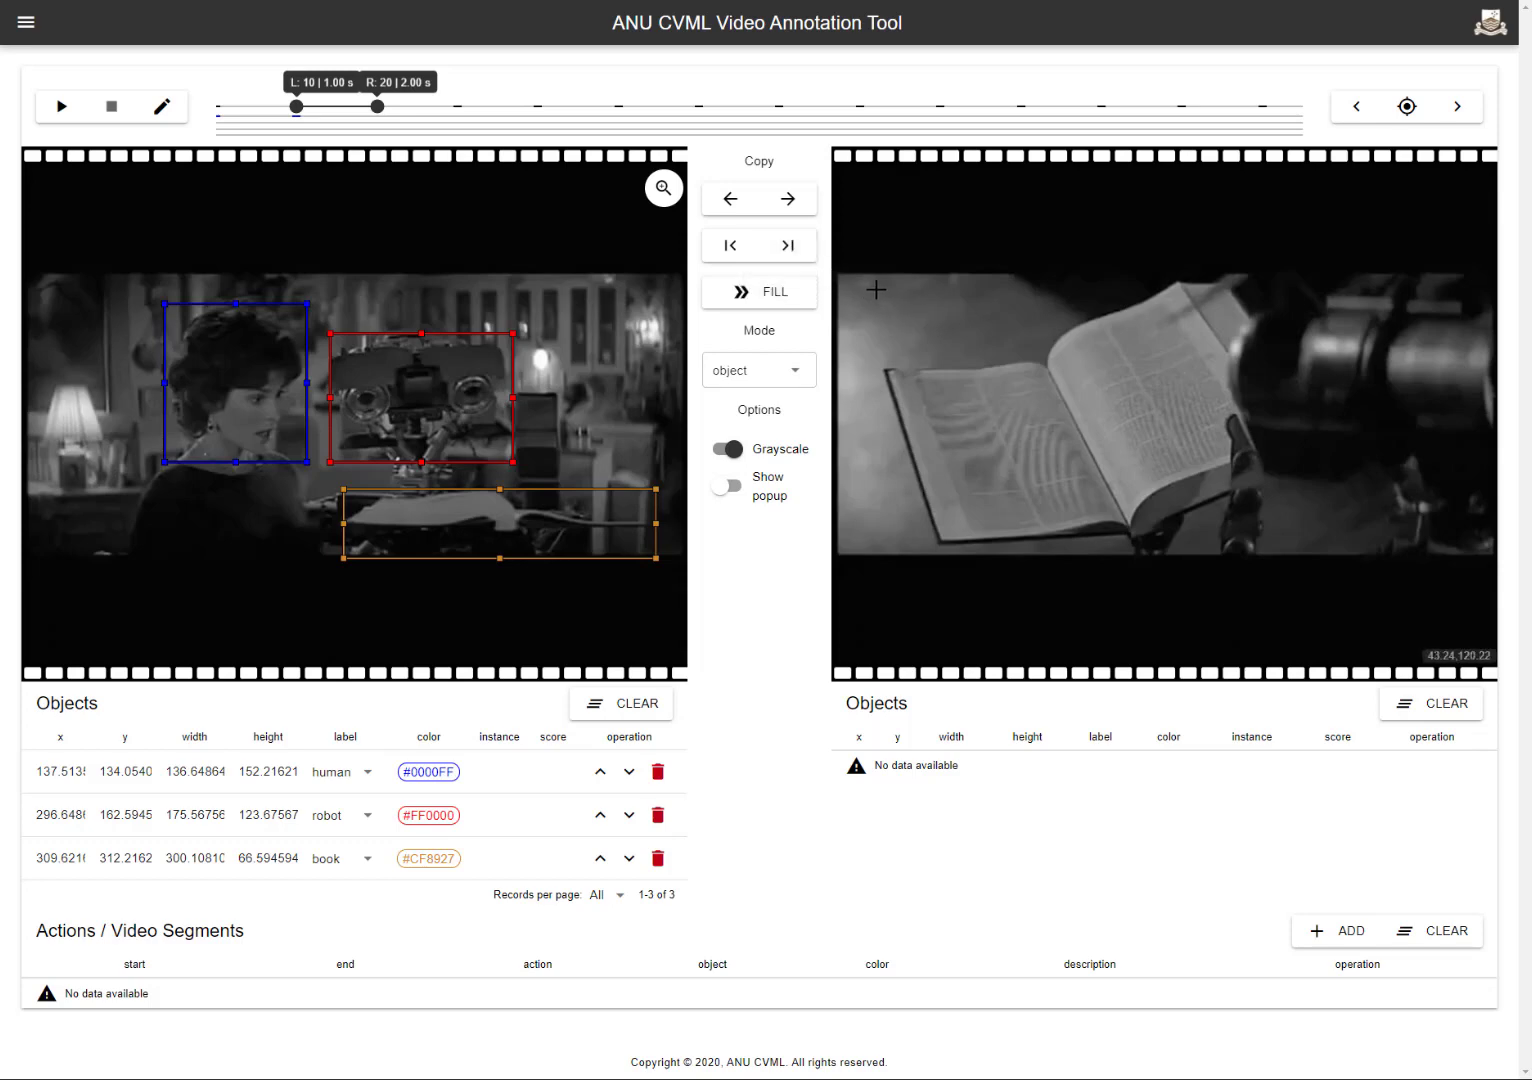
drag(876, 290, 1319, 546)
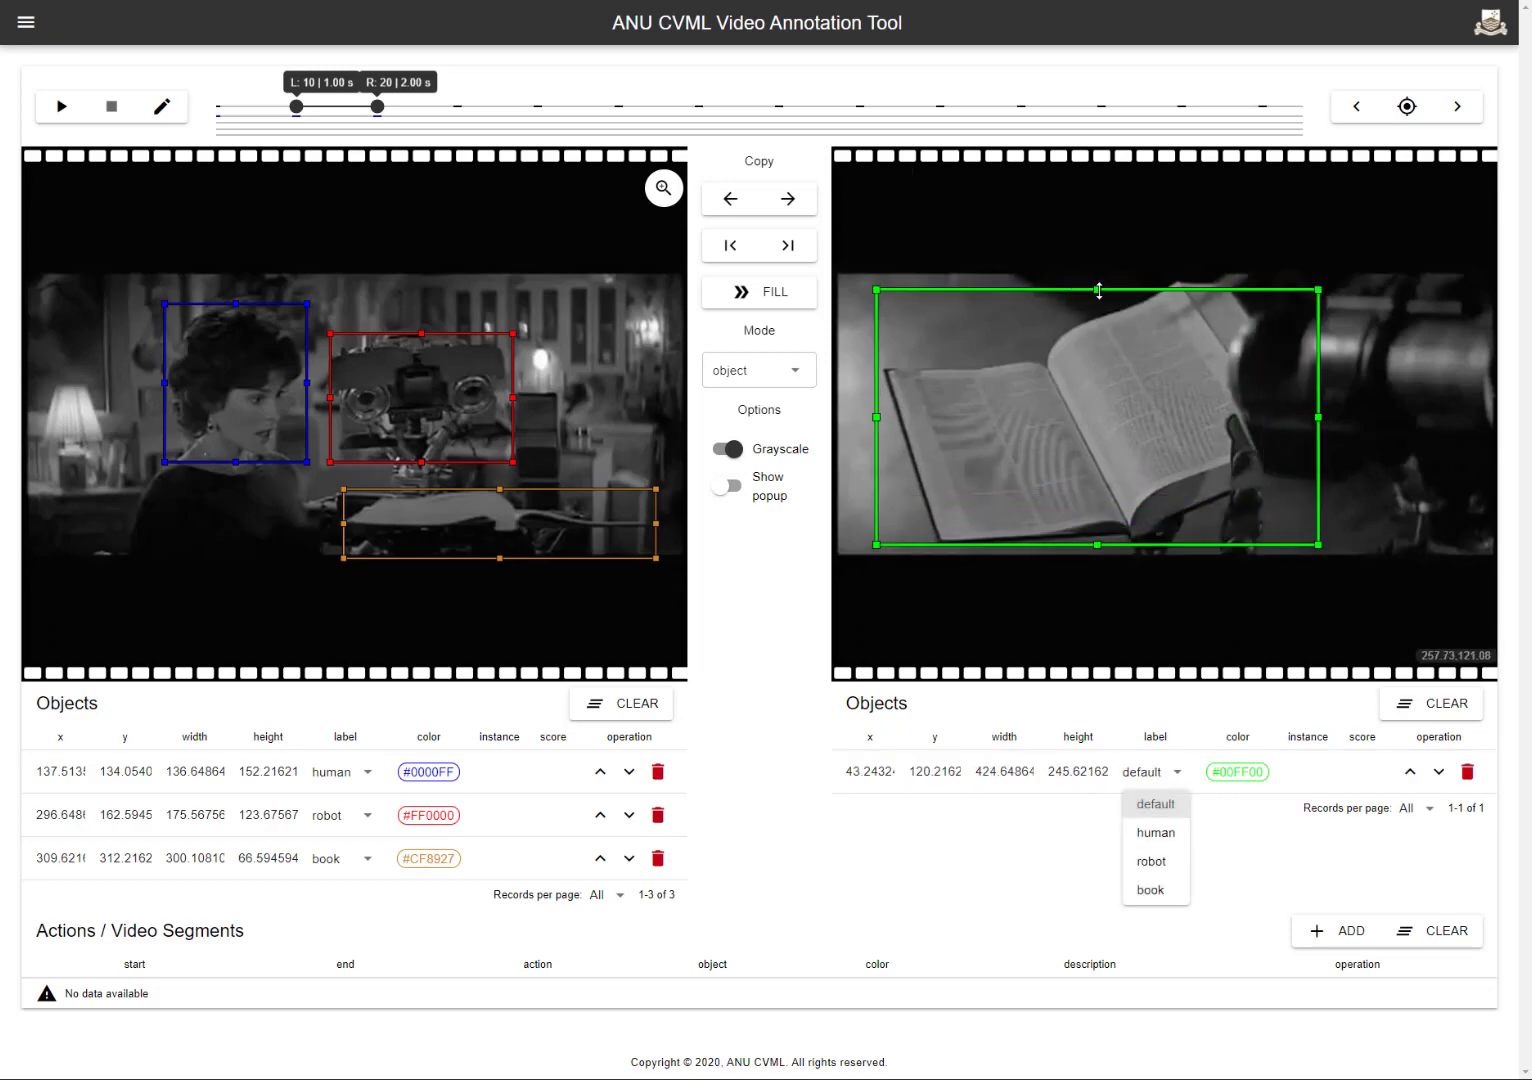
drag(1099, 291, 1102, 274)
click(1150, 772)
click(1151, 890)
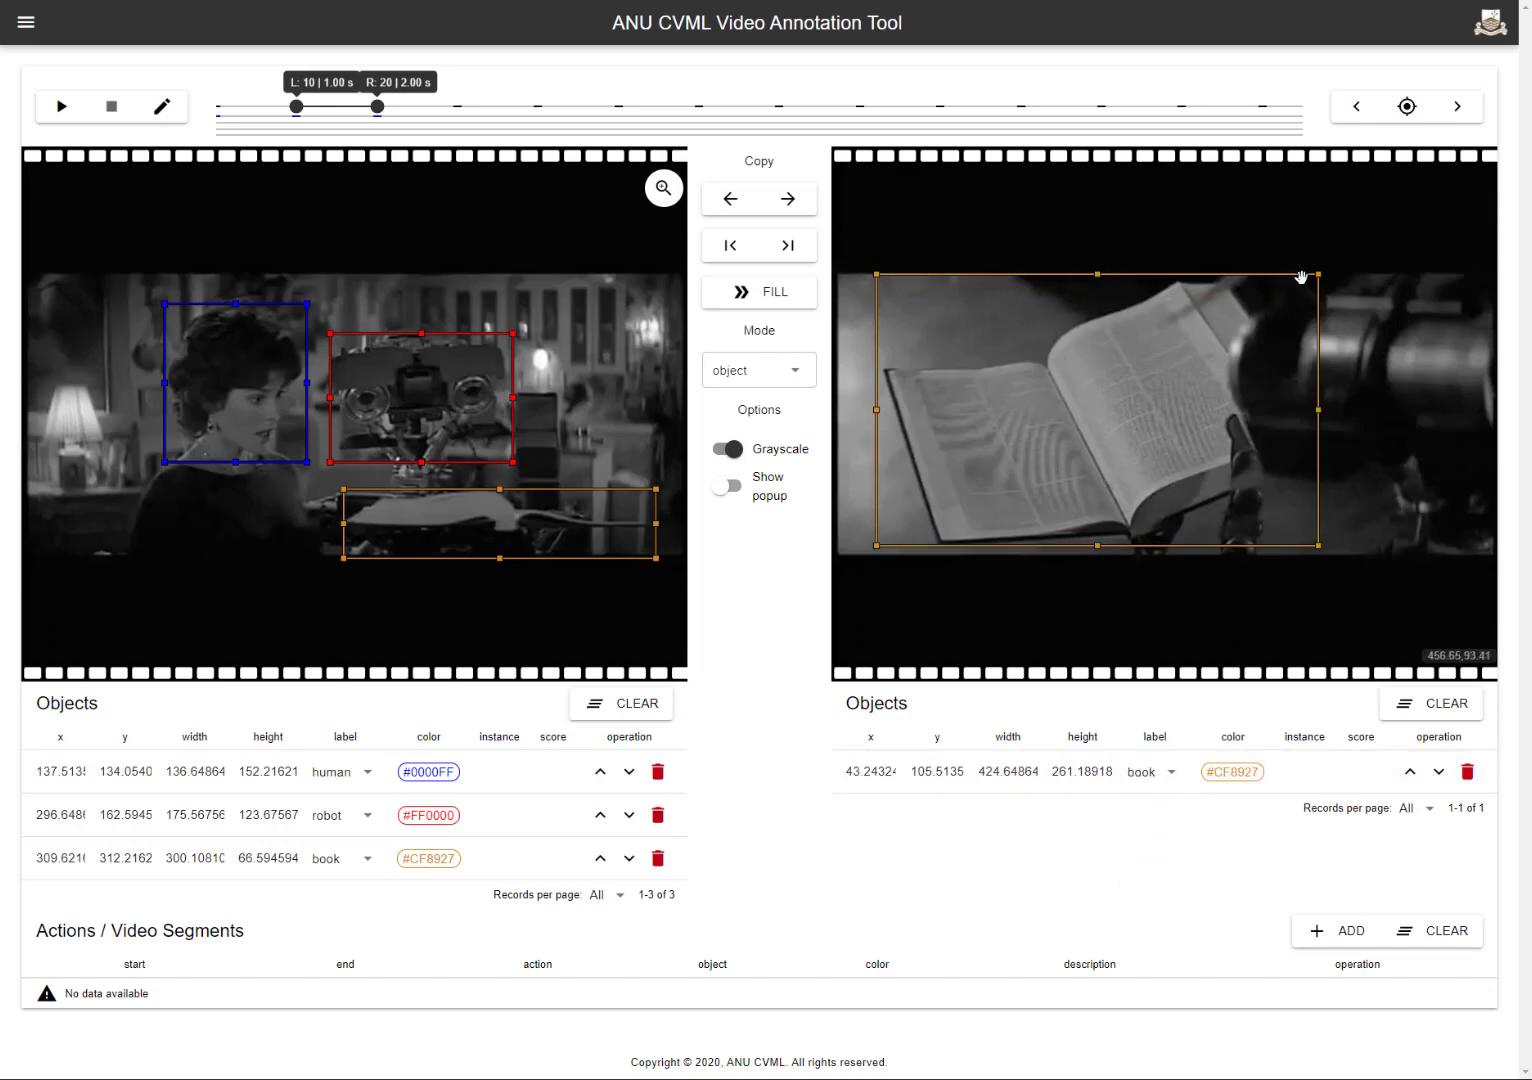
drag(1227, 455, 1497, 275)
click(1150, 904)
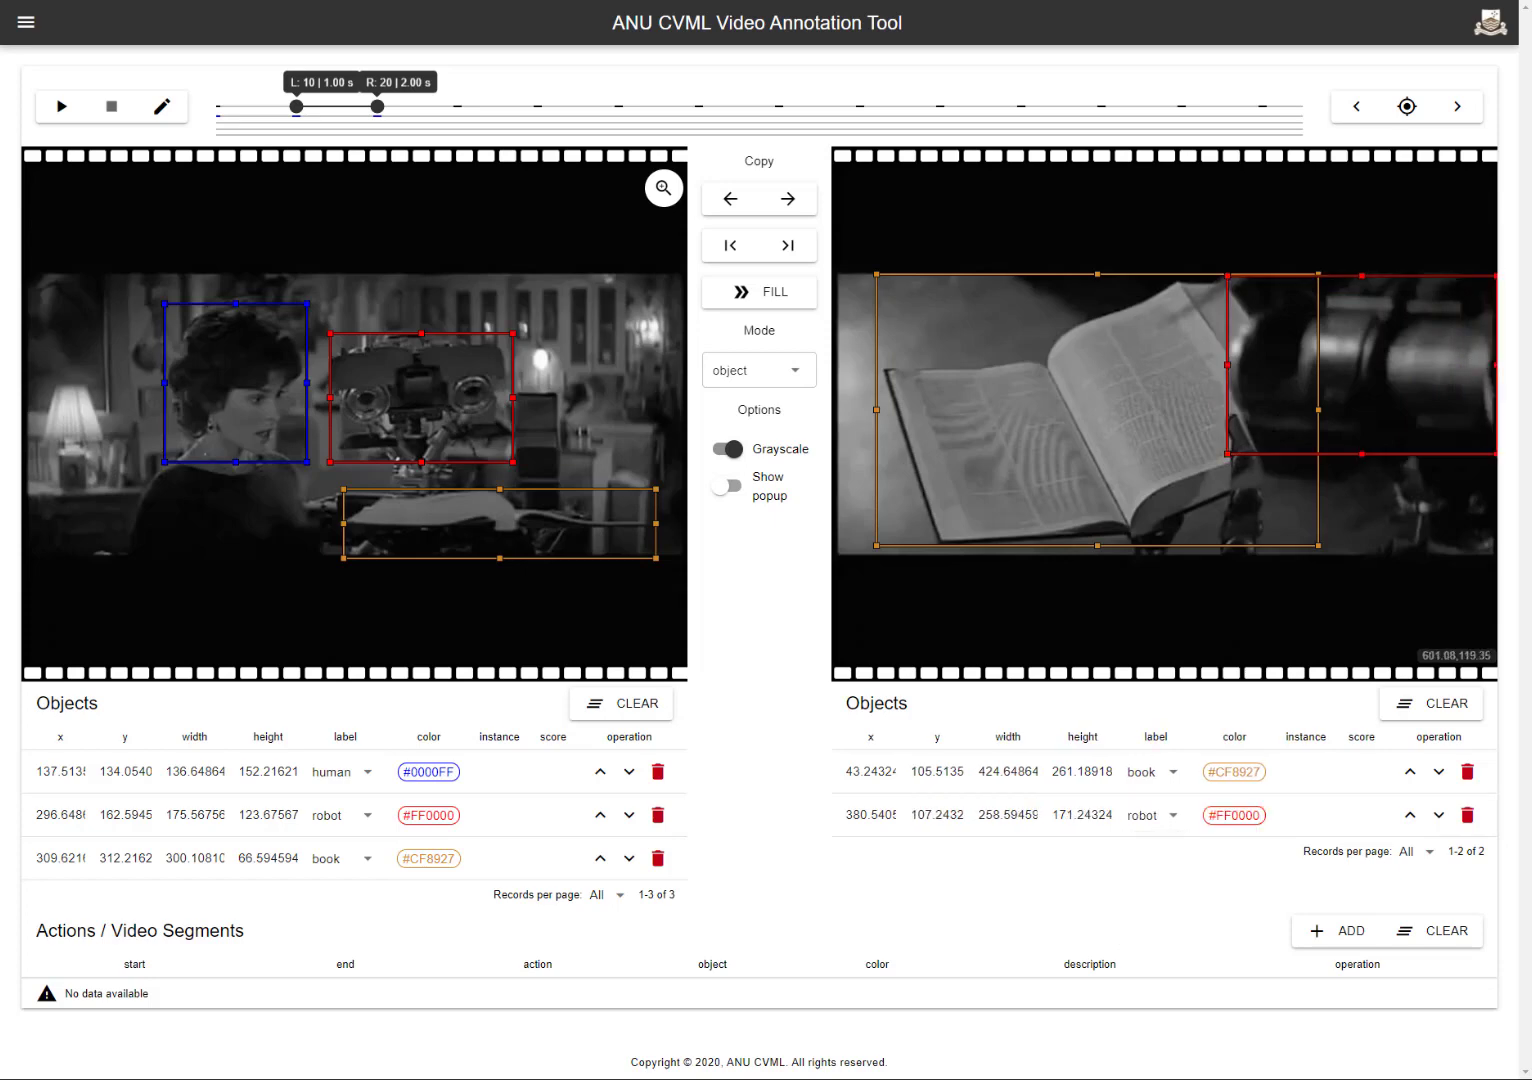
Step: Copy boxes to the next keyframe, then draw human, robot and book boxes on the following one
click(1457, 106)
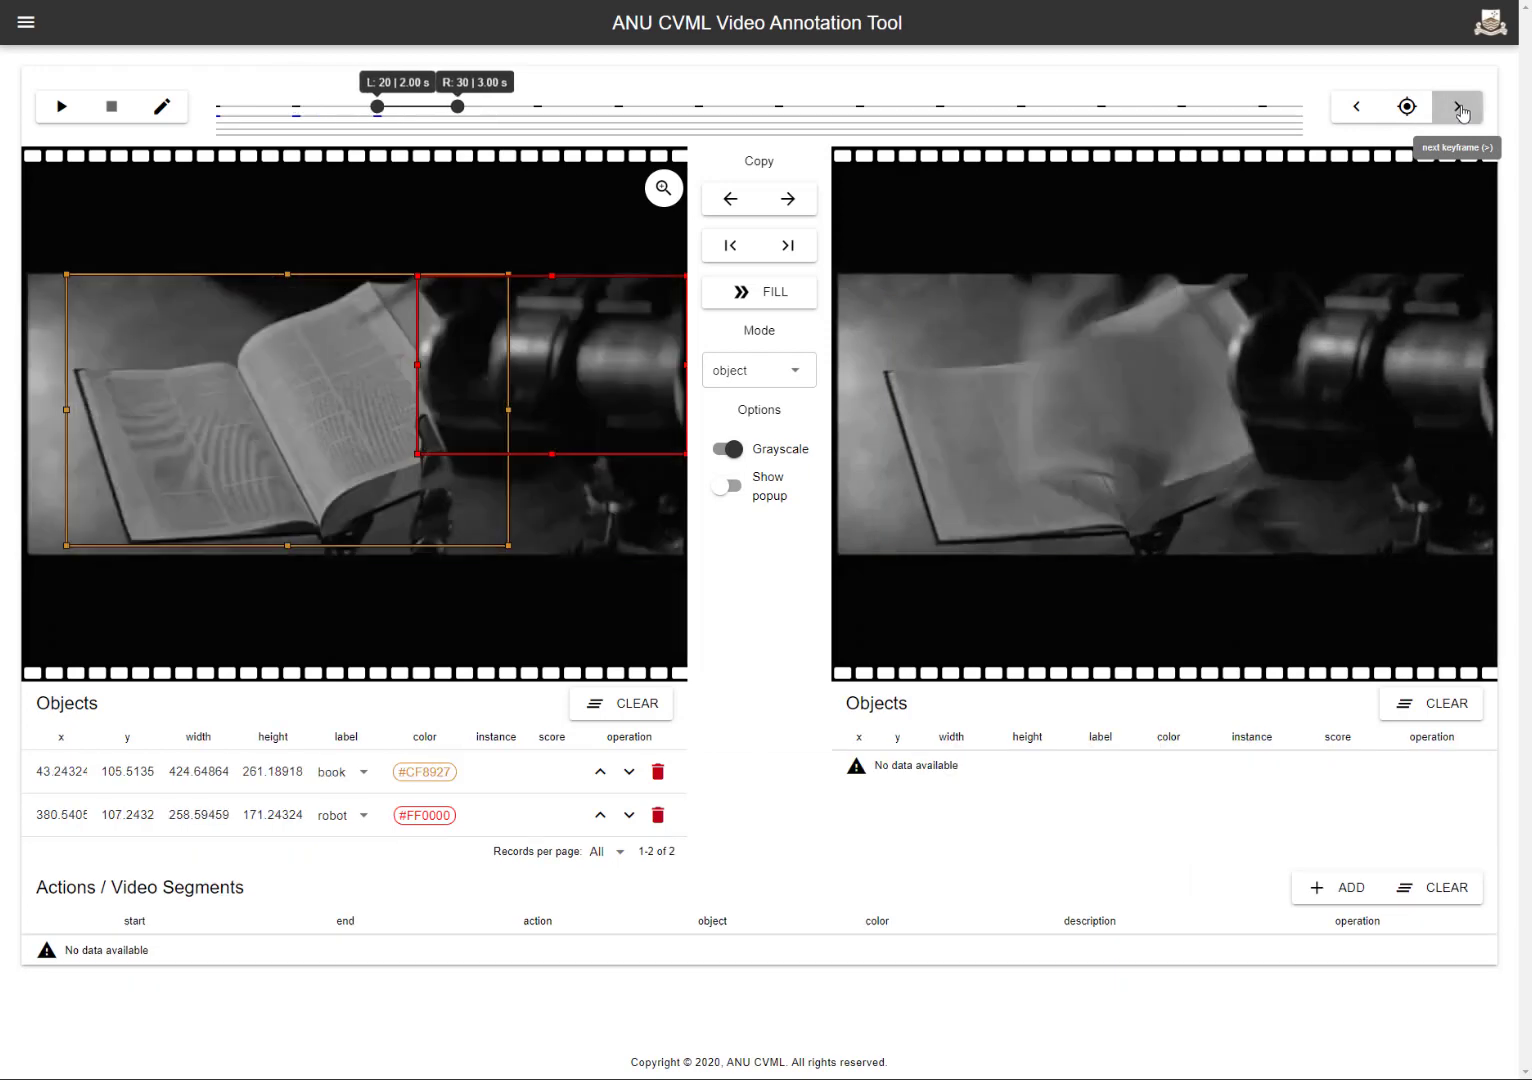
click(788, 198)
click(1457, 106)
drag(971, 293, 1117, 454)
click(1177, 771)
click(1150, 838)
drag(1145, 323, 1331, 469)
click(1177, 815)
click(1150, 845)
drag(1150, 491, 1470, 556)
click(1177, 858)
click(1150, 885)
Step: Copy the boxes forward and fit the human, robot and book boxes to the new frame
click(1457, 106)
click(788, 198)
drag(971, 293, 988, 307)
drag(1053, 454, 1053, 465)
drag(1238, 469, 1310, 483)
Step: Copy the boxes to the next keyframe, resizing the human and robot and moving the book box left
click(1457, 106)
click(788, 198)
drag(988, 465, 1001, 449)
drag(1238, 474, 1238, 455)
drag(1331, 323, 1363, 297)
drag(1310, 520, 1042, 505)
drag(1204, 510, 1240, 507)
Step: Draw labelled robot boxes on the next two keyframes plus a book box
click(1457, 106)
drag(1034, 278, 1400, 540)
click(1156, 860)
click(1457, 106)
mouse_move(1237, 270)
mouse_down()
mouse_move(1340, 469)
mouse_move(1494, 532)
mouse_up()
click(1156, 860)
drag(872, 325, 1289, 547)
click(1160, 815)
click(1156, 931)
Step: Draw and label fresh human, robot and book boxes on the next keyframe
click(1457, 106)
mouse_move(965, 322)
mouse_down()
mouse_move(1130, 488)
mouse_move(1115, 484)
mouse_up()
click(1156, 823)
drag(1138, 328, 1337, 480)
click(1156, 845)
drag(1150, 503, 1462, 558)
click(1177, 858)
click(1156, 974)
Step: Copy the boxes forward, shifting the robot box's edges left and lowering the book box's top
click(1457, 106)
click(788, 198)
drag(1138, 404, 1117, 404)
drag(1336, 404, 1317, 404)
drag(1306, 483, 1306, 506)
Step: Copy the boxes to the next keyframe and trim the human, robot and book boxes to fit
click(1457, 106)
click(788, 198)
drag(1117, 404, 1101, 404)
drag(965, 404, 957, 404)
drag(1217, 328, 1217, 347)
drag(1306, 506, 1306, 509)
drag(1306, 558, 1306, 555)
Step: Copy the boxes forward, moving the robot box up and tightening the robot and book boxes
click(1457, 106)
click(788, 198)
drag(1241, 357, 1248, 327)
drag(1325, 382, 1315, 382)
drag(1125, 382, 1130, 382)
drag(1150, 532, 1140, 532)
drag(1462, 532, 1441, 532)
Step: Copy the boxes to the frame-130 keyframe, refitting the human and robot and moving the book box left
click(1457, 106)
click(788, 198)
drag(1030, 483, 1030, 441)
drag(958, 321, 987, 302)
drag(1222, 383, 1275, 345)
drag(1368, 347, 1391, 347)
drag(1288, 283, 1288, 292)
drag(1290, 535, 1012, 493)
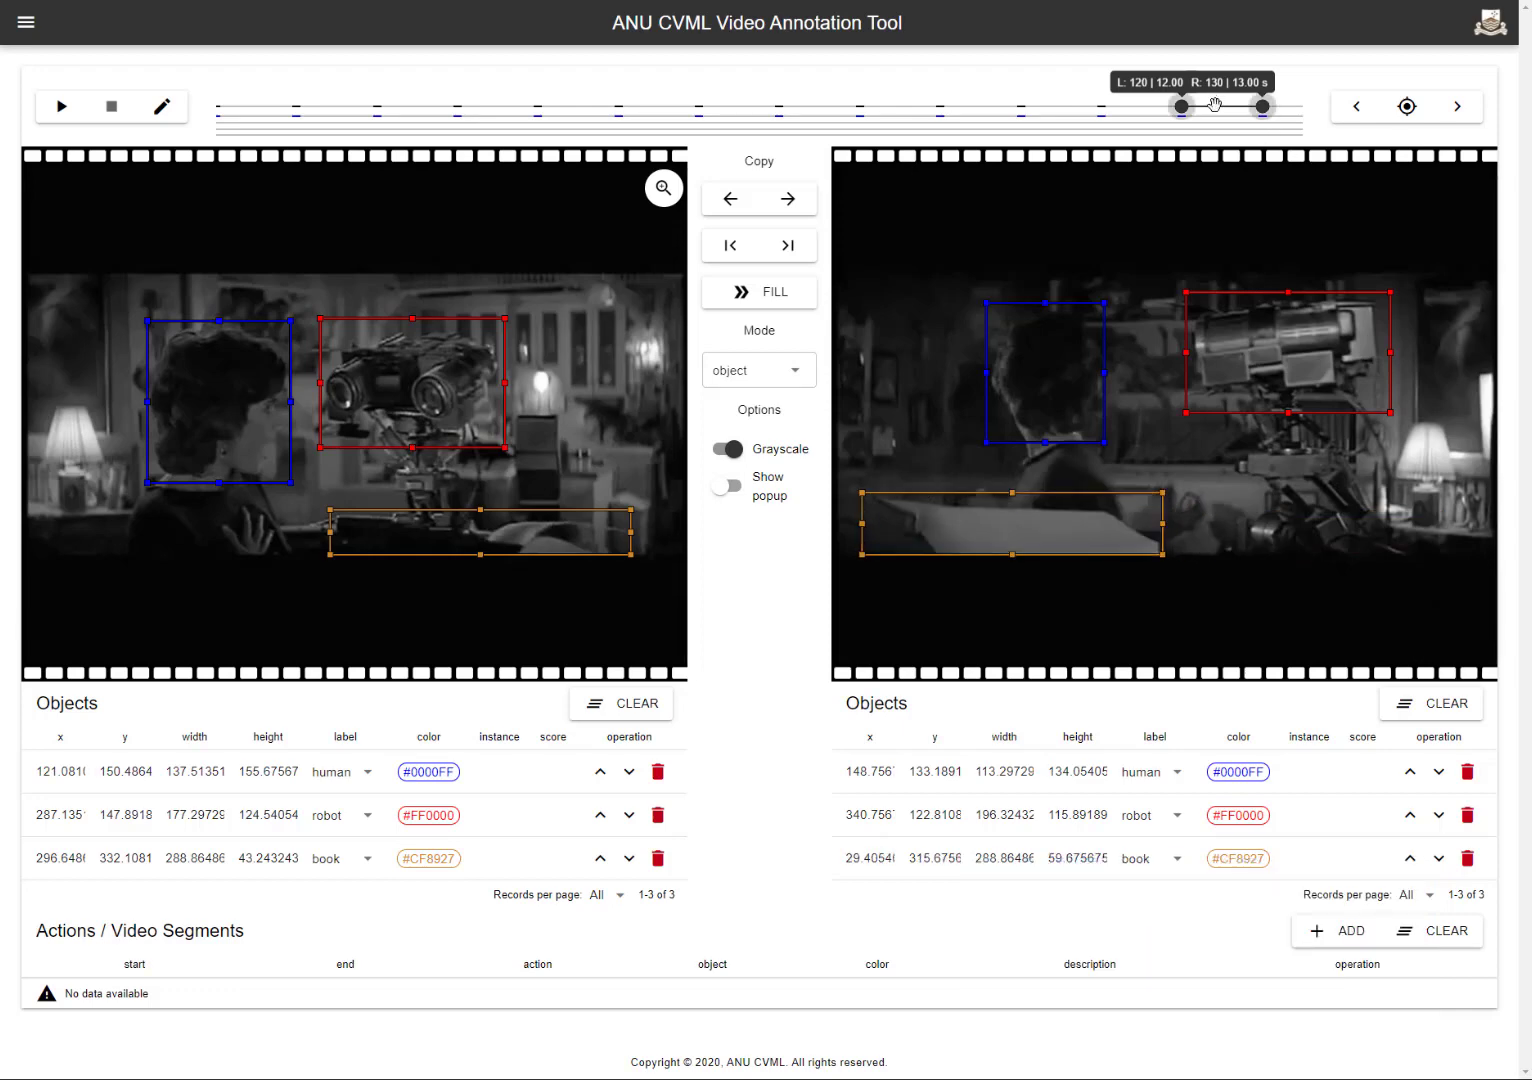
Step: Play back the annotated boxes from the start, then return the range to frames 0 and 10
drag(1221, 106, 191, 96)
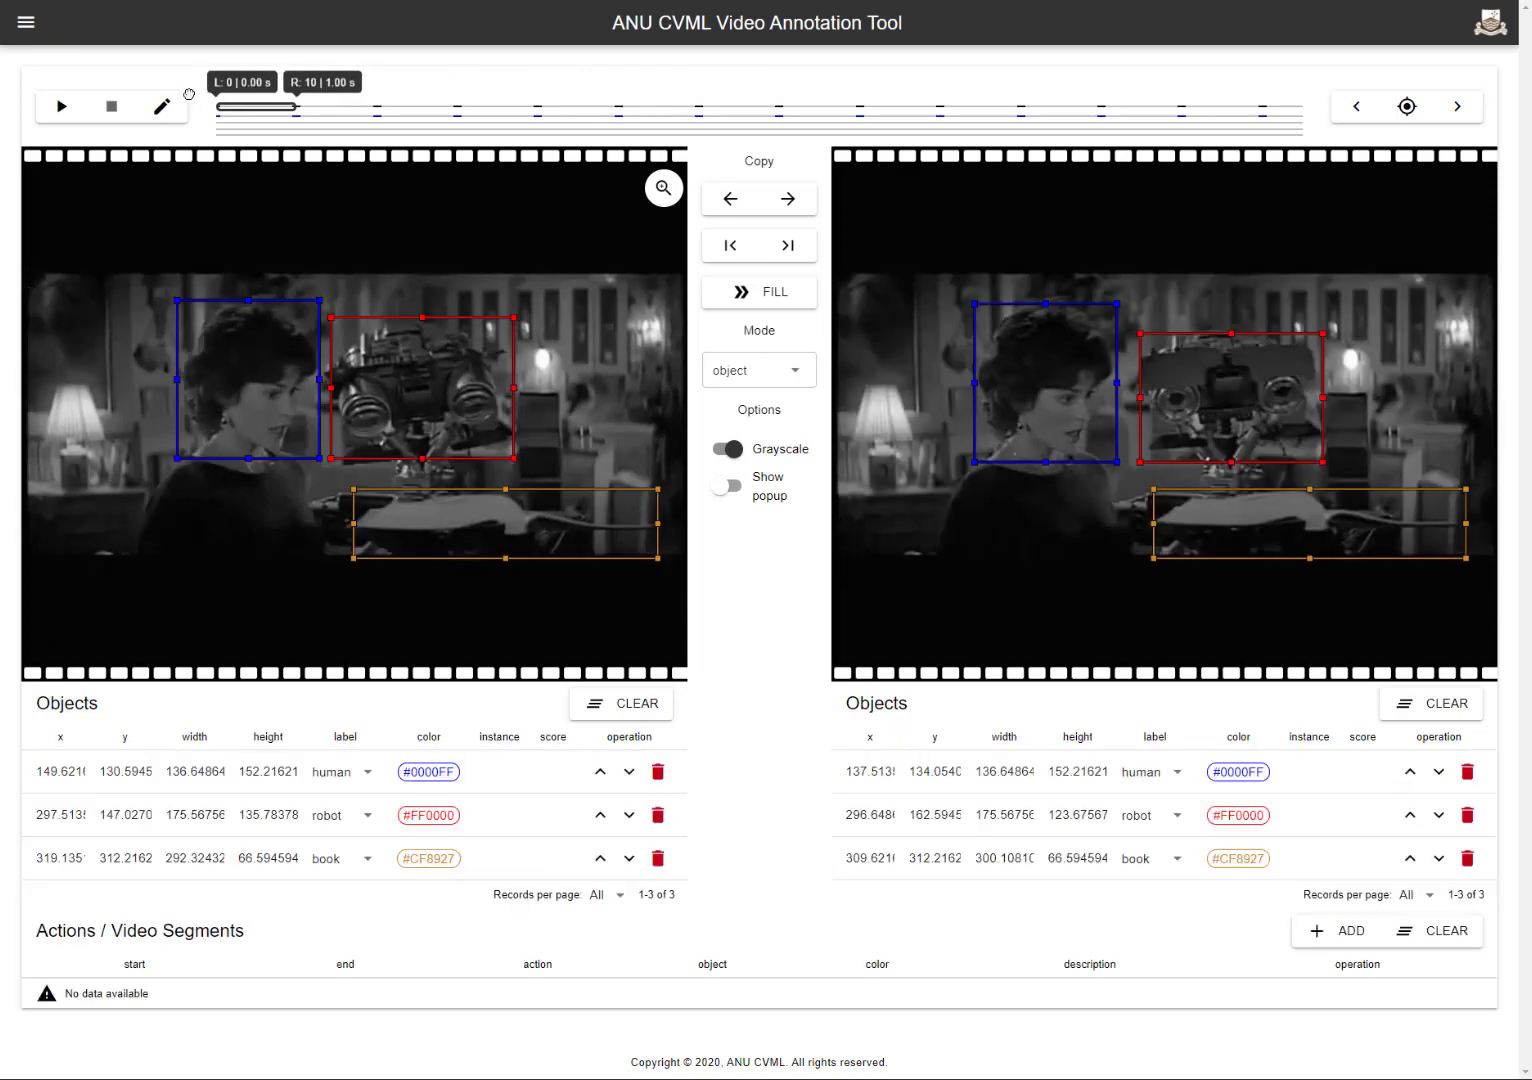
click(57, 107)
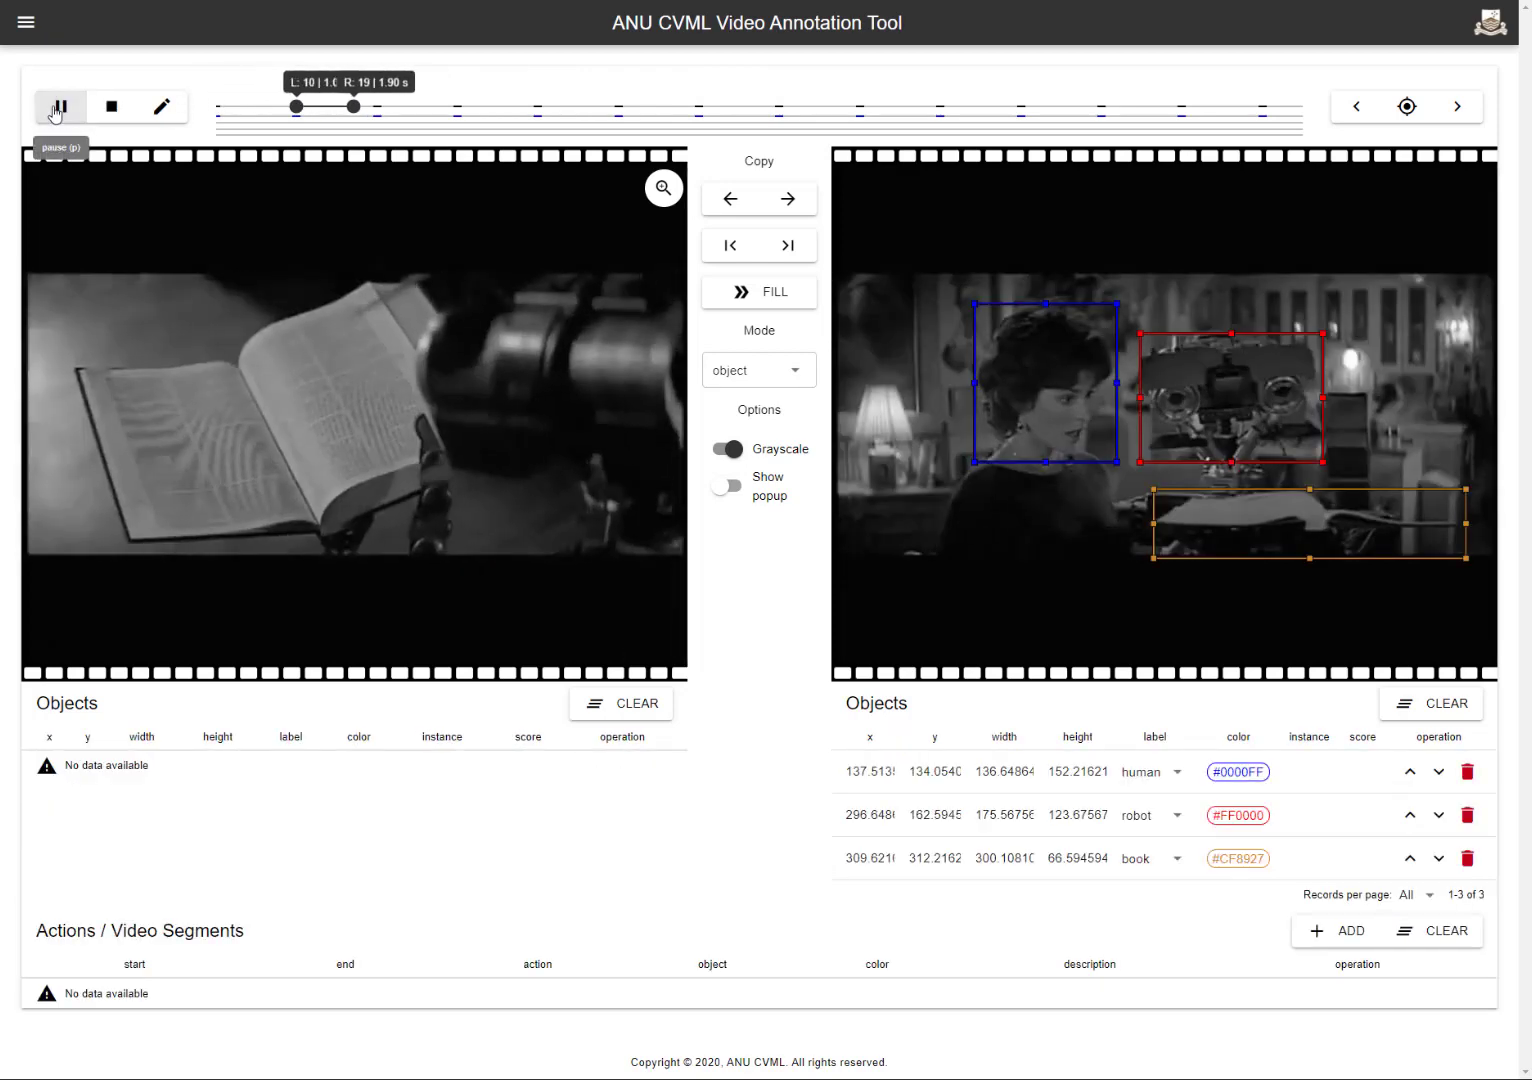
click(57, 107)
drag(518, 106, 199, 95)
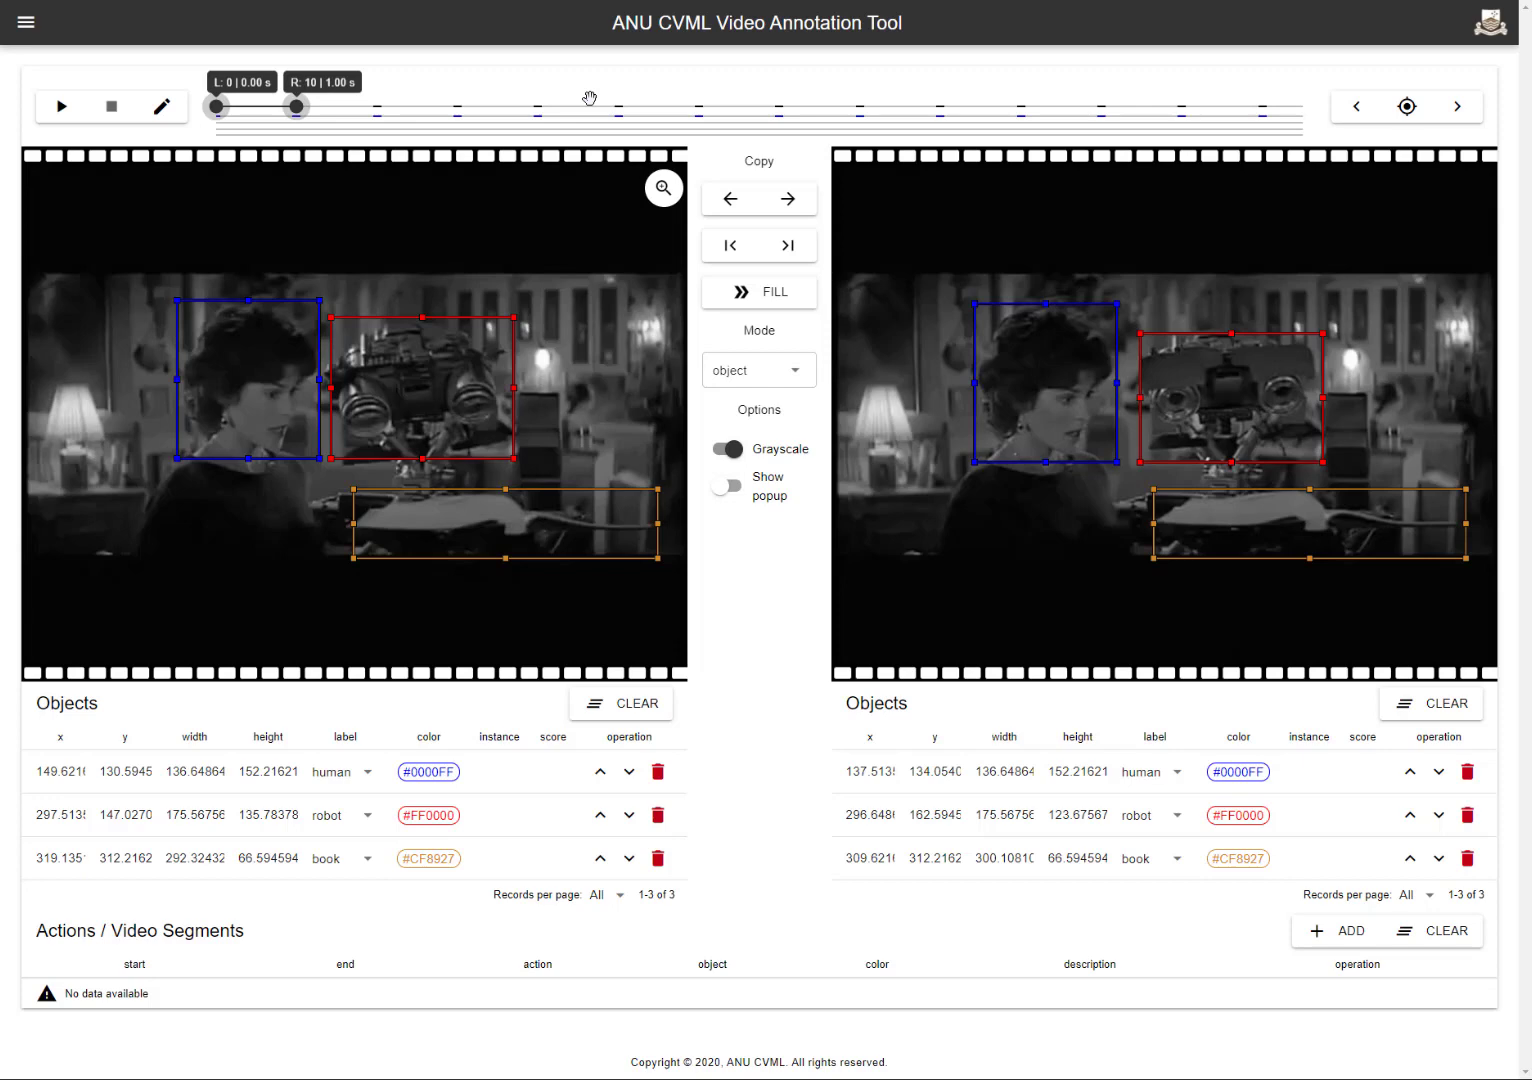
Step: Number human, robot and book as instances 1, 2 and 3 in both keyframes' Objects tables
click(502, 780)
text(1)
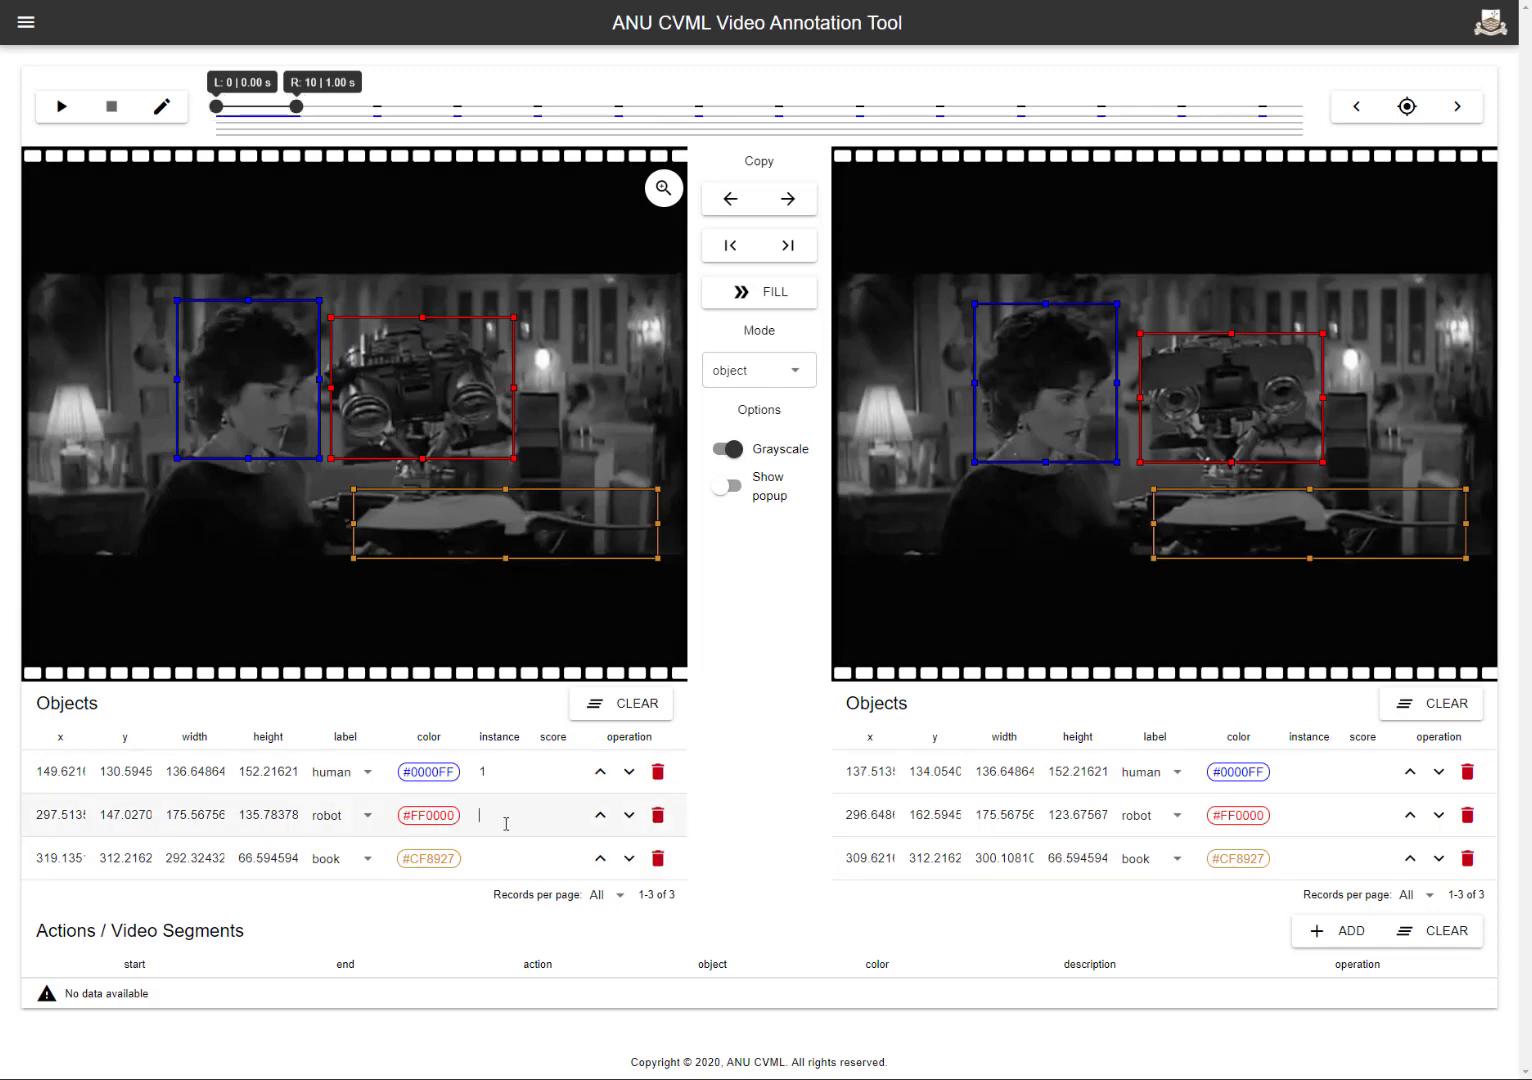
text(2)
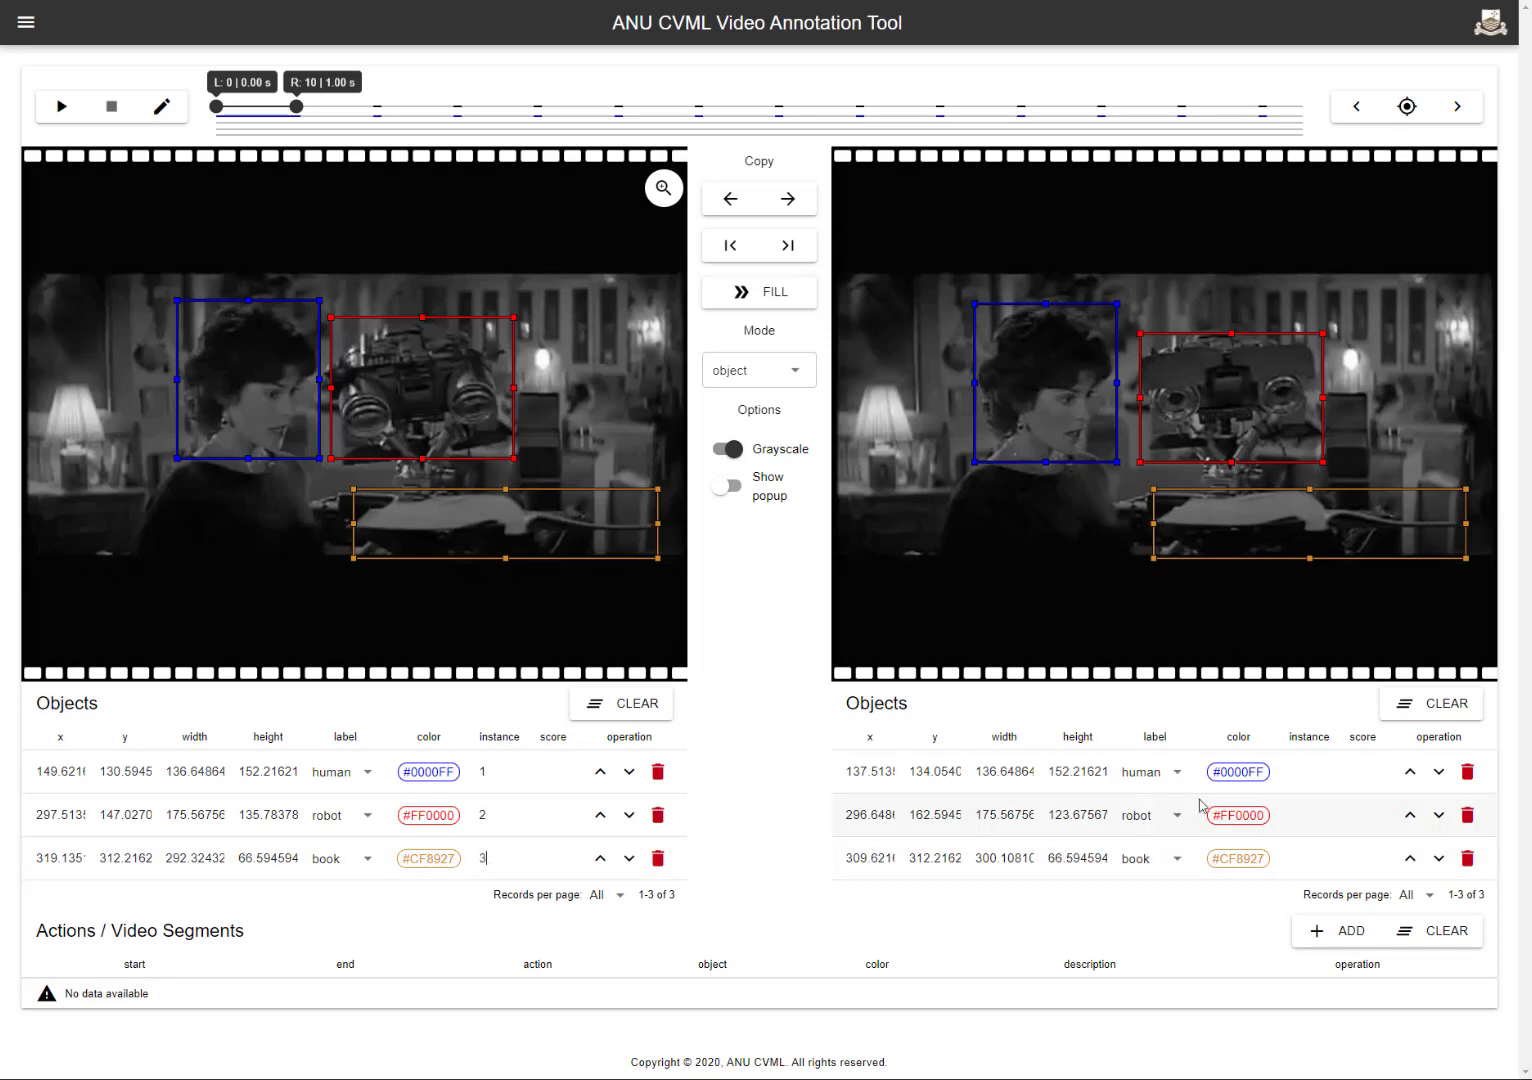
click(1304, 772)
text(2)
text(3)
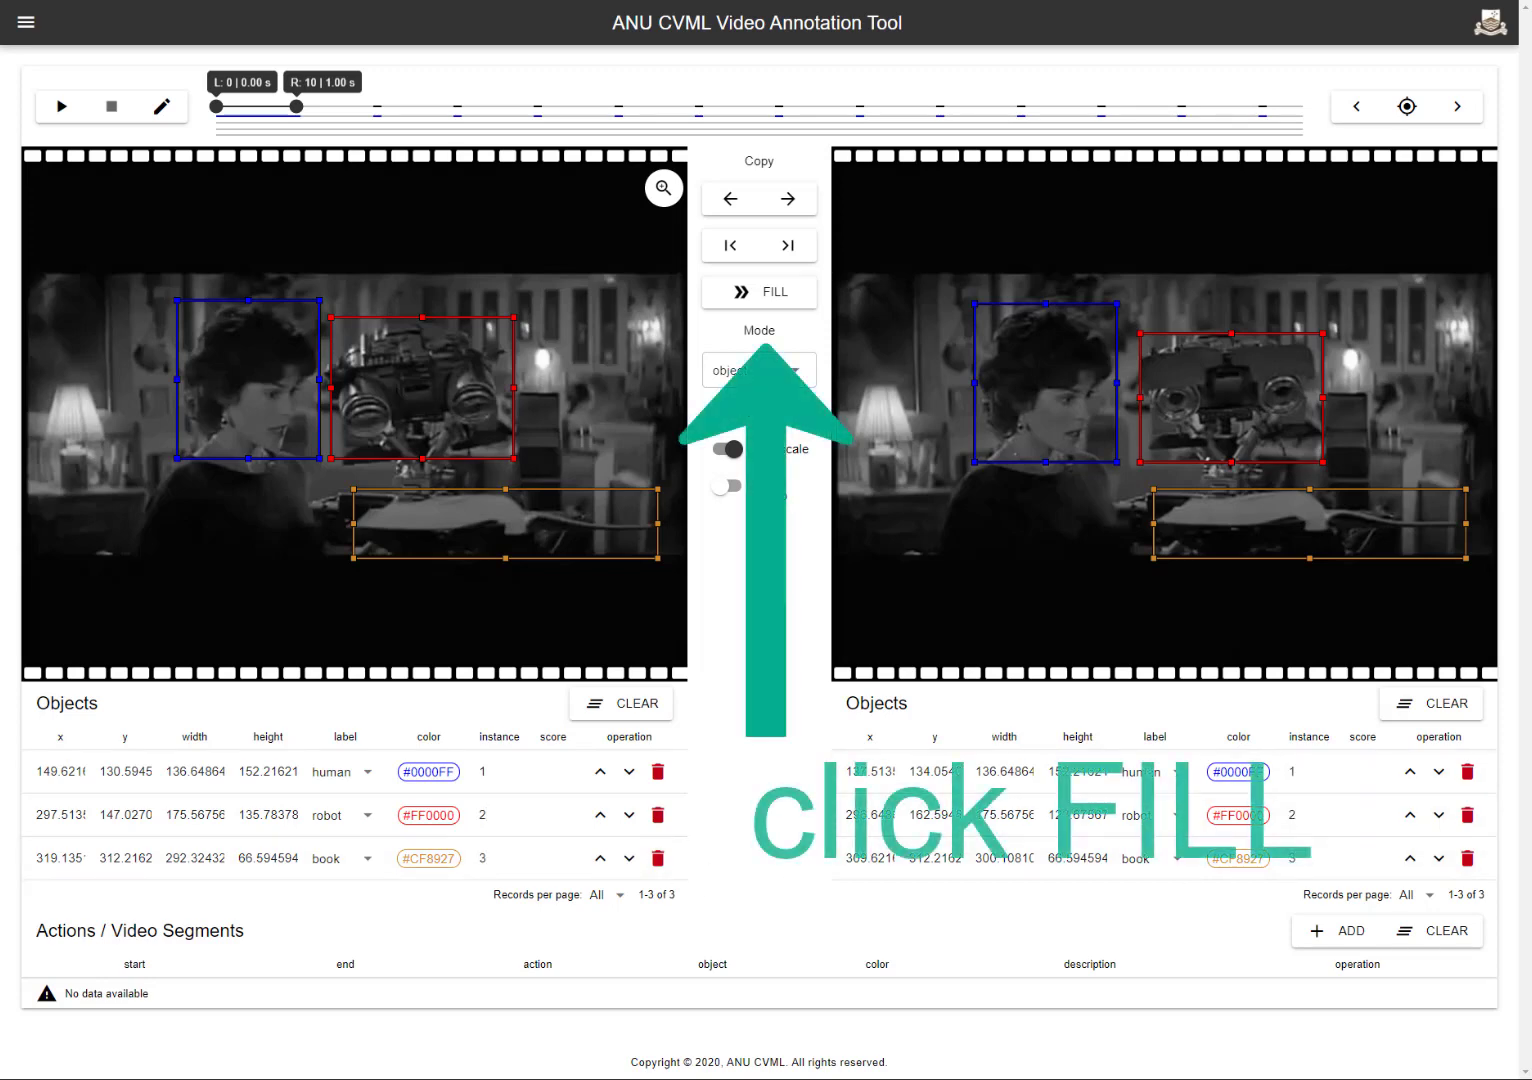
Step: Interpolate boxes between frames 0 and 10 with FILL and play back to check them
click(761, 292)
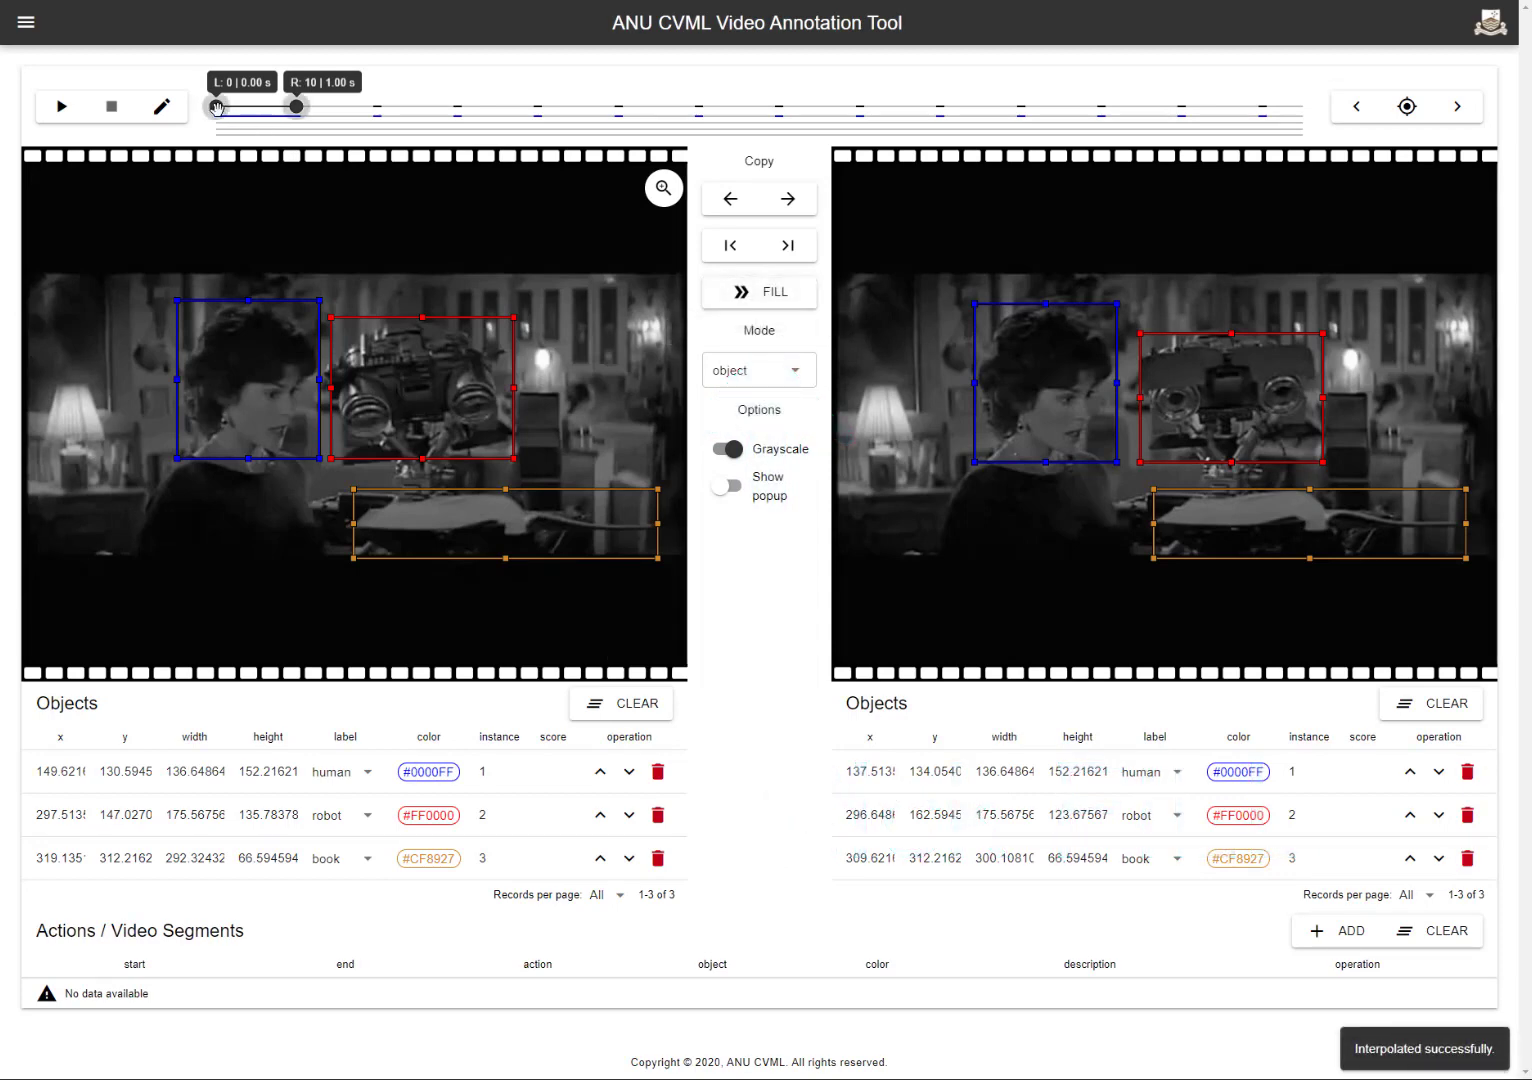
mouse_move(217, 108)
mouse_down()
mouse_move(289, 108)
mouse_move(215, 109)
mouse_up()
click(66, 112)
click(62, 108)
drag(328, 107, 296, 106)
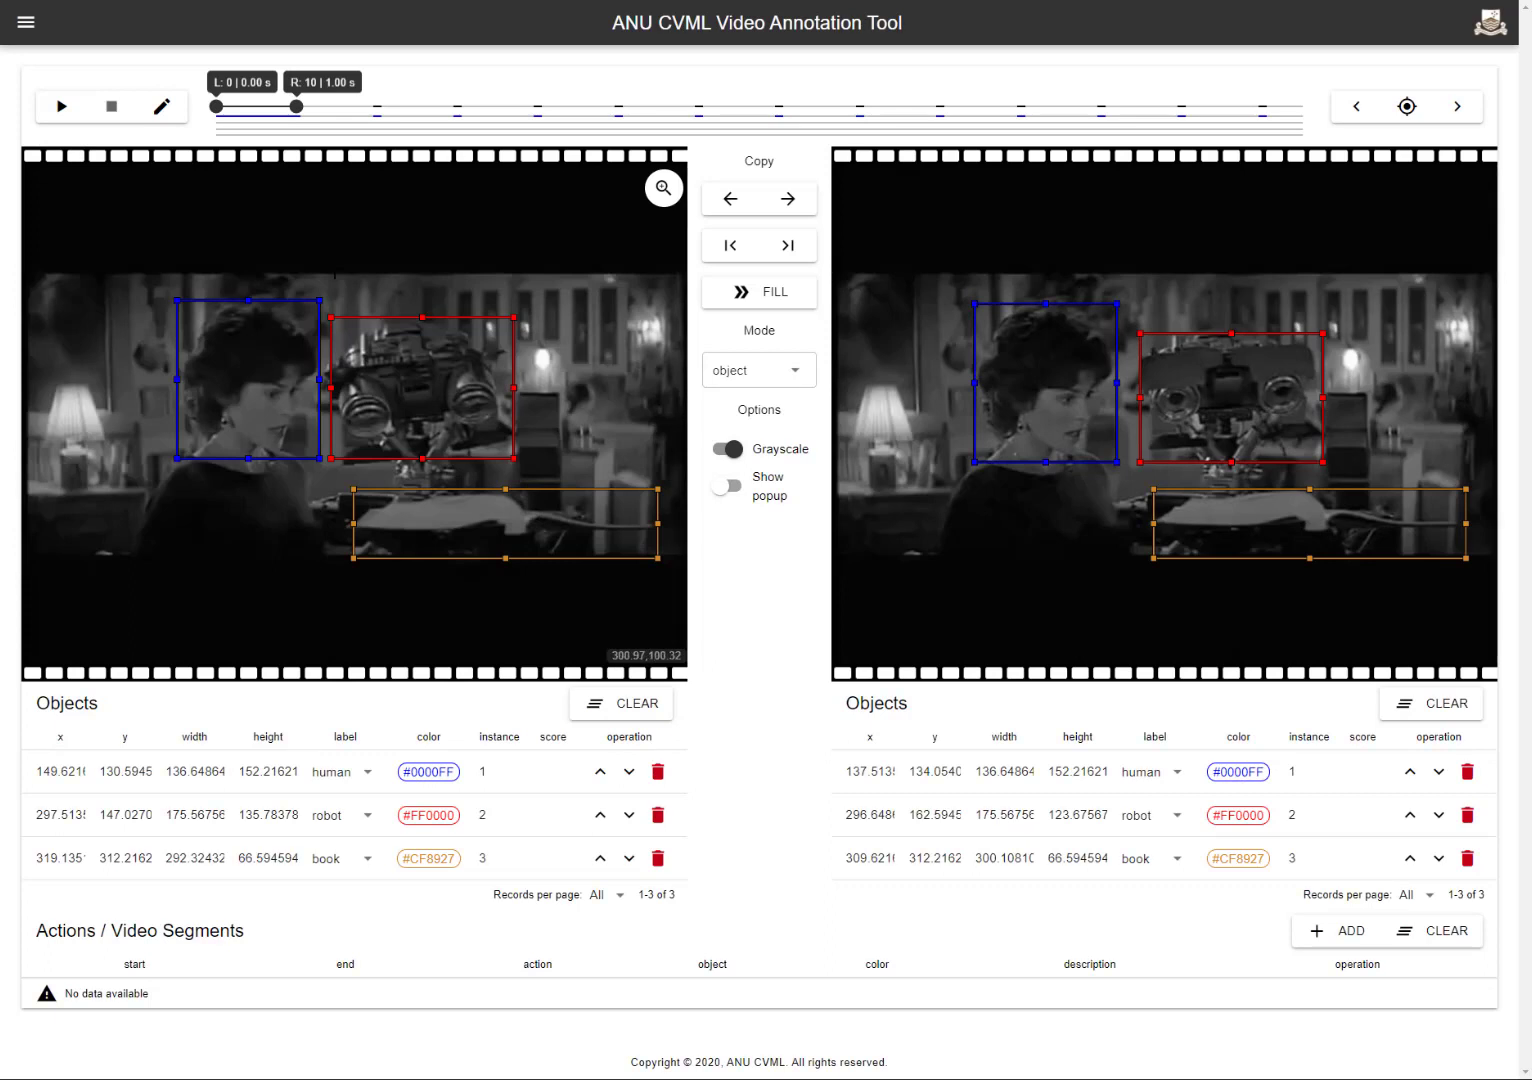
Step: Switch the mode to region and trace the woman from her lower left up over her hair
click(808, 375)
click(767, 432)
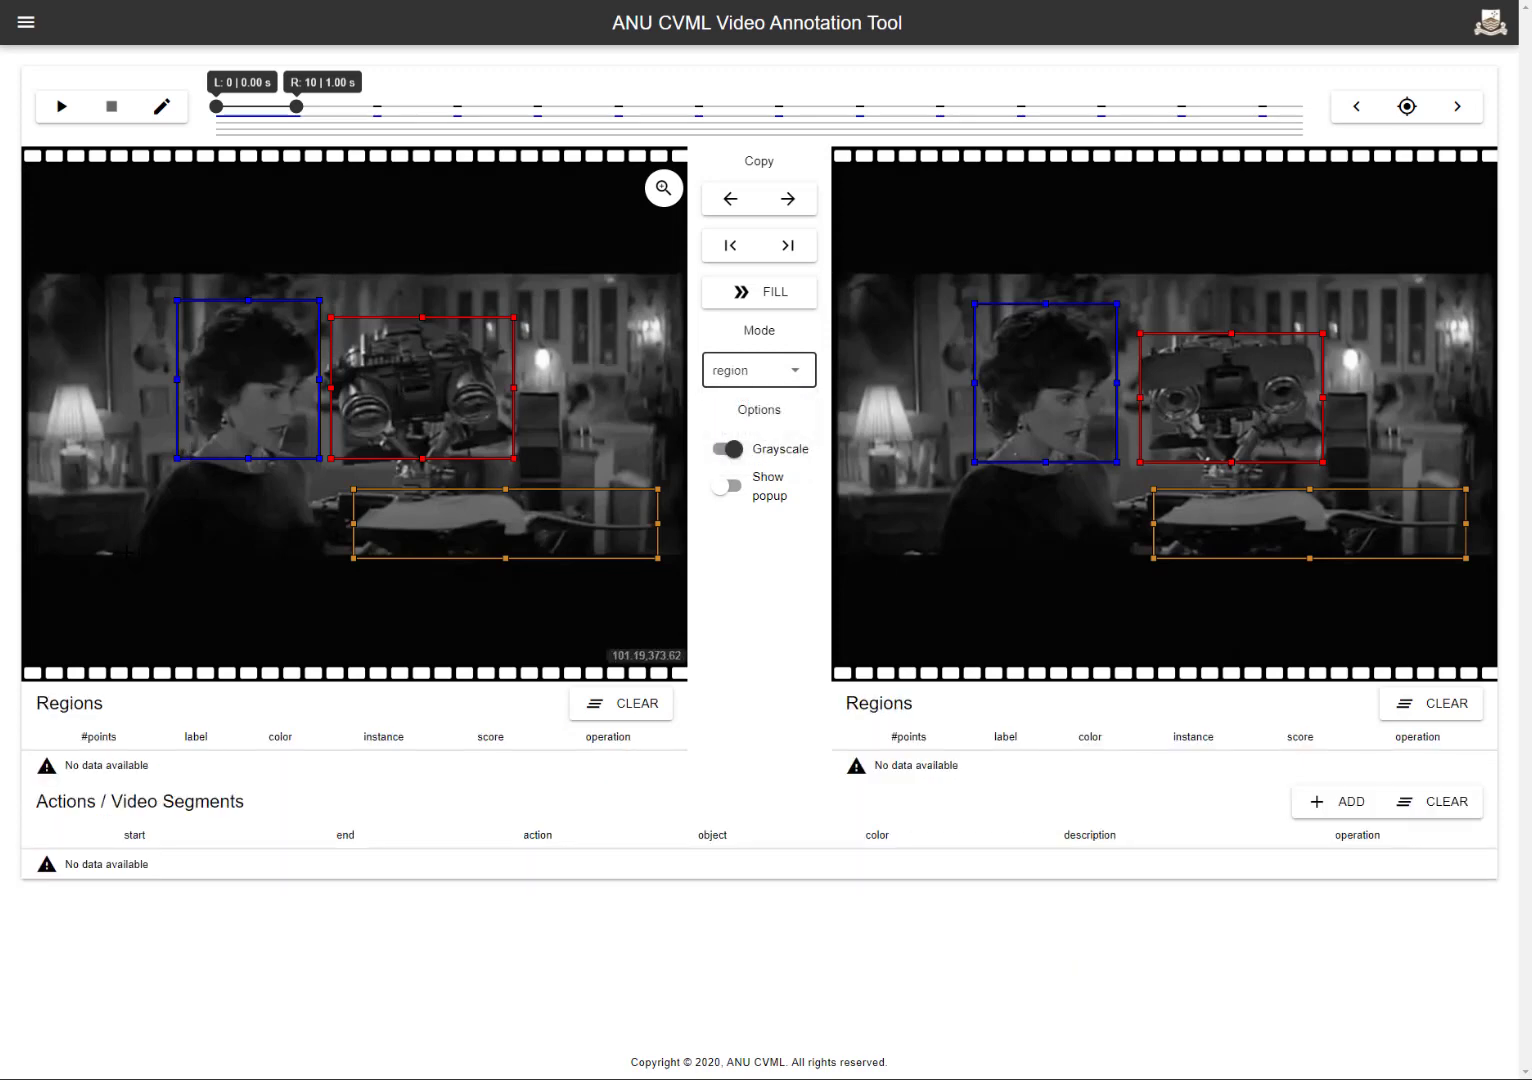
click(127, 551)
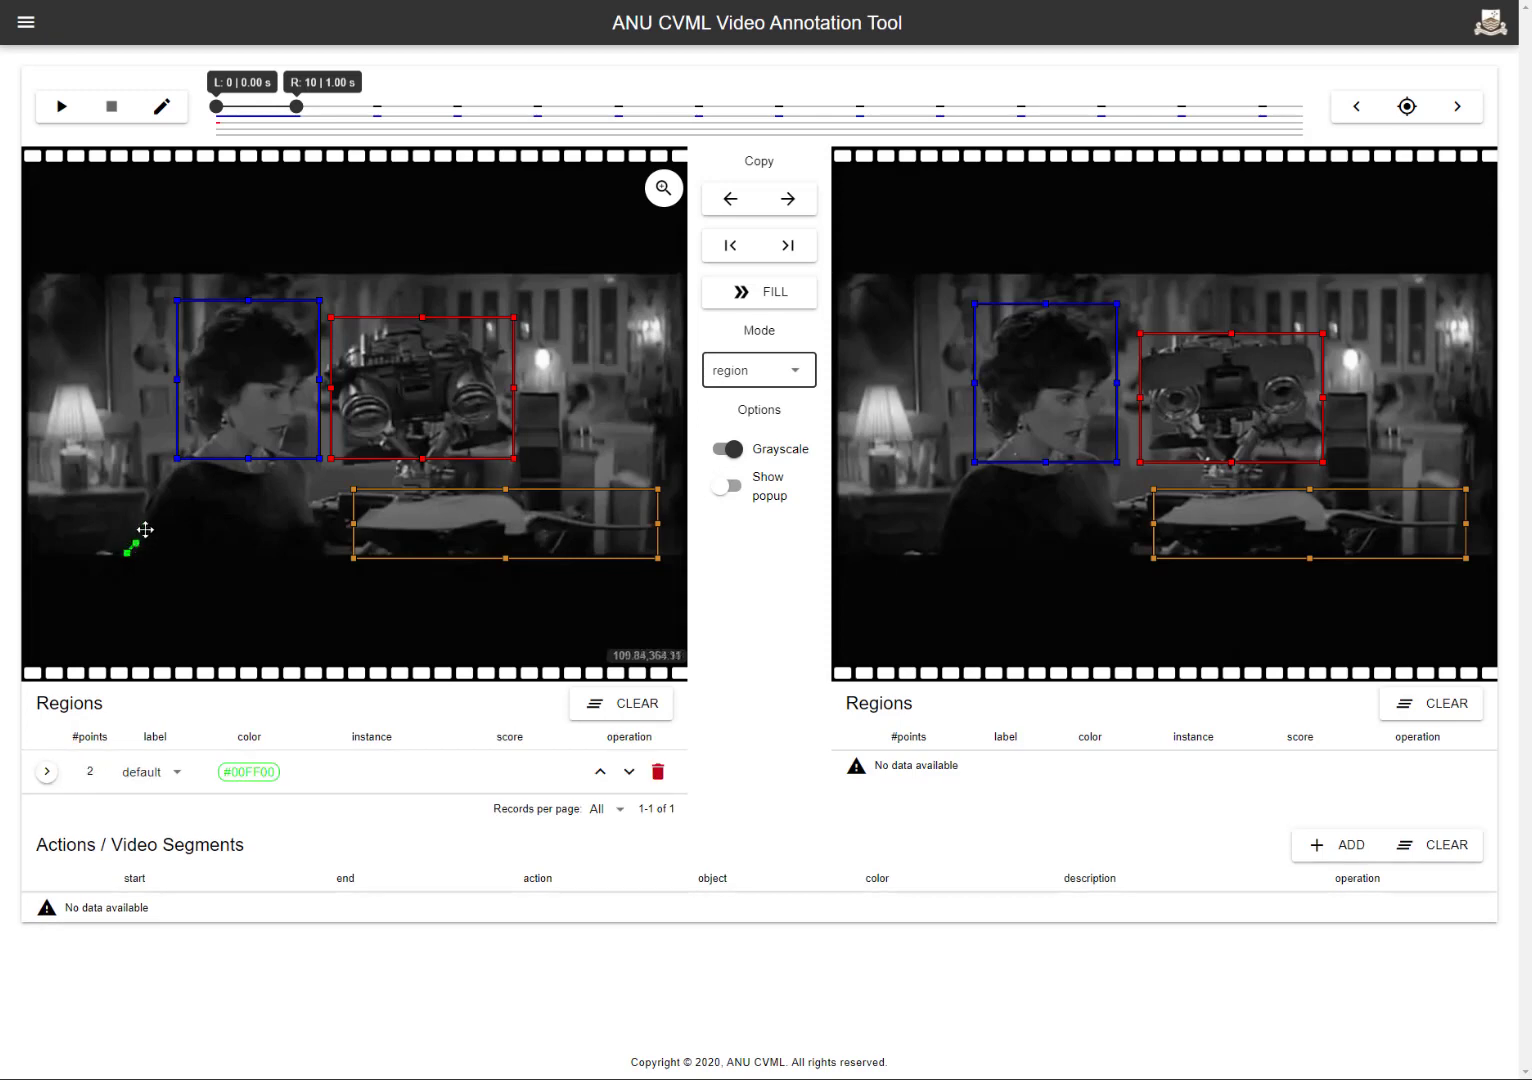
click(166, 465)
click(214, 434)
click(189, 417)
click(198, 335)
click(228, 306)
click(283, 314)
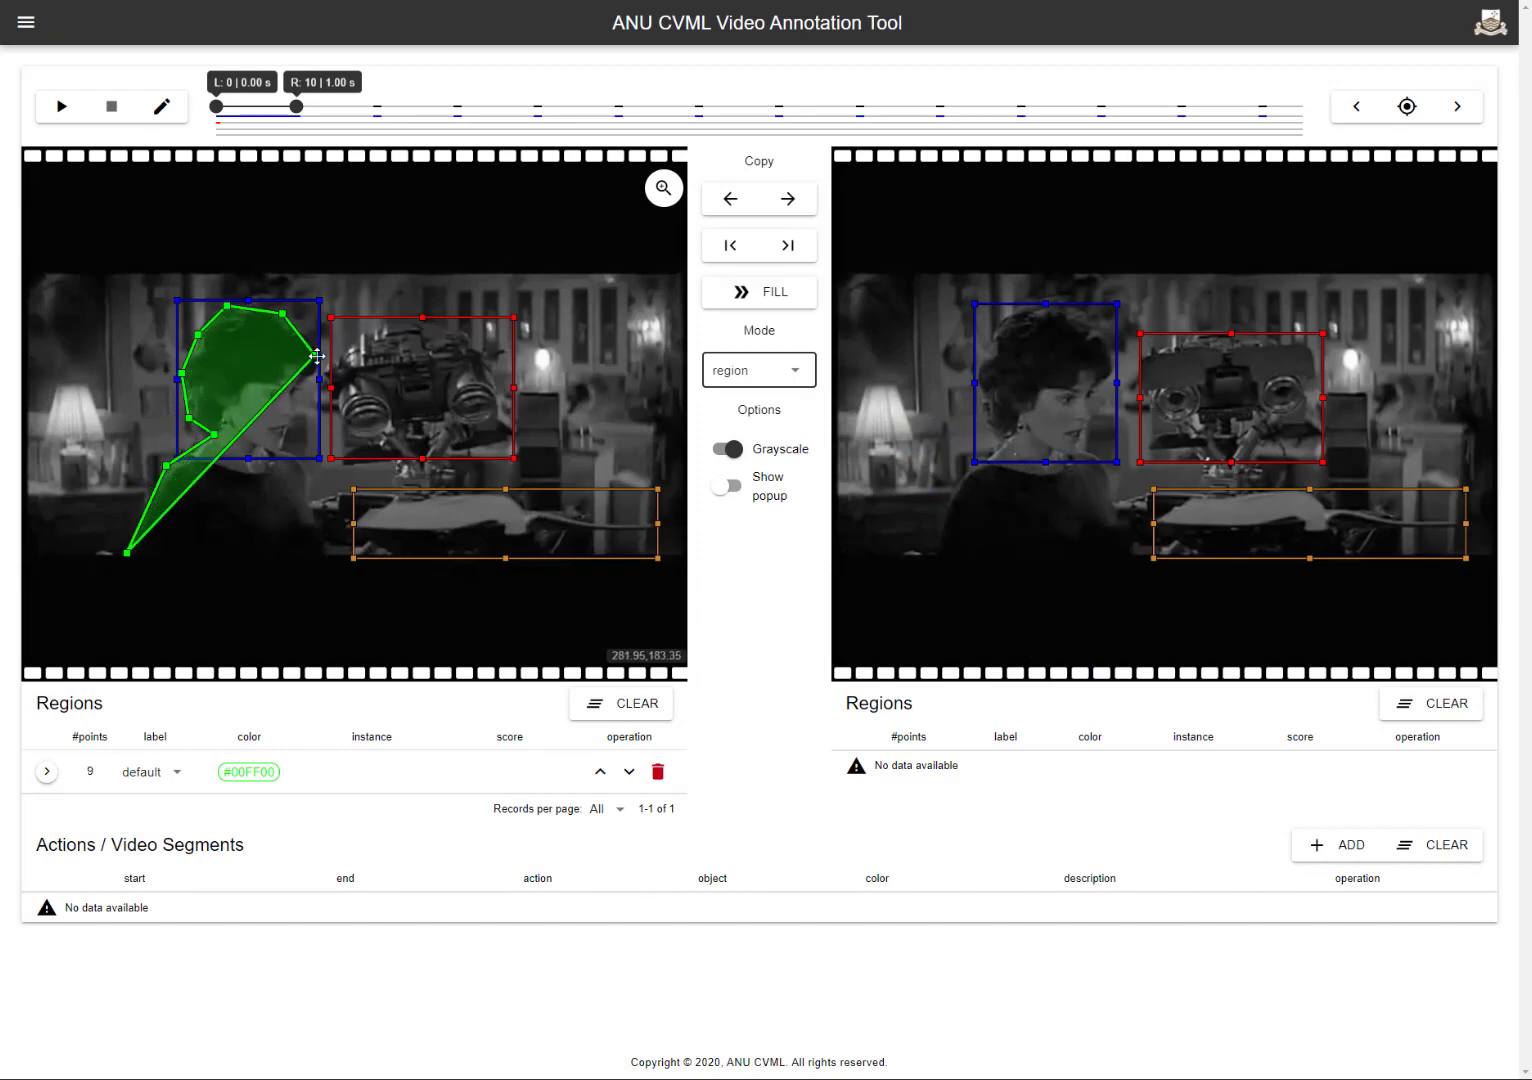
Step: Trace down her head and back, close the 15-point polygon and label it human
click(317, 355)
click(307, 389)
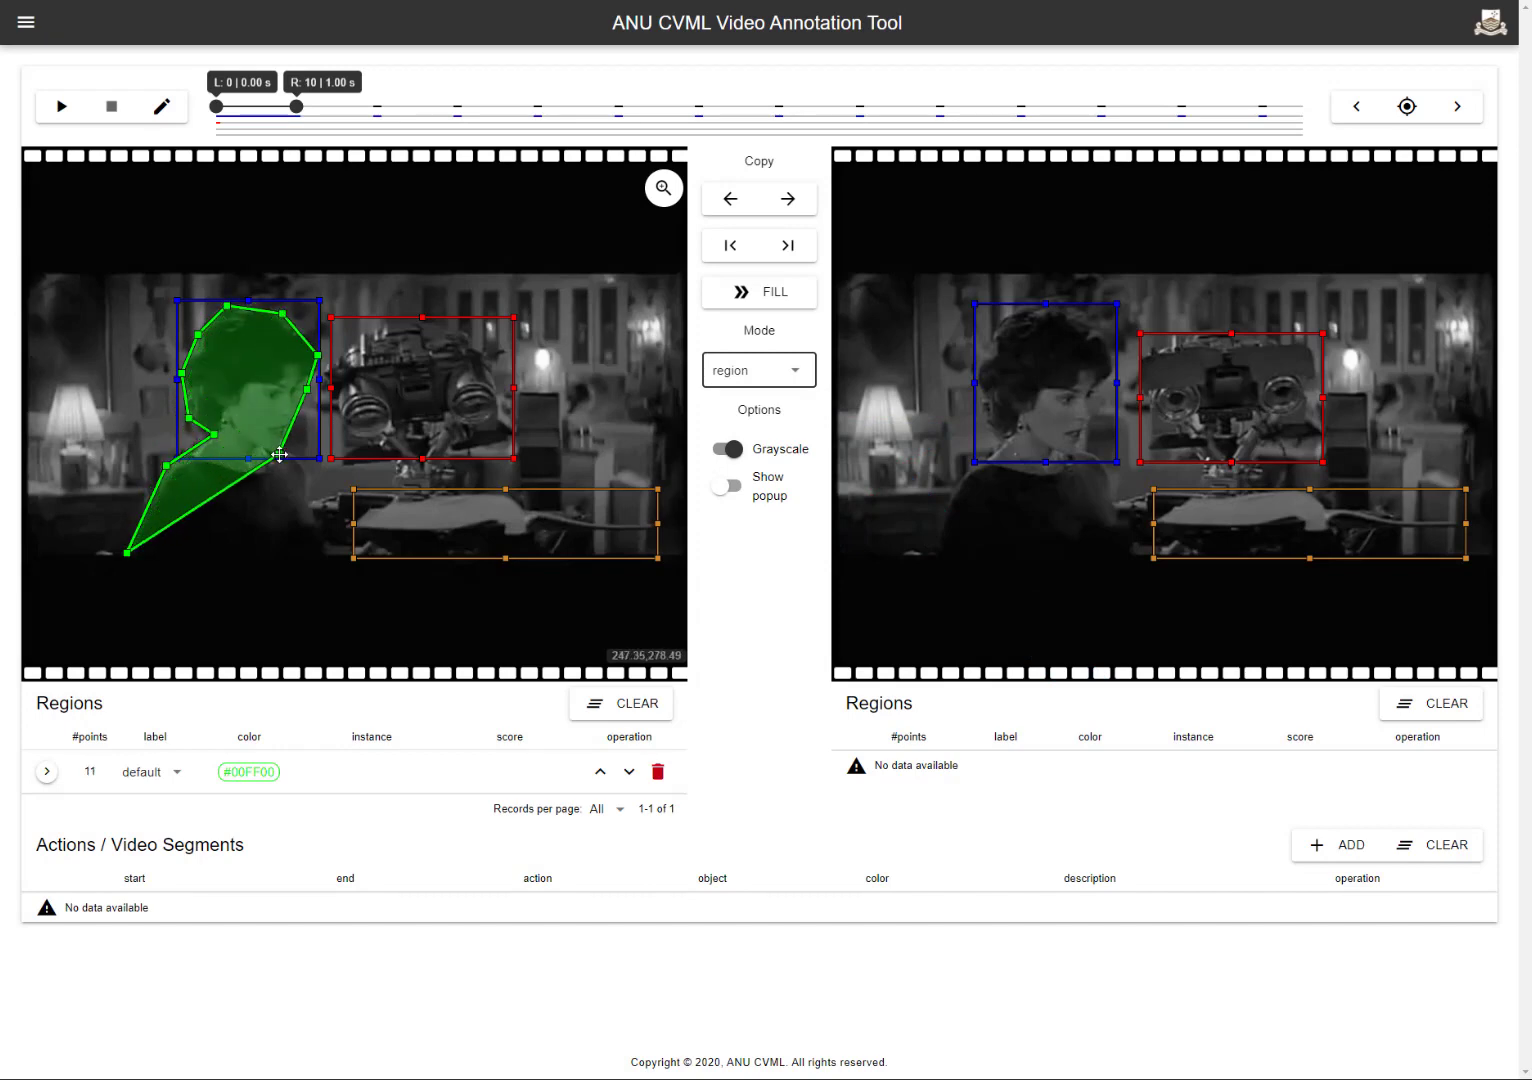
click(282, 451)
click(301, 461)
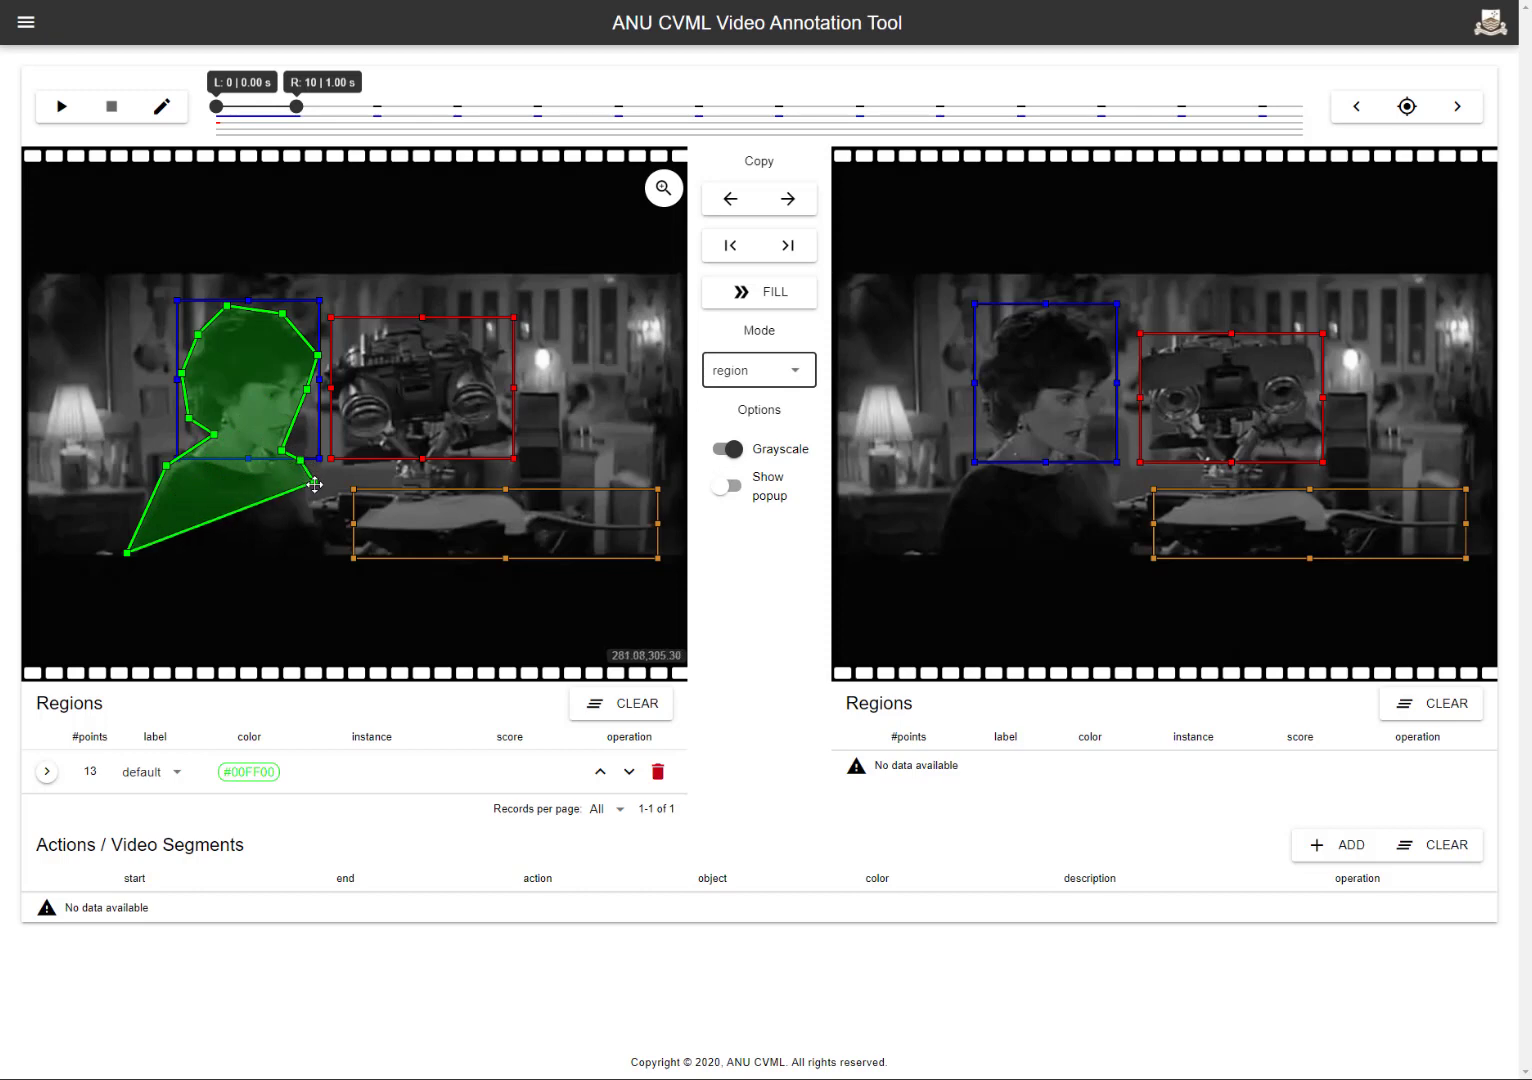
click(313, 485)
click(318, 514)
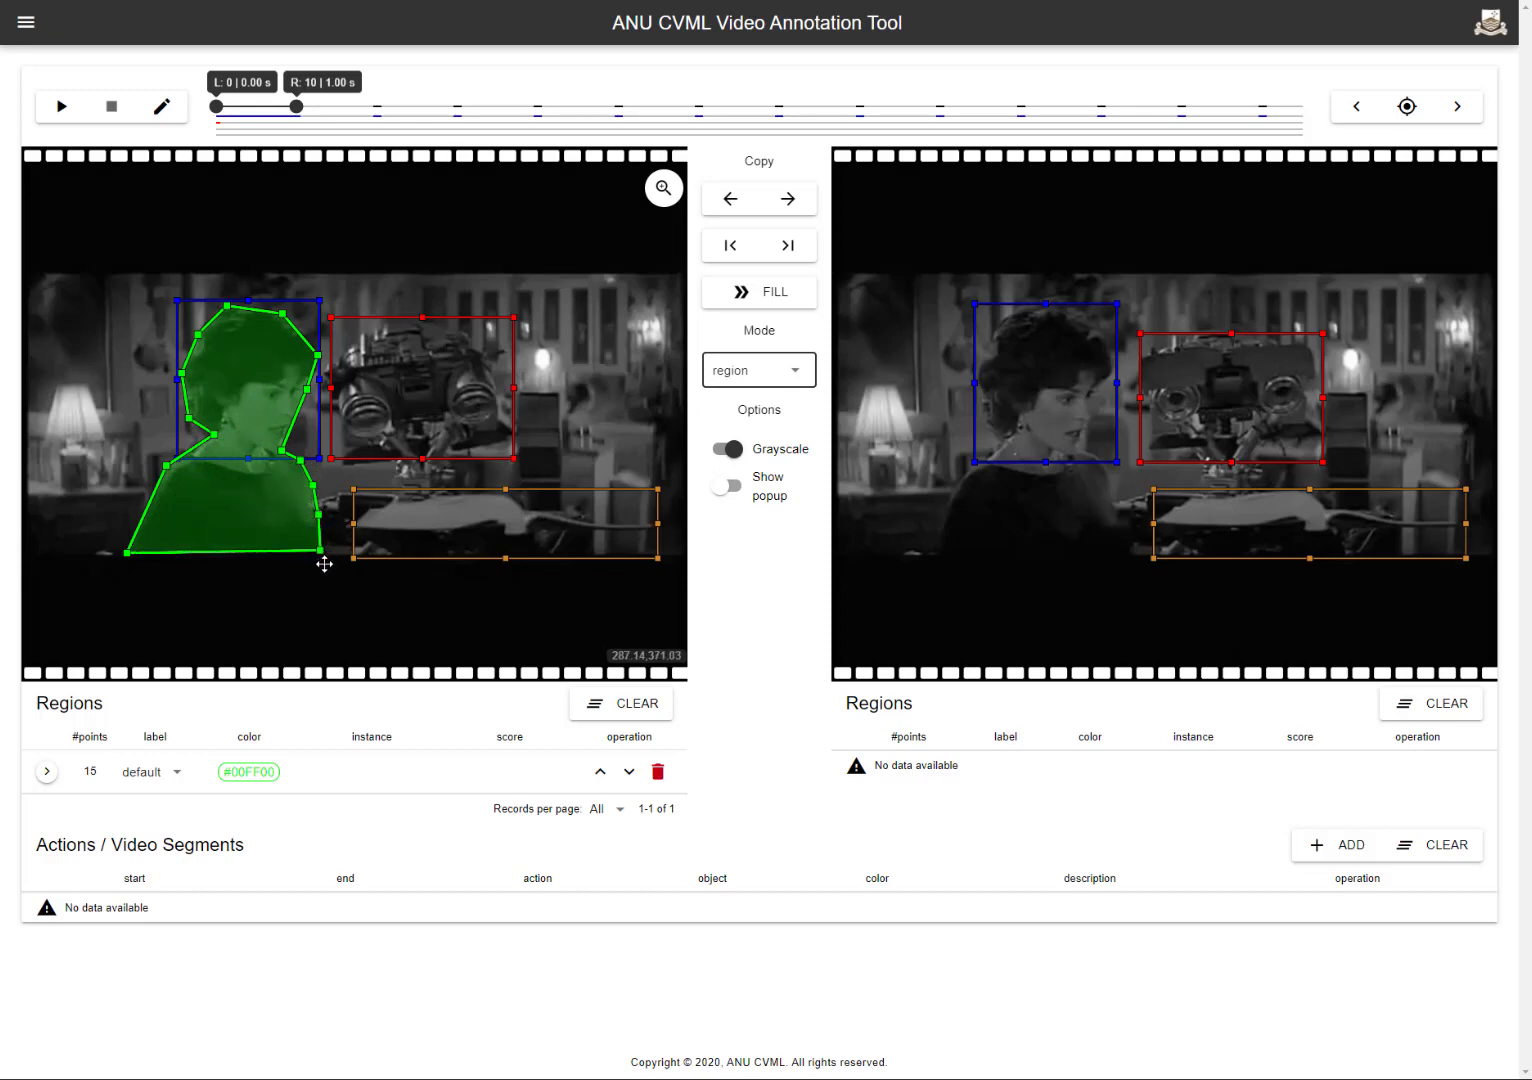
double_click(320, 557)
click(174, 830)
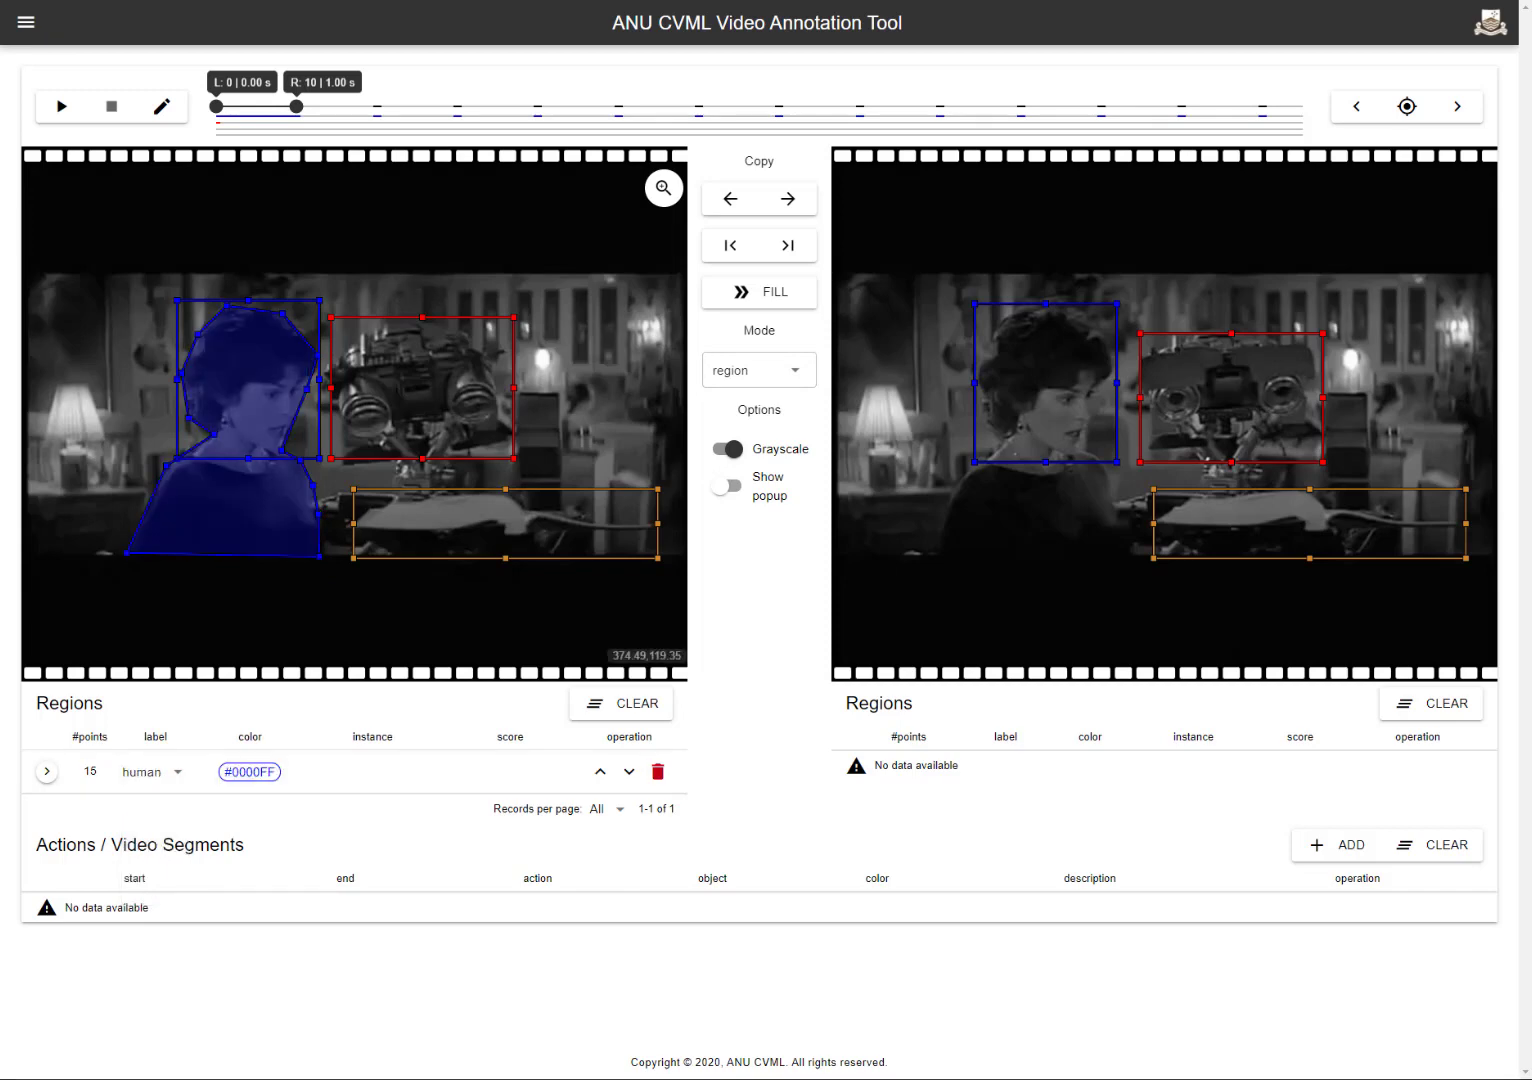
Step: Set the range to 1.4–3.4 s and add an action segment described 'robot flicking through book'
drag(258, 106, 352, 113)
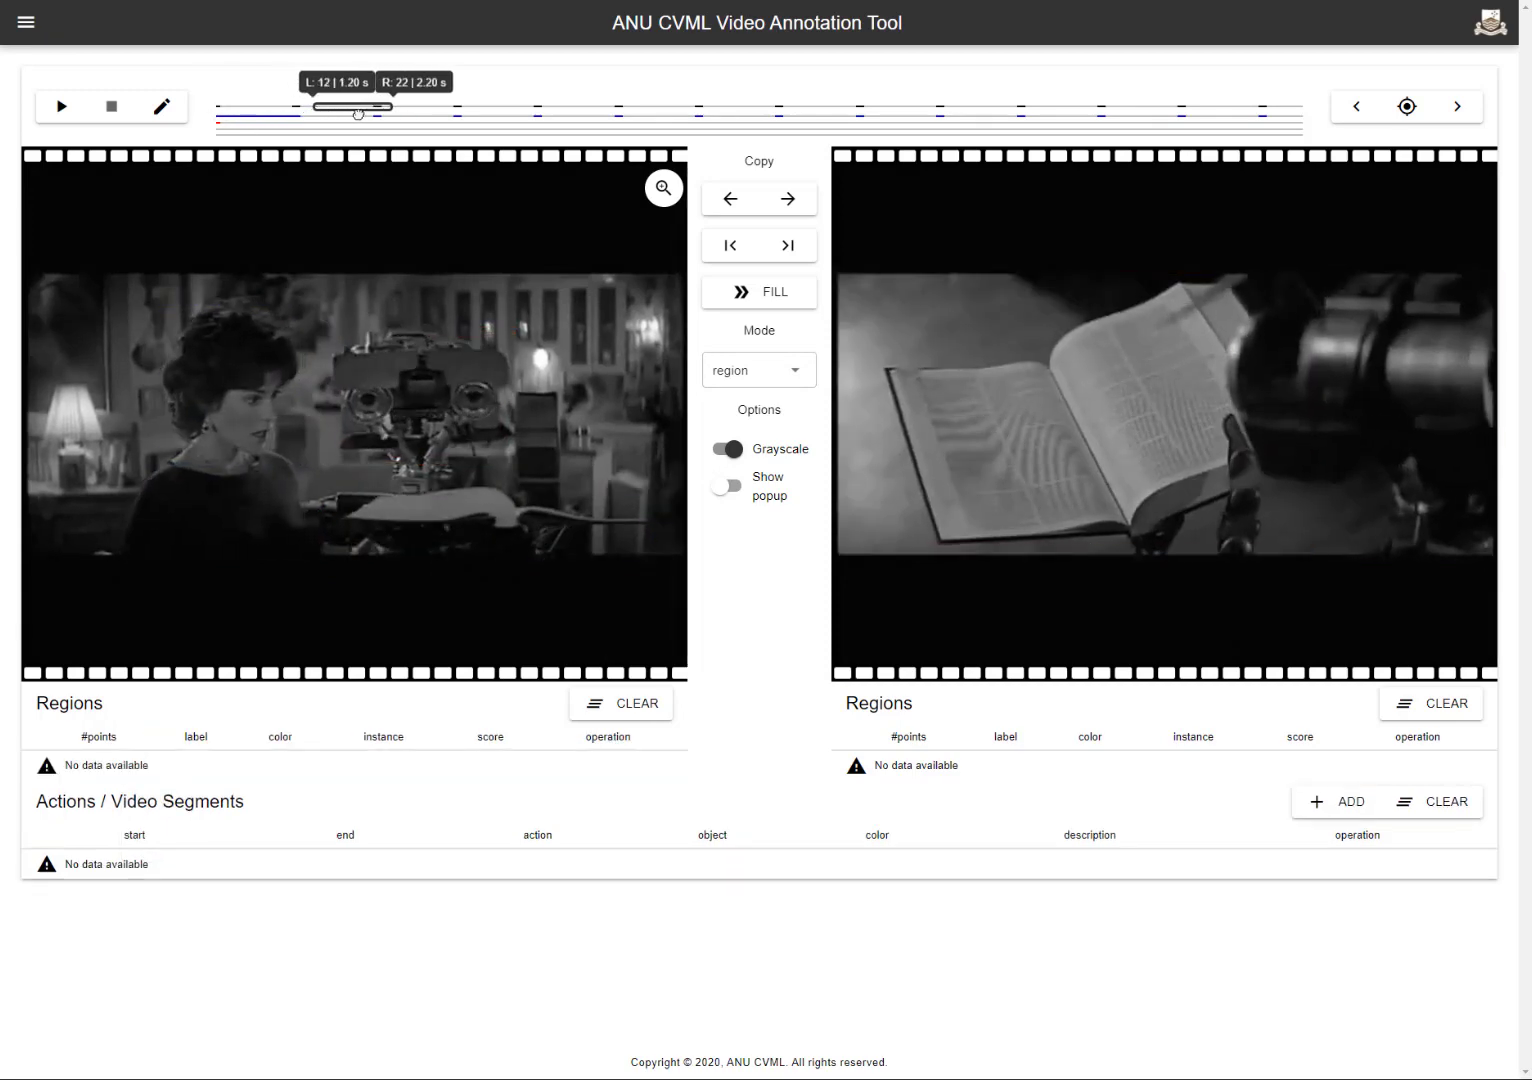
drag(360, 113, 325, 108)
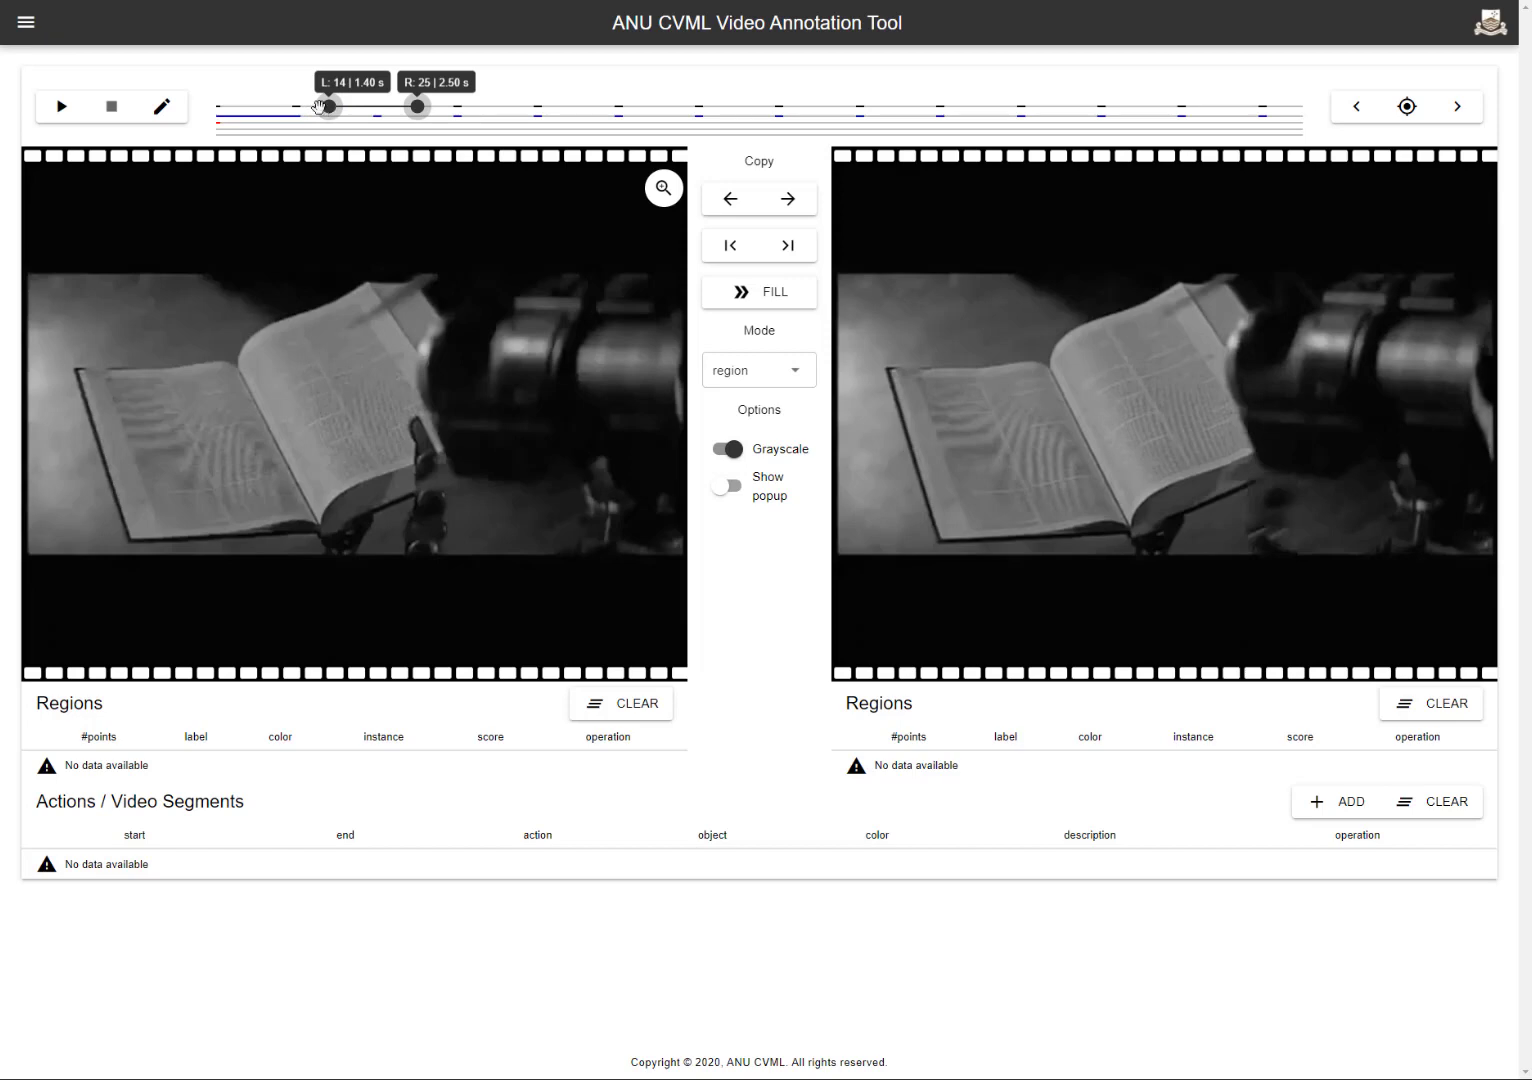
drag(427, 109, 489, 107)
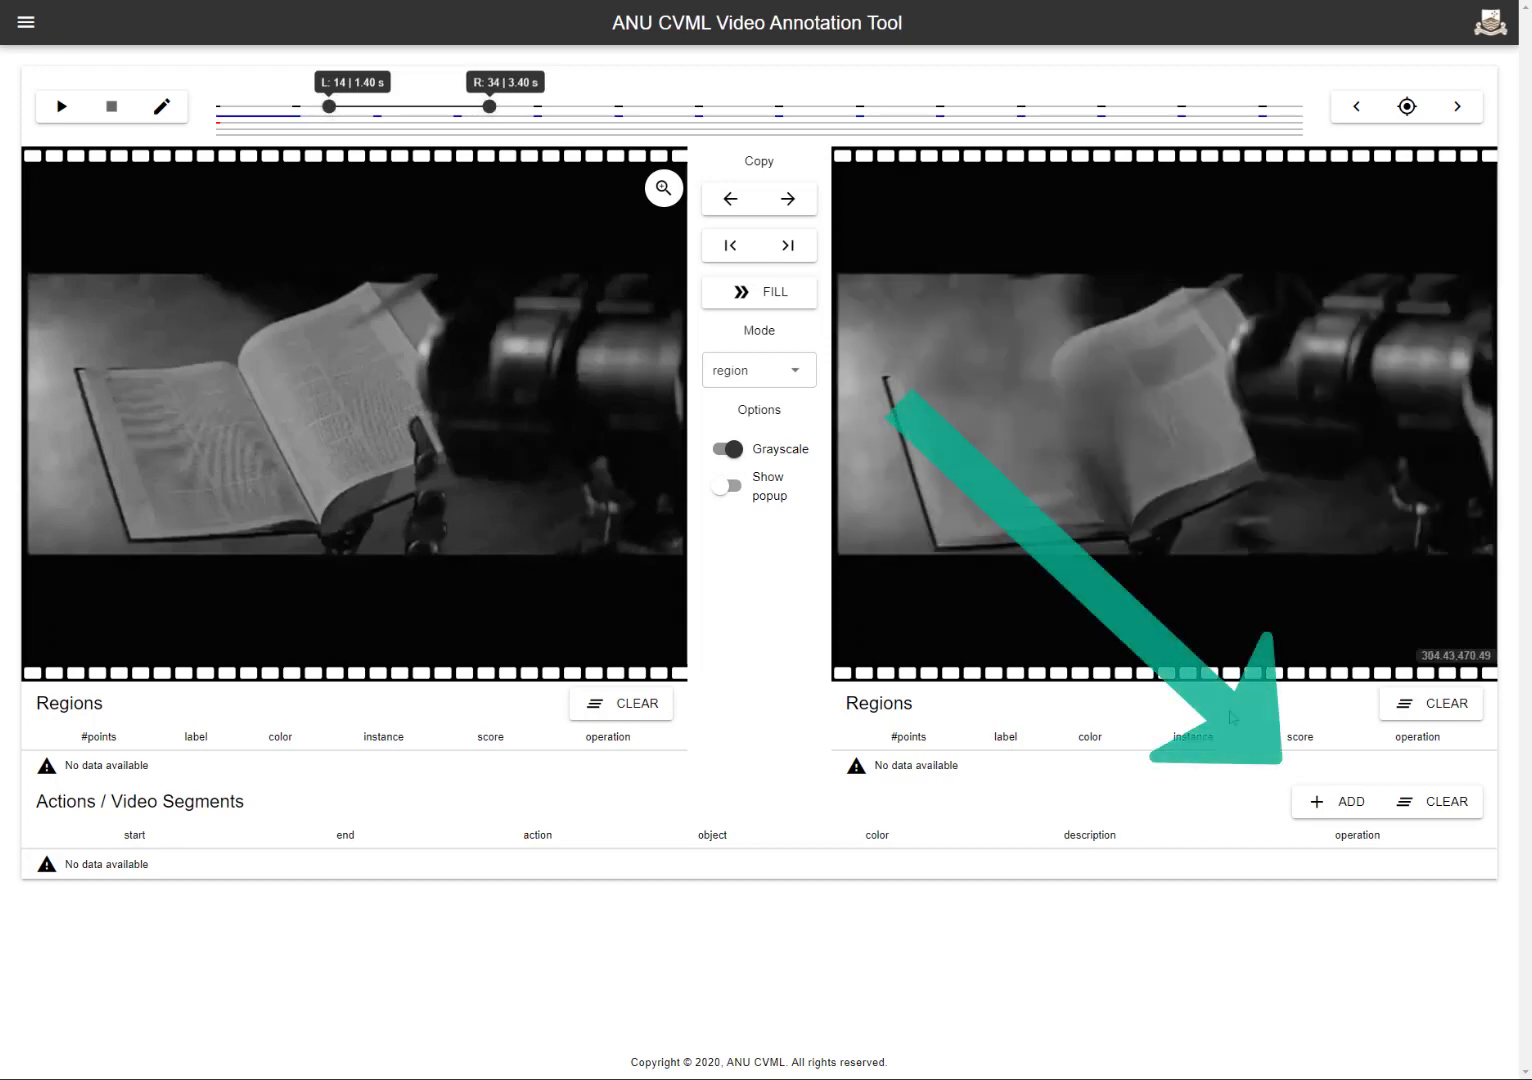
click(1335, 804)
text(robot fl)
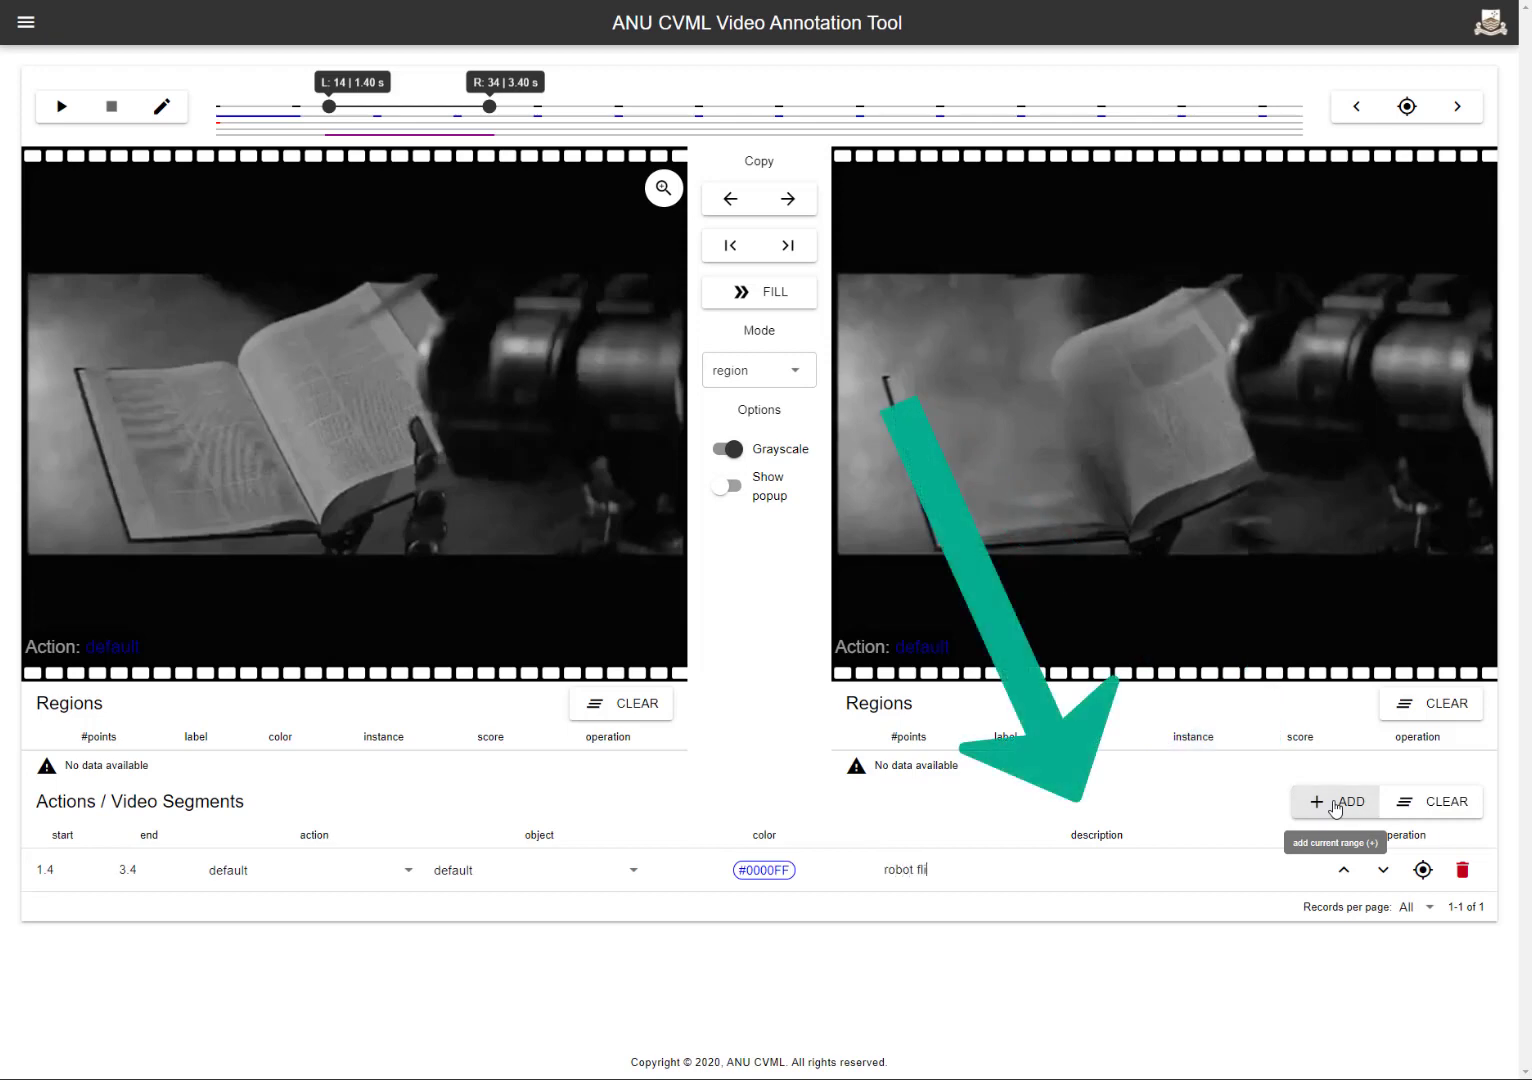
text(icking through book)
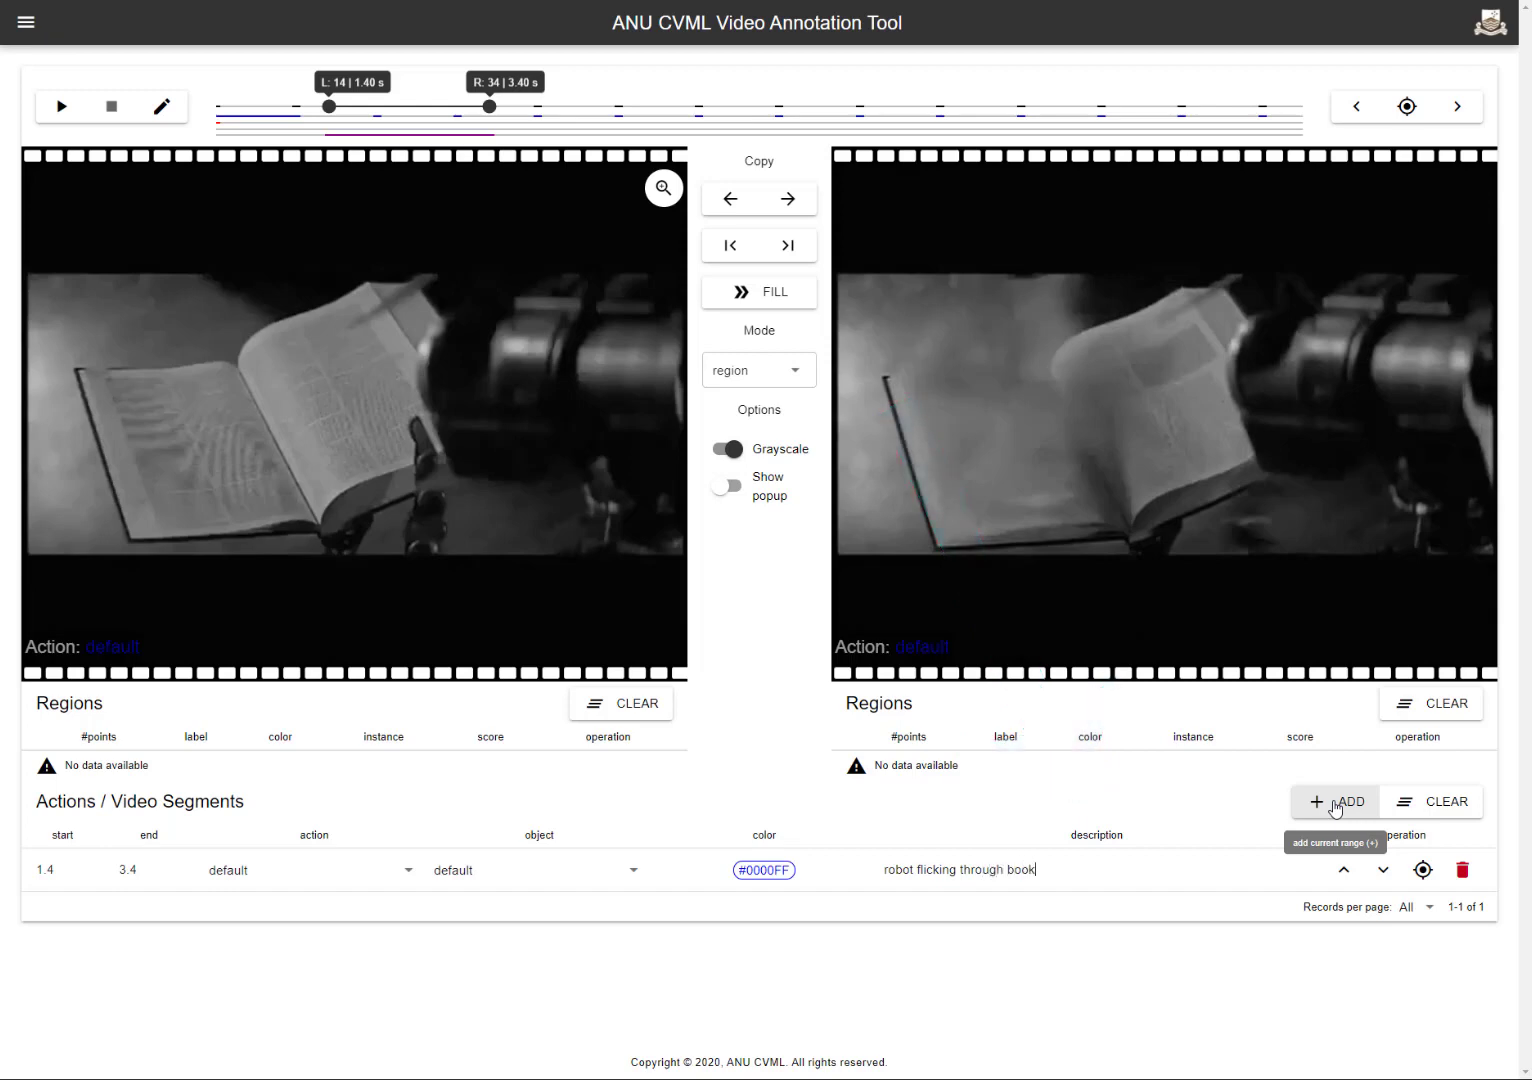
drag(434, 113, 1102, 110)
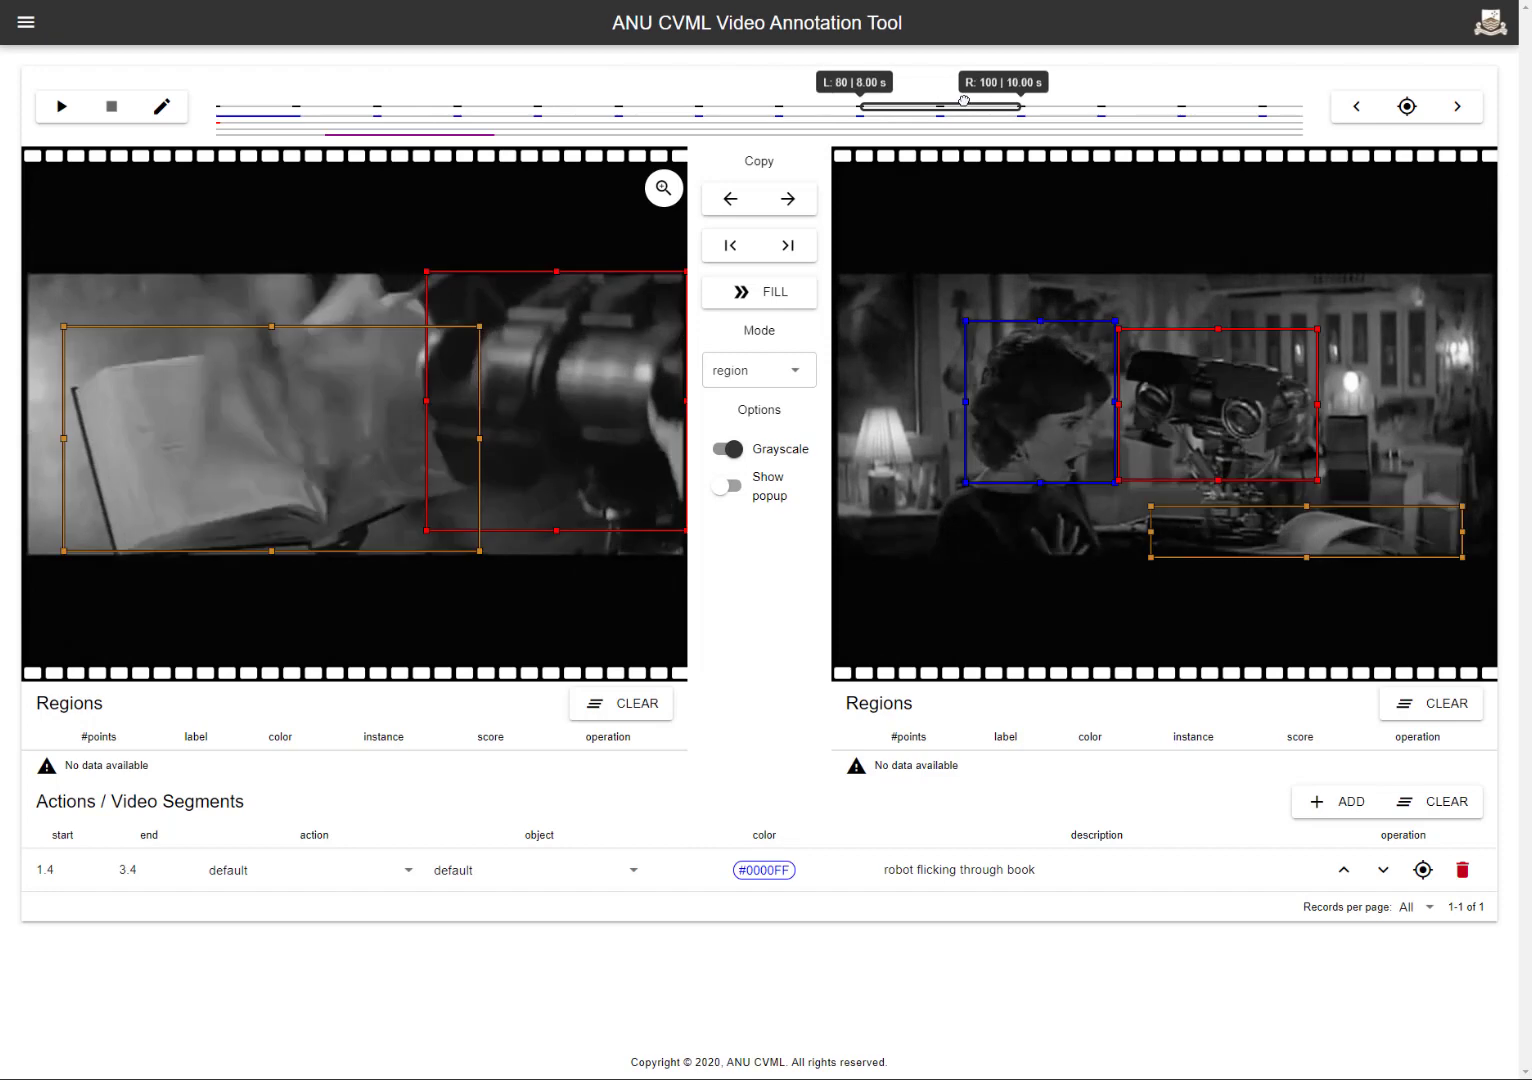
click(1423, 871)
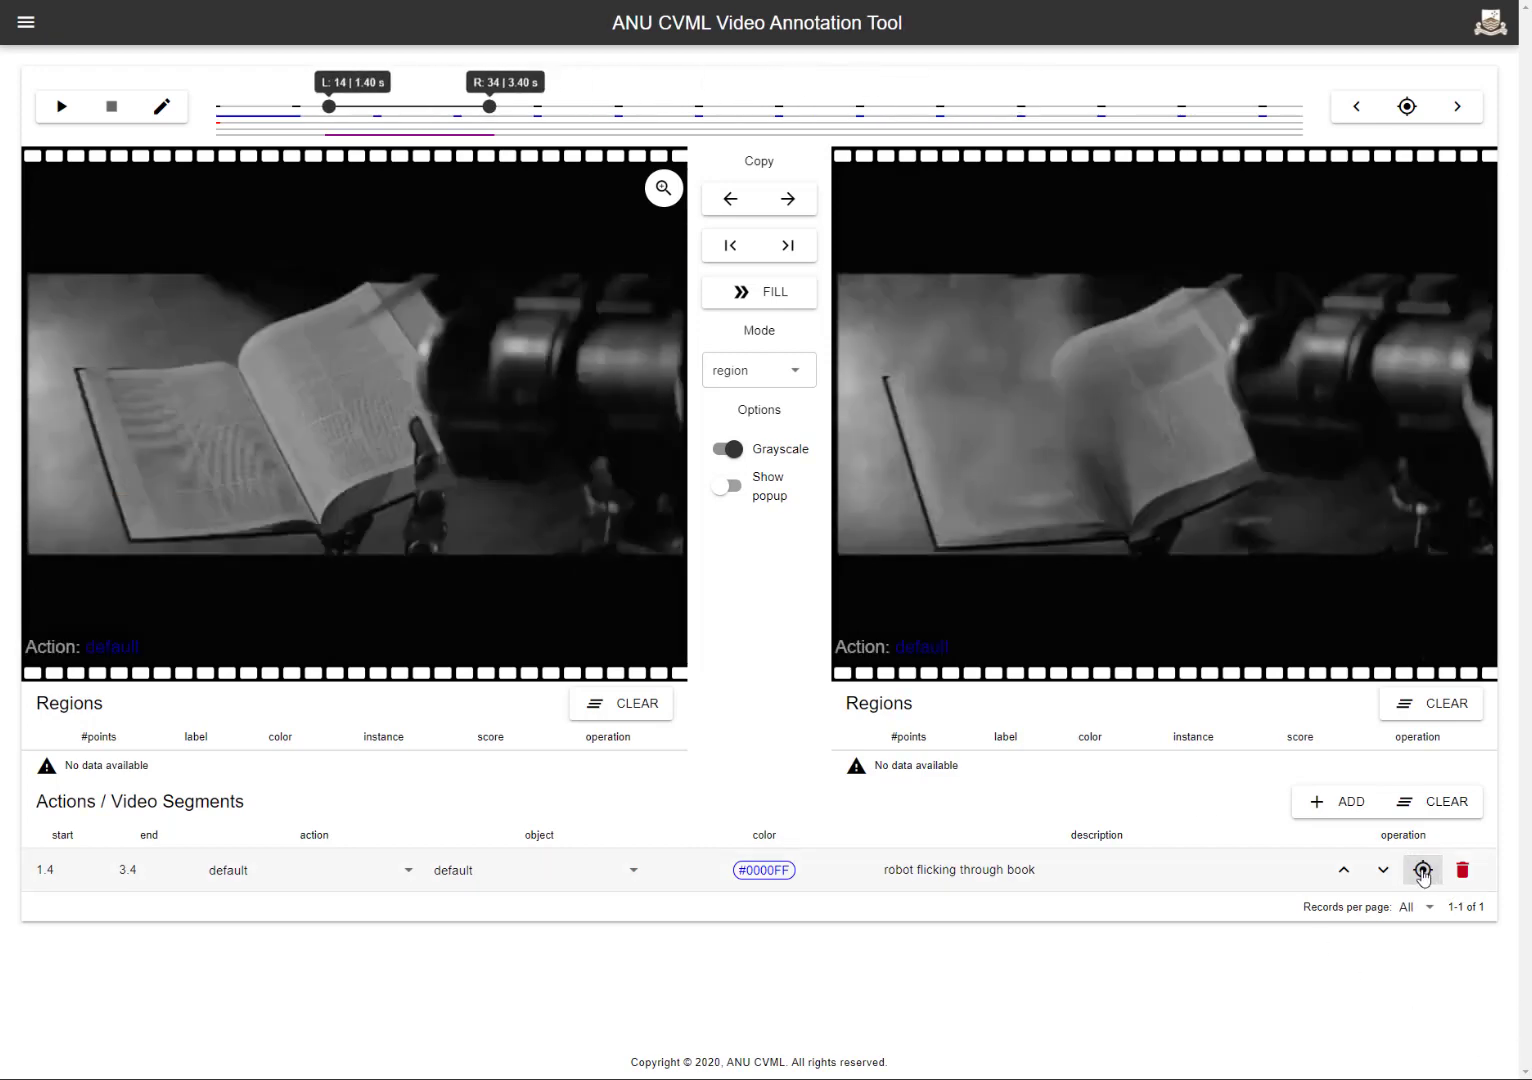